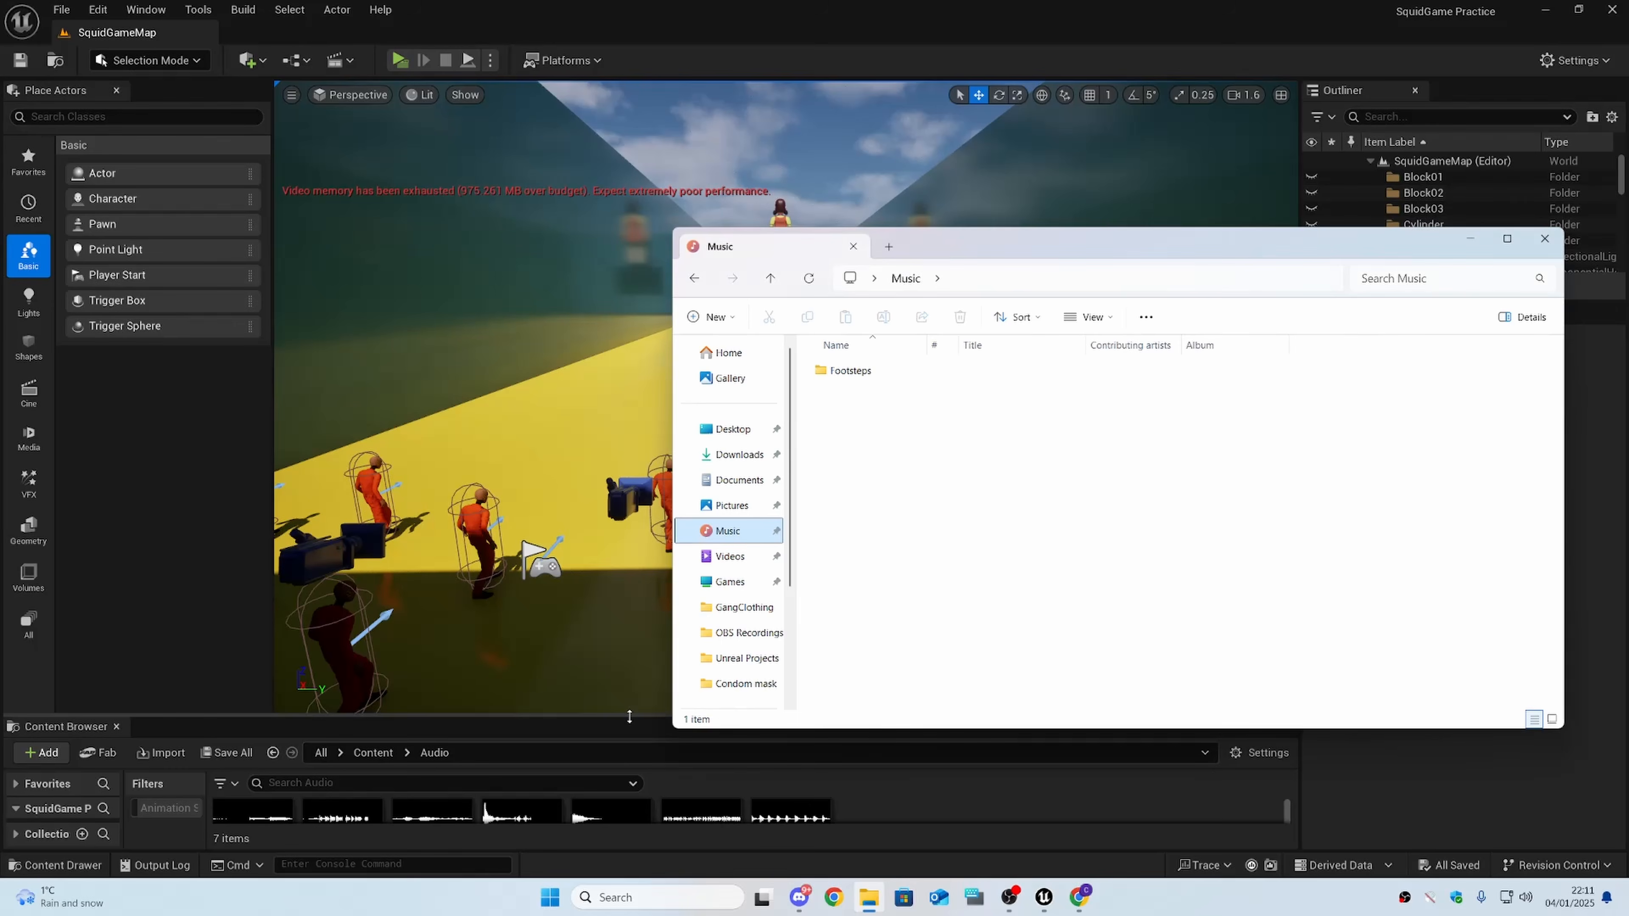
- Import the Footsteps folder from the computer's Music folder into the project's Audio folder
click(629, 716)
key(ctrl+space)
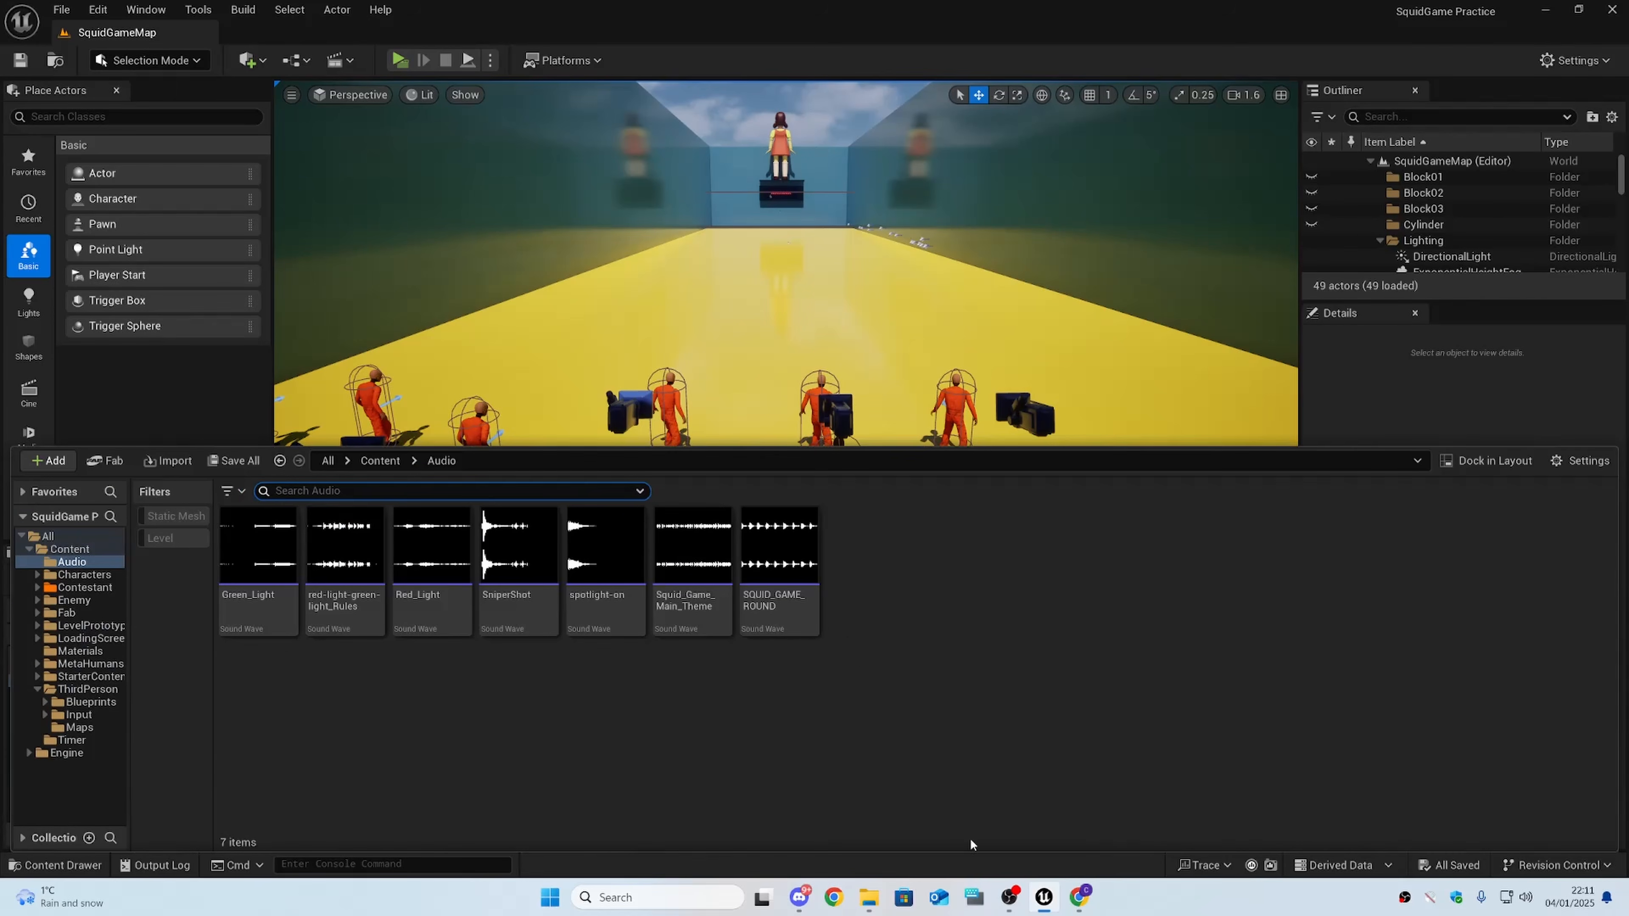
click(869, 898)
drag(863, 376, 826, 759)
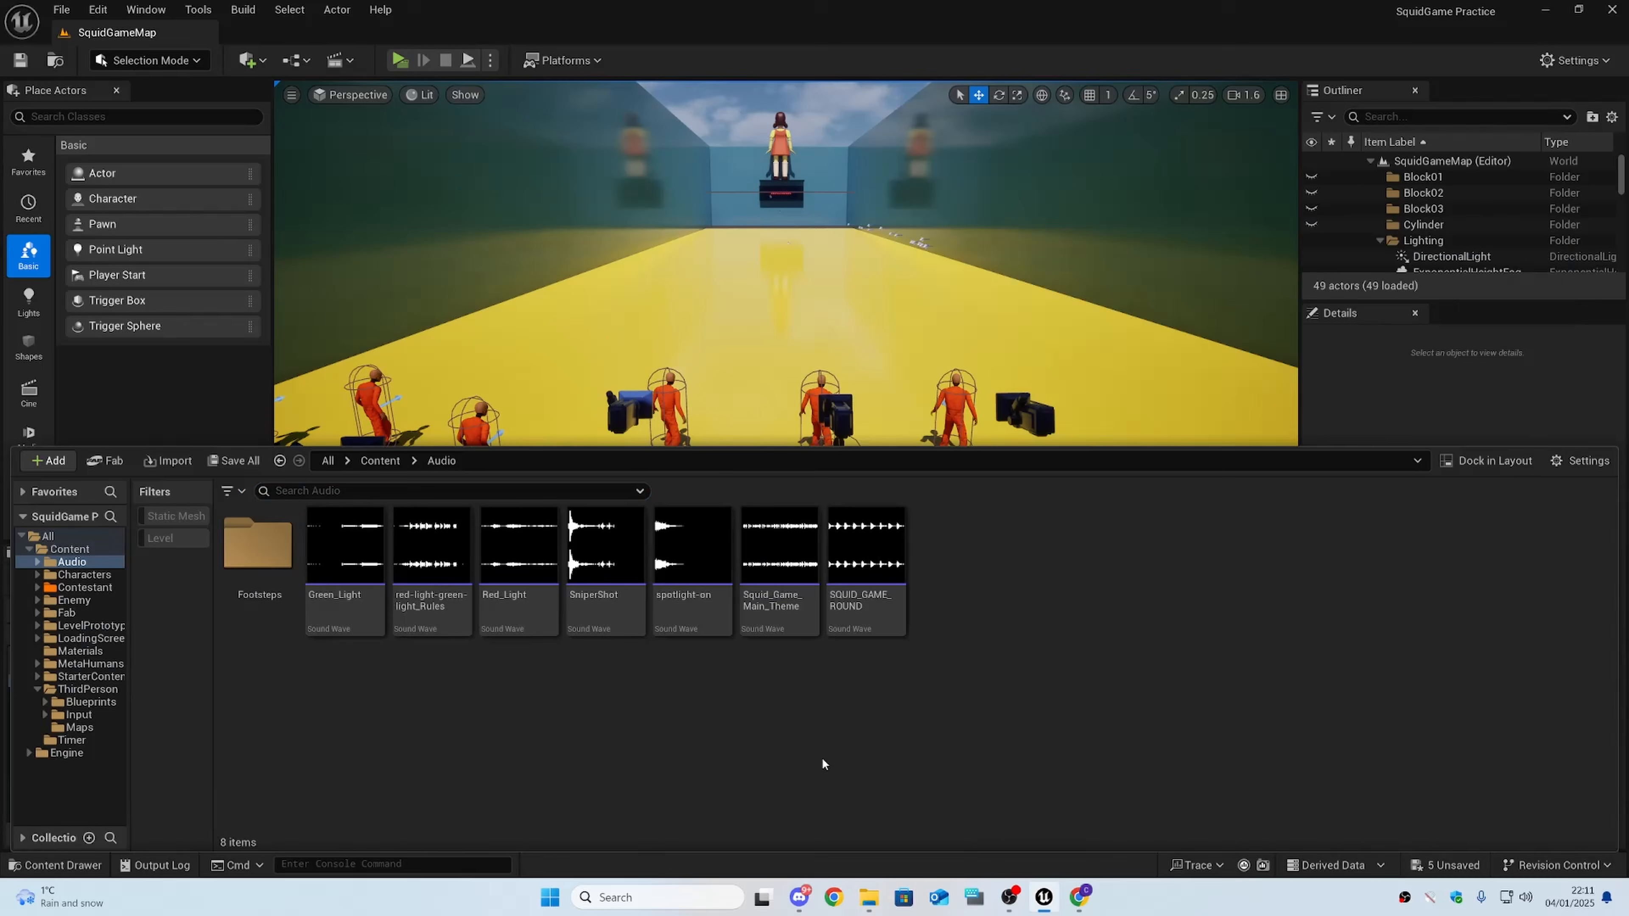
- Create a Sound Cue named SC_Footstep inside the imported Footsteps folder
double_click(261, 580)
click(258, 544)
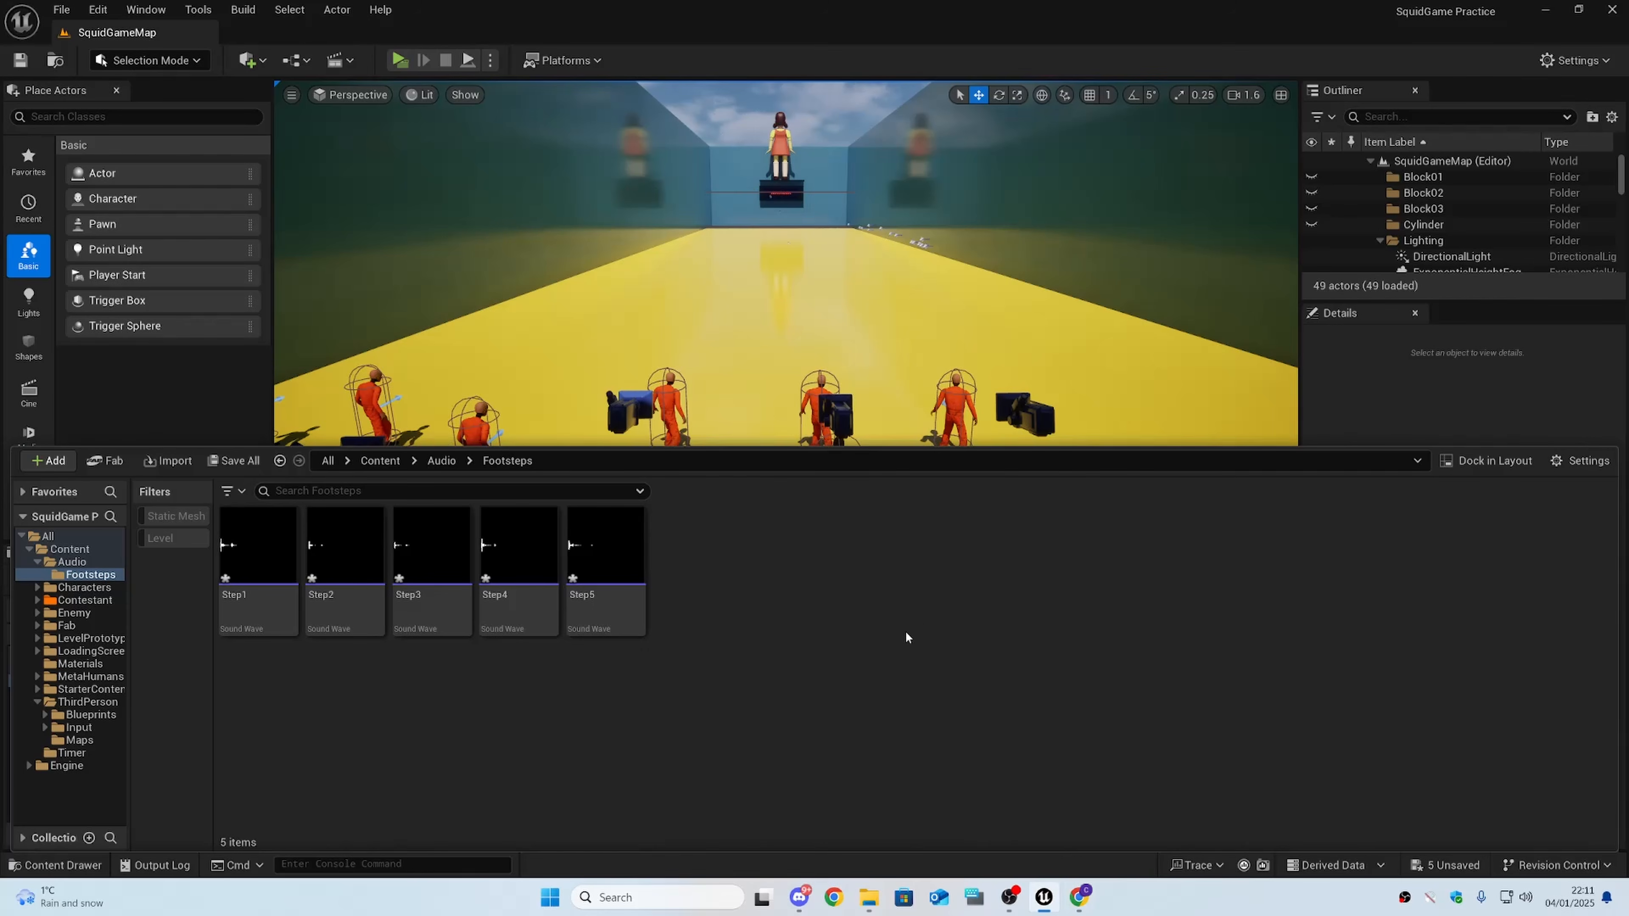
right_click(895, 630)
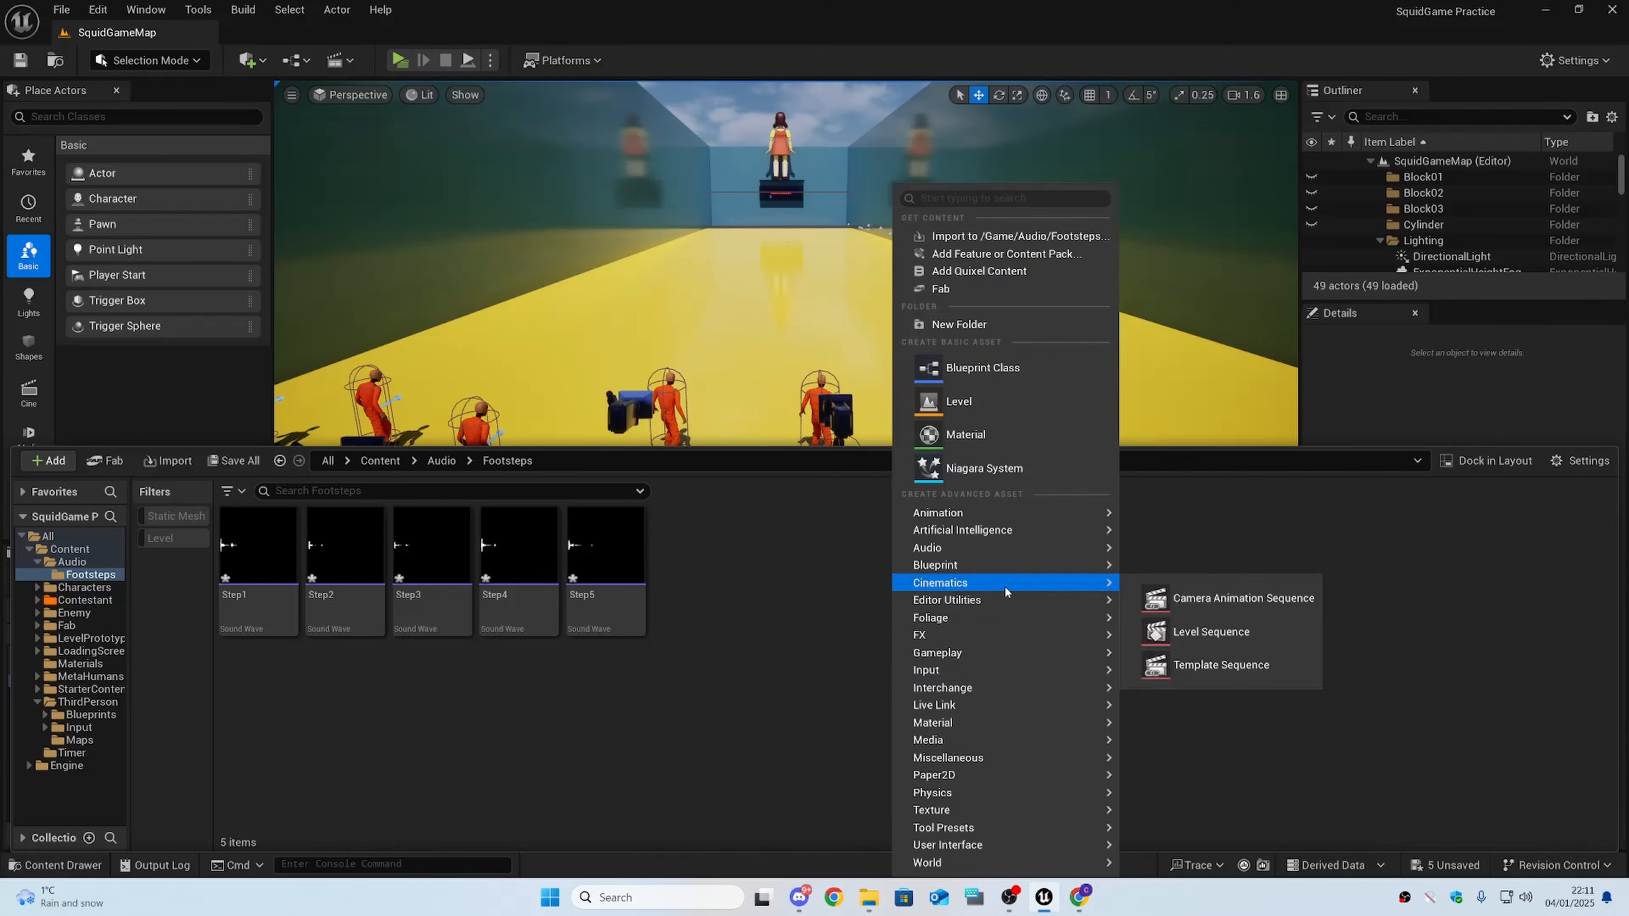
mouse_move(1063, 563)
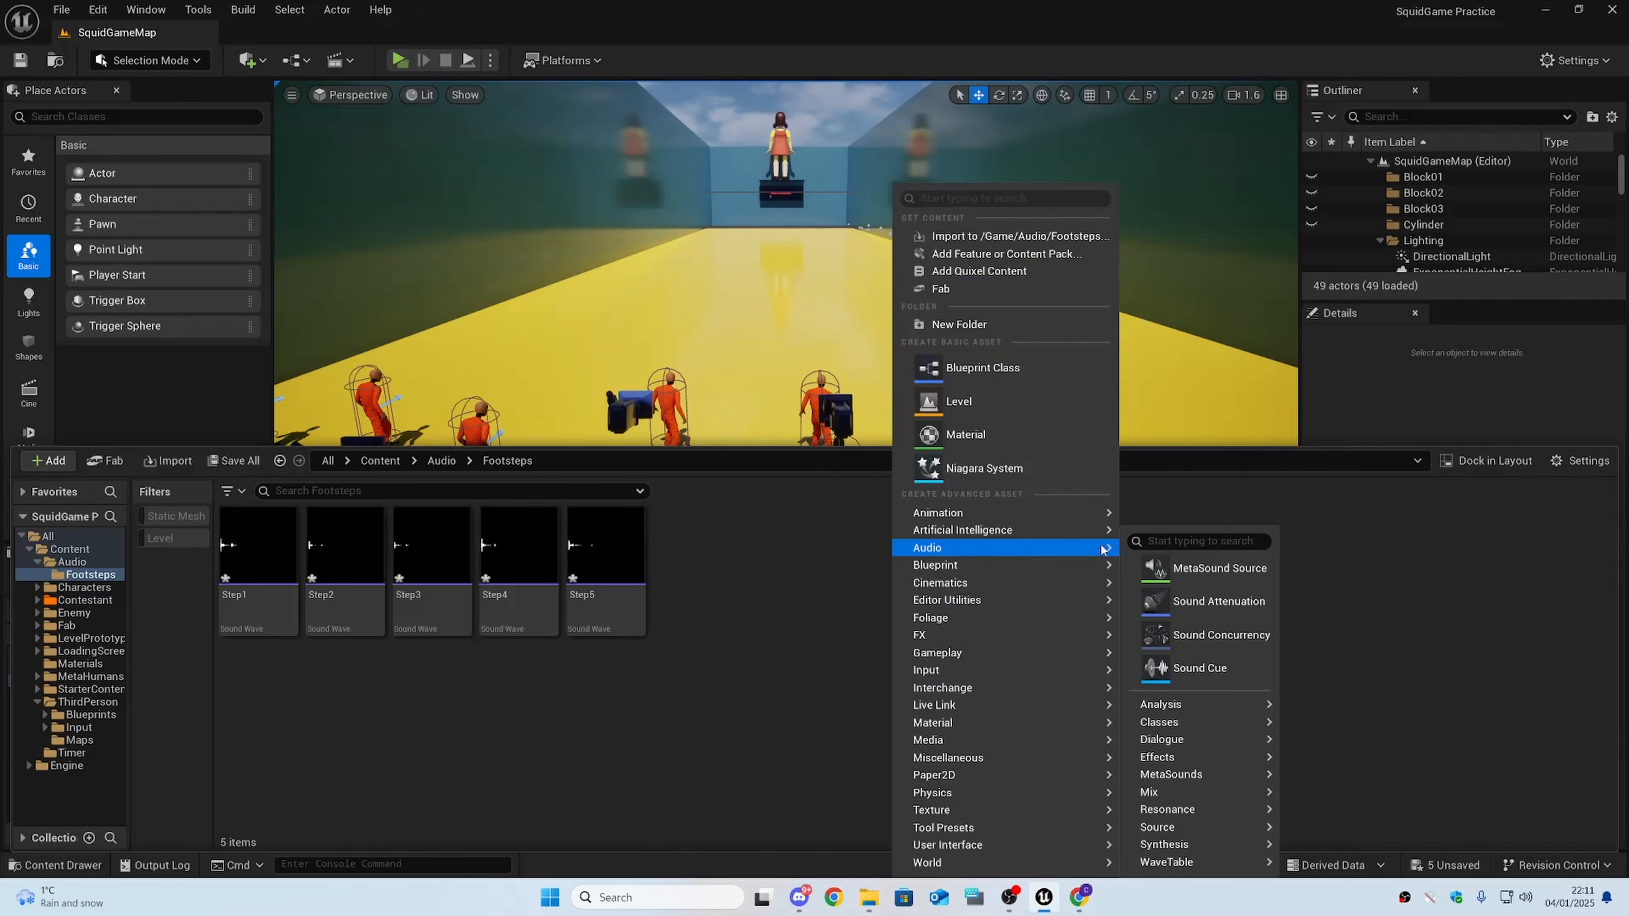
click(1199, 669)
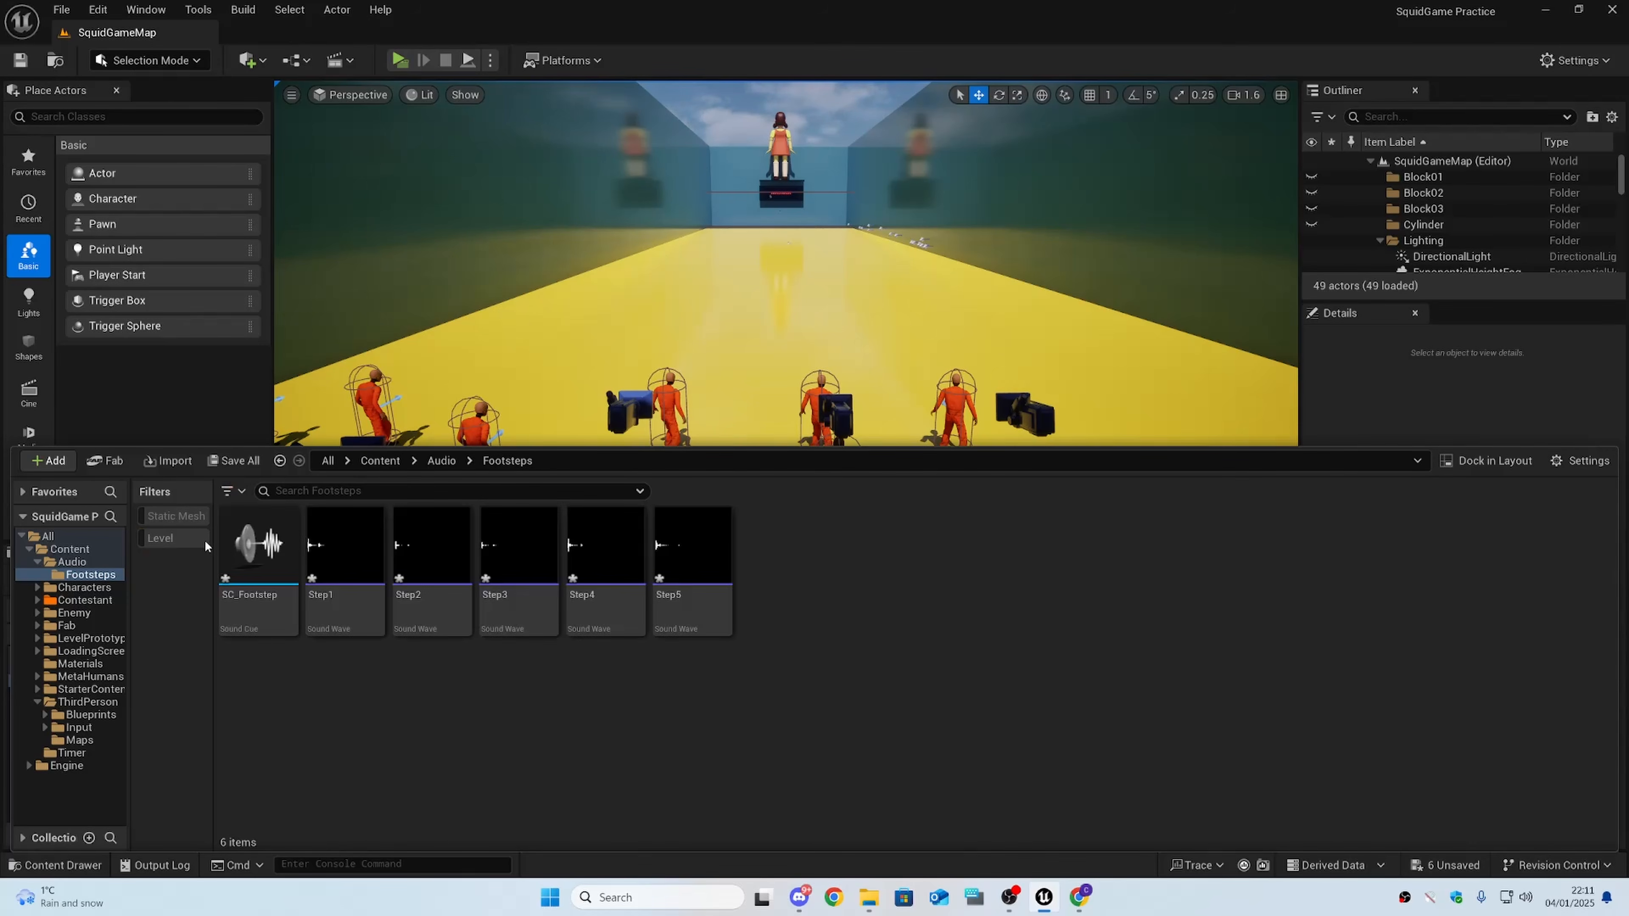
- Open the SC_Footstep cue and add the sound waves Step1 to Step5 to its graph as wave players
double_click(261, 616)
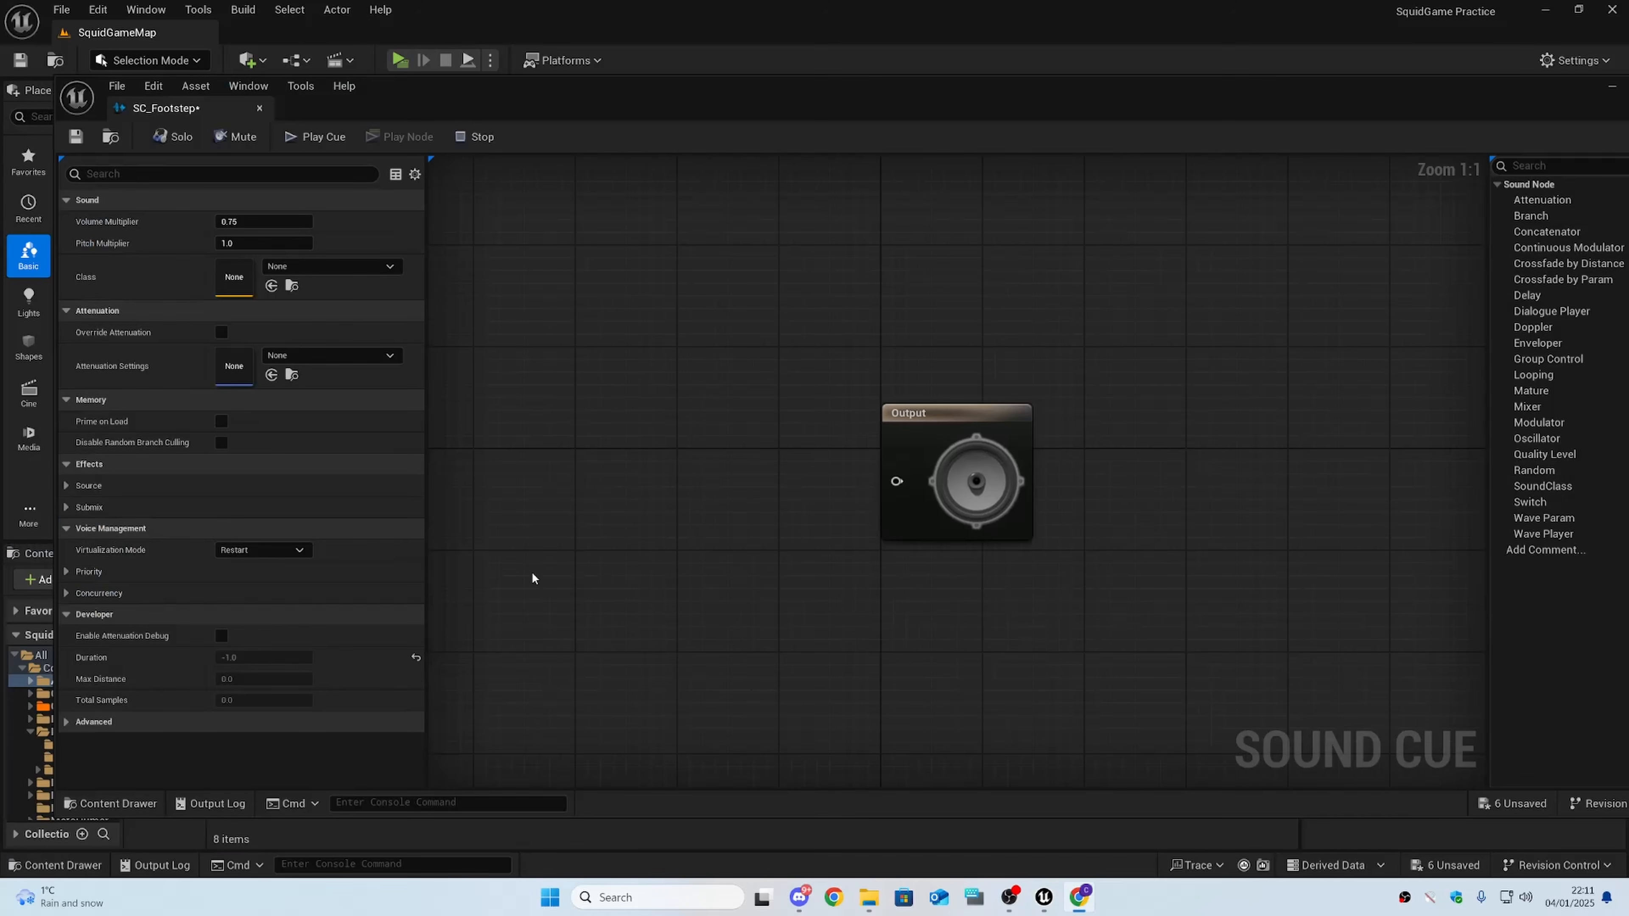
key(ctrl+space)
click(420, 695)
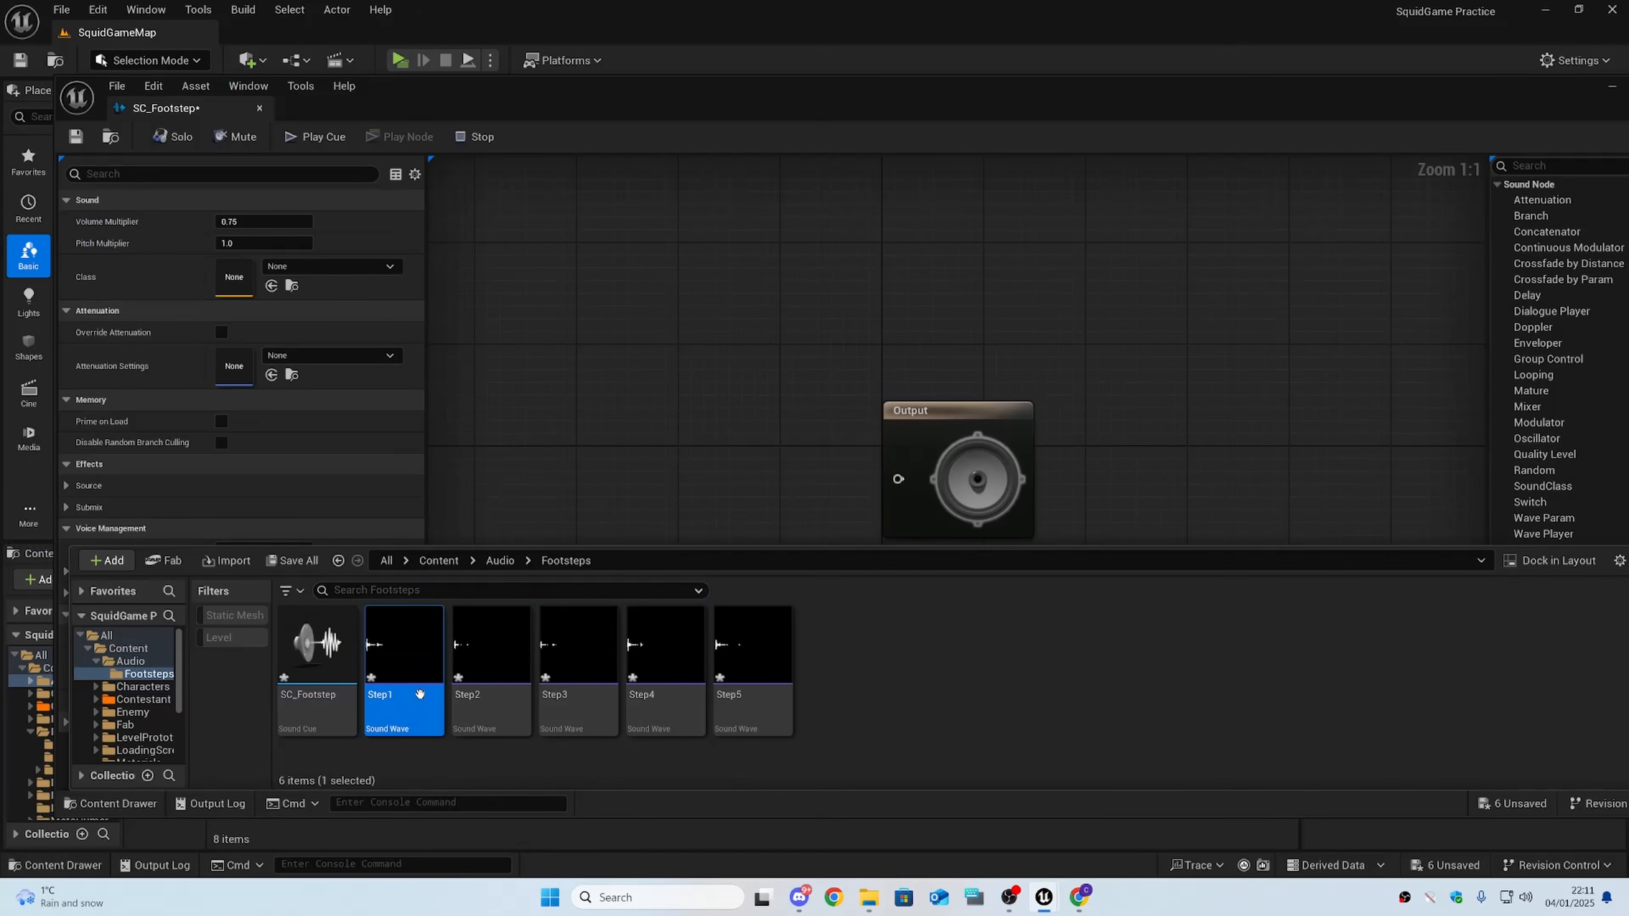
shift+click(752, 648)
drag(752, 648, 621, 194)
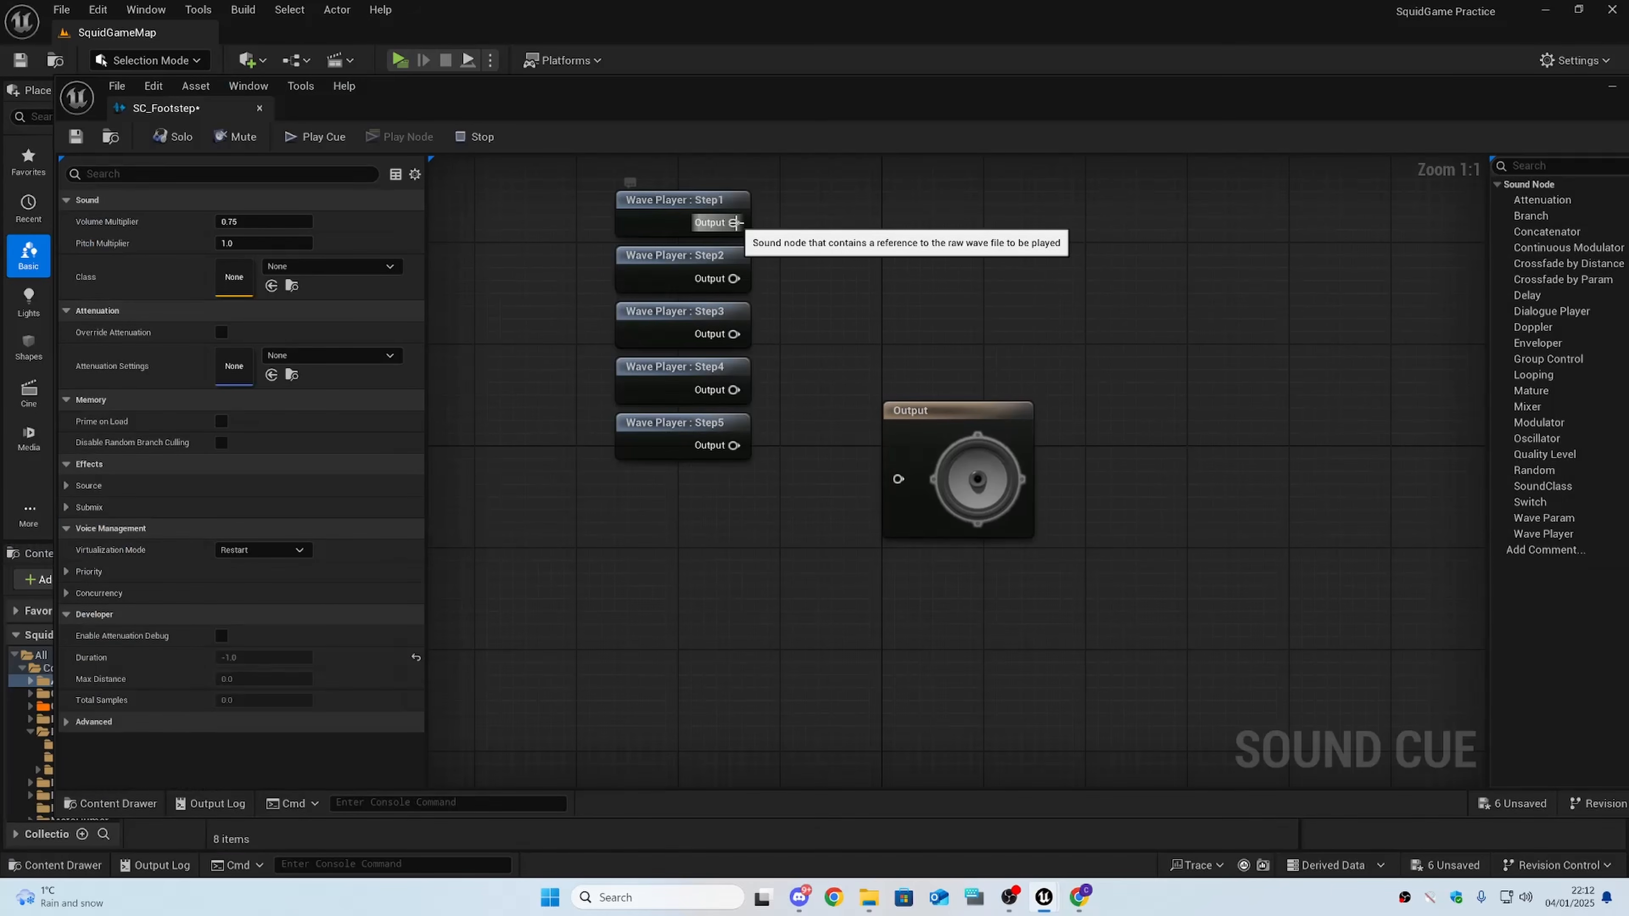
- Connect the Step2 wave player to the Output node and move all five wave players down beside it
drag(736, 223, 734, 278)
drag(734, 335, 856, 508)
click(940, 423)
right_drag(805, 360, 869, 384)
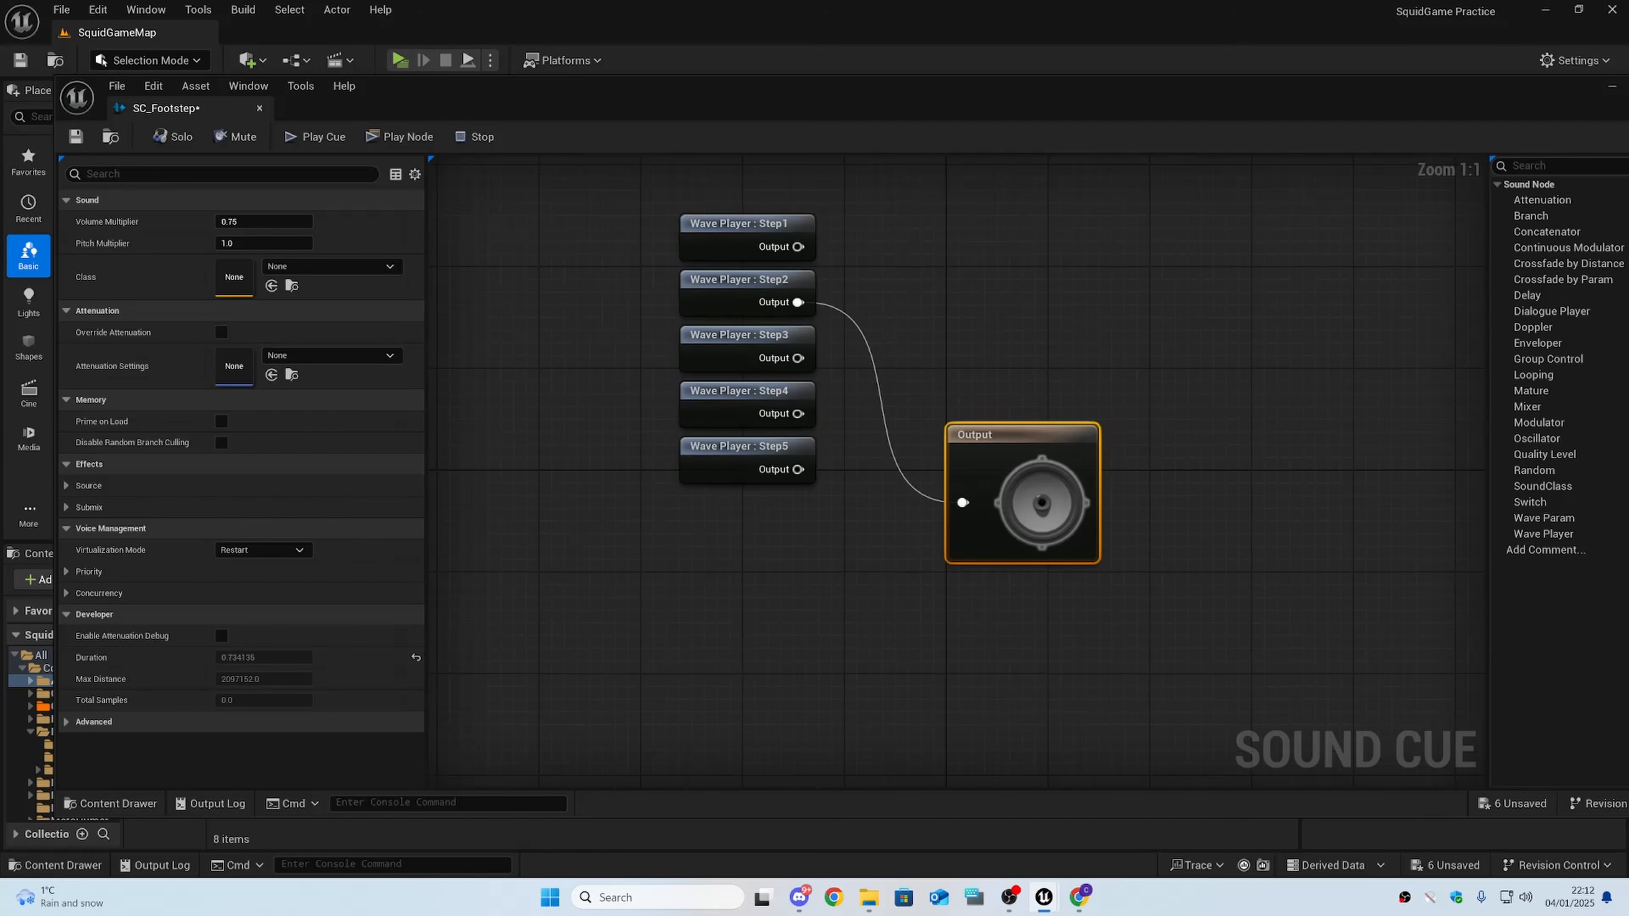
right_drag(1055, 433, 1000, 450)
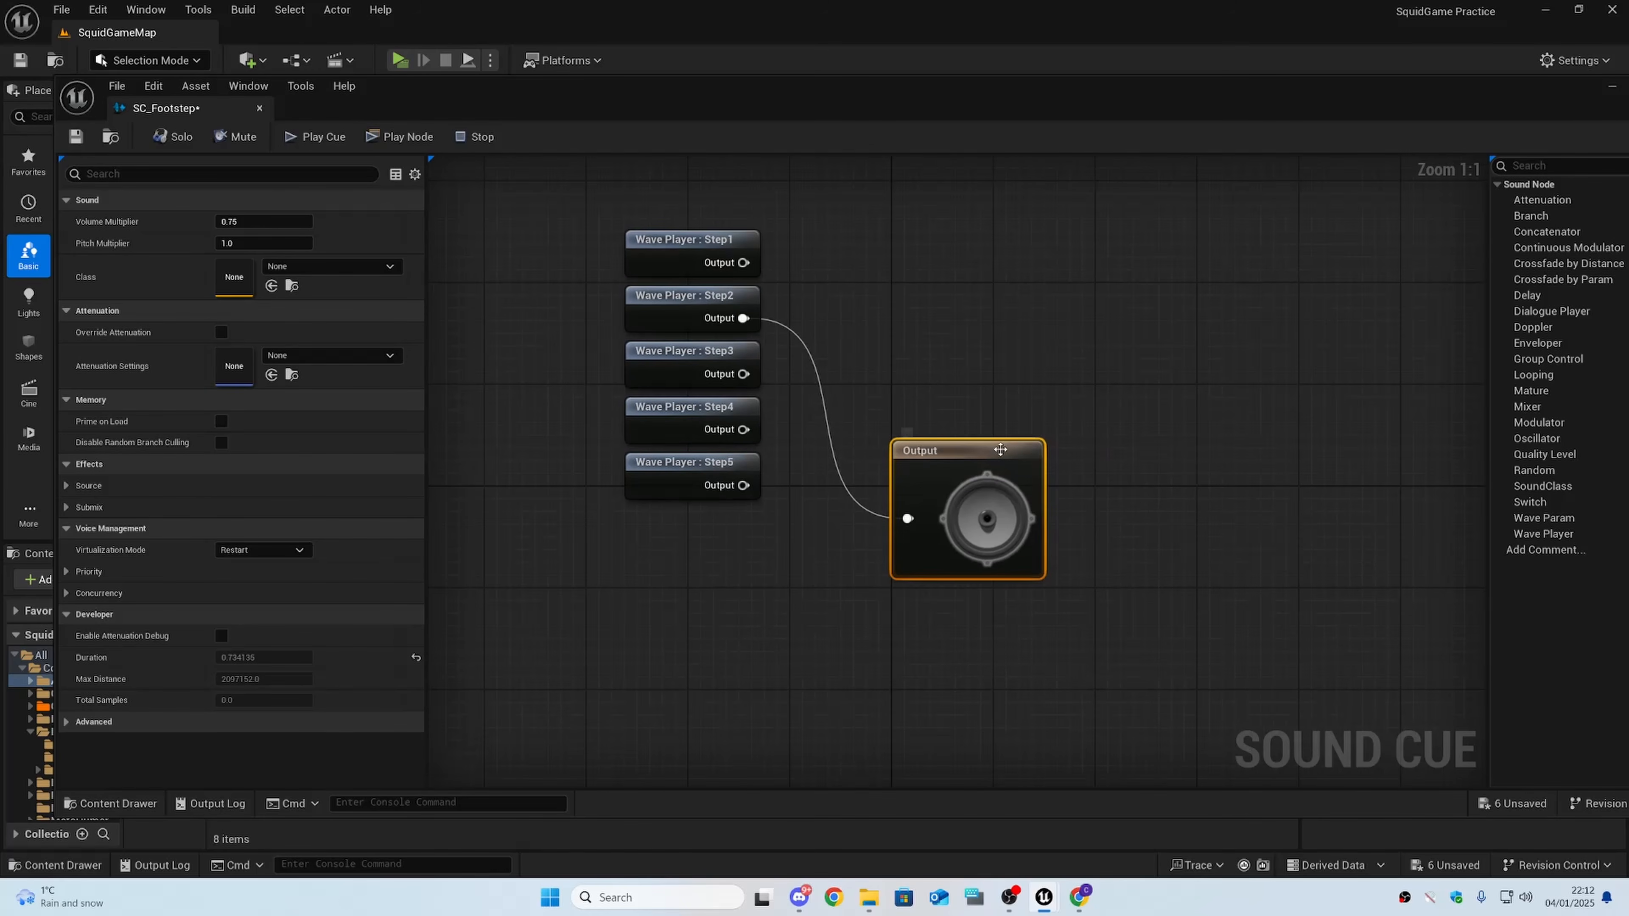
drag(581, 237, 712, 531)
drag(680, 478, 637, 575)
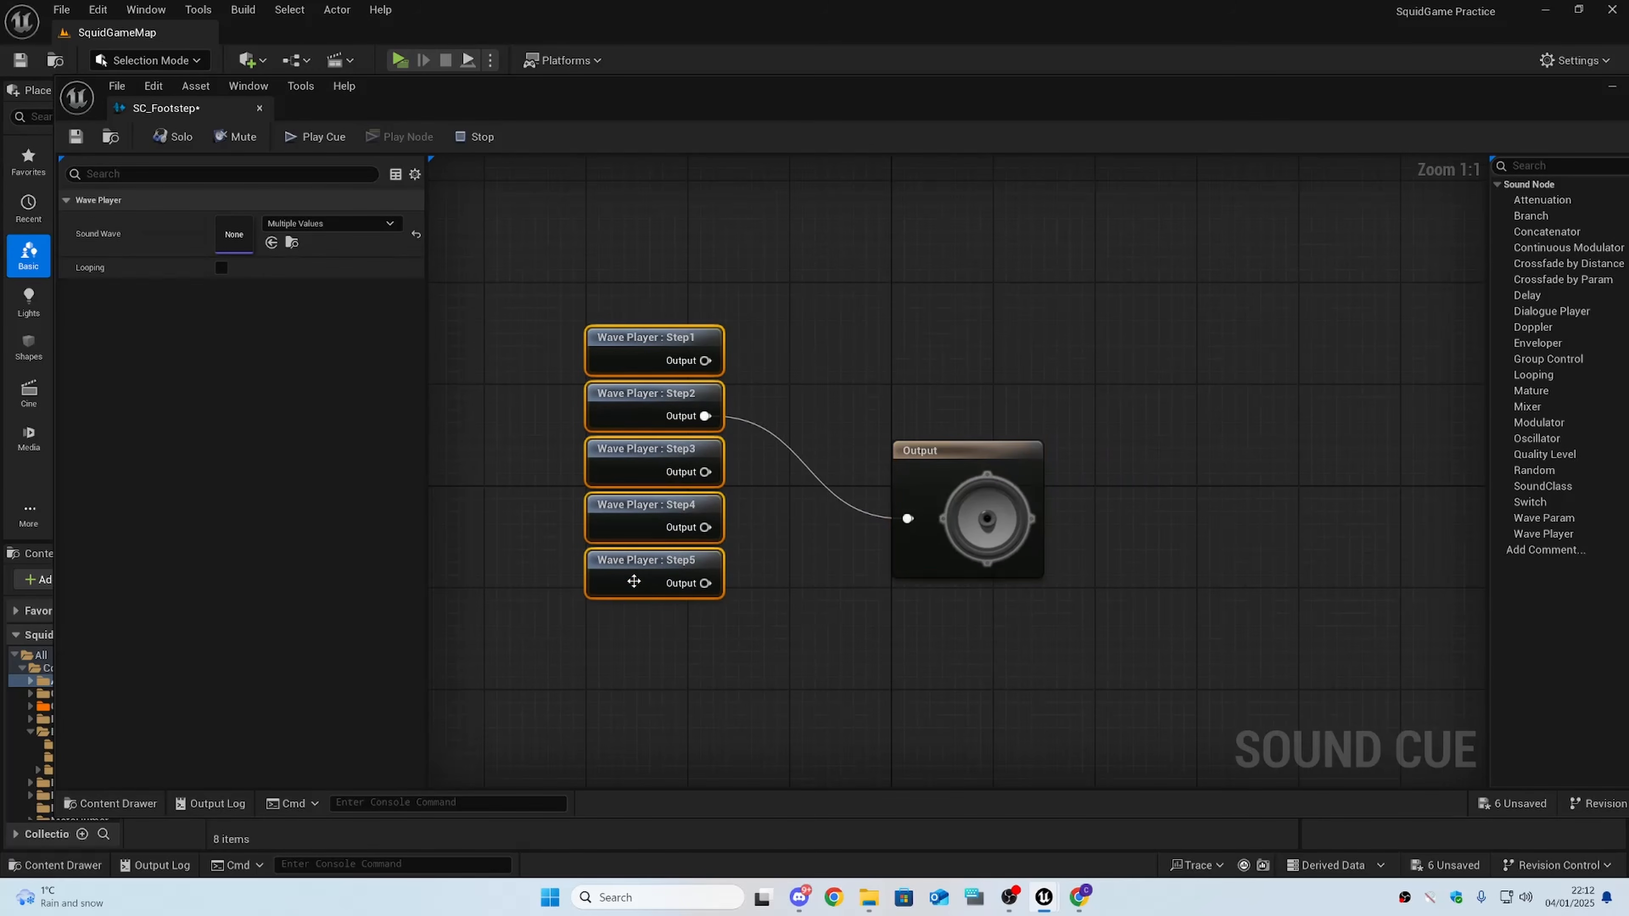
- Add a Random node fed by the Step1 wave player and reroute Step2's connection to its second input
click(868, 381)
right_drag(891, 498, 1032, 475)
drag(854, 347, 914, 304)
text(RANDOM)
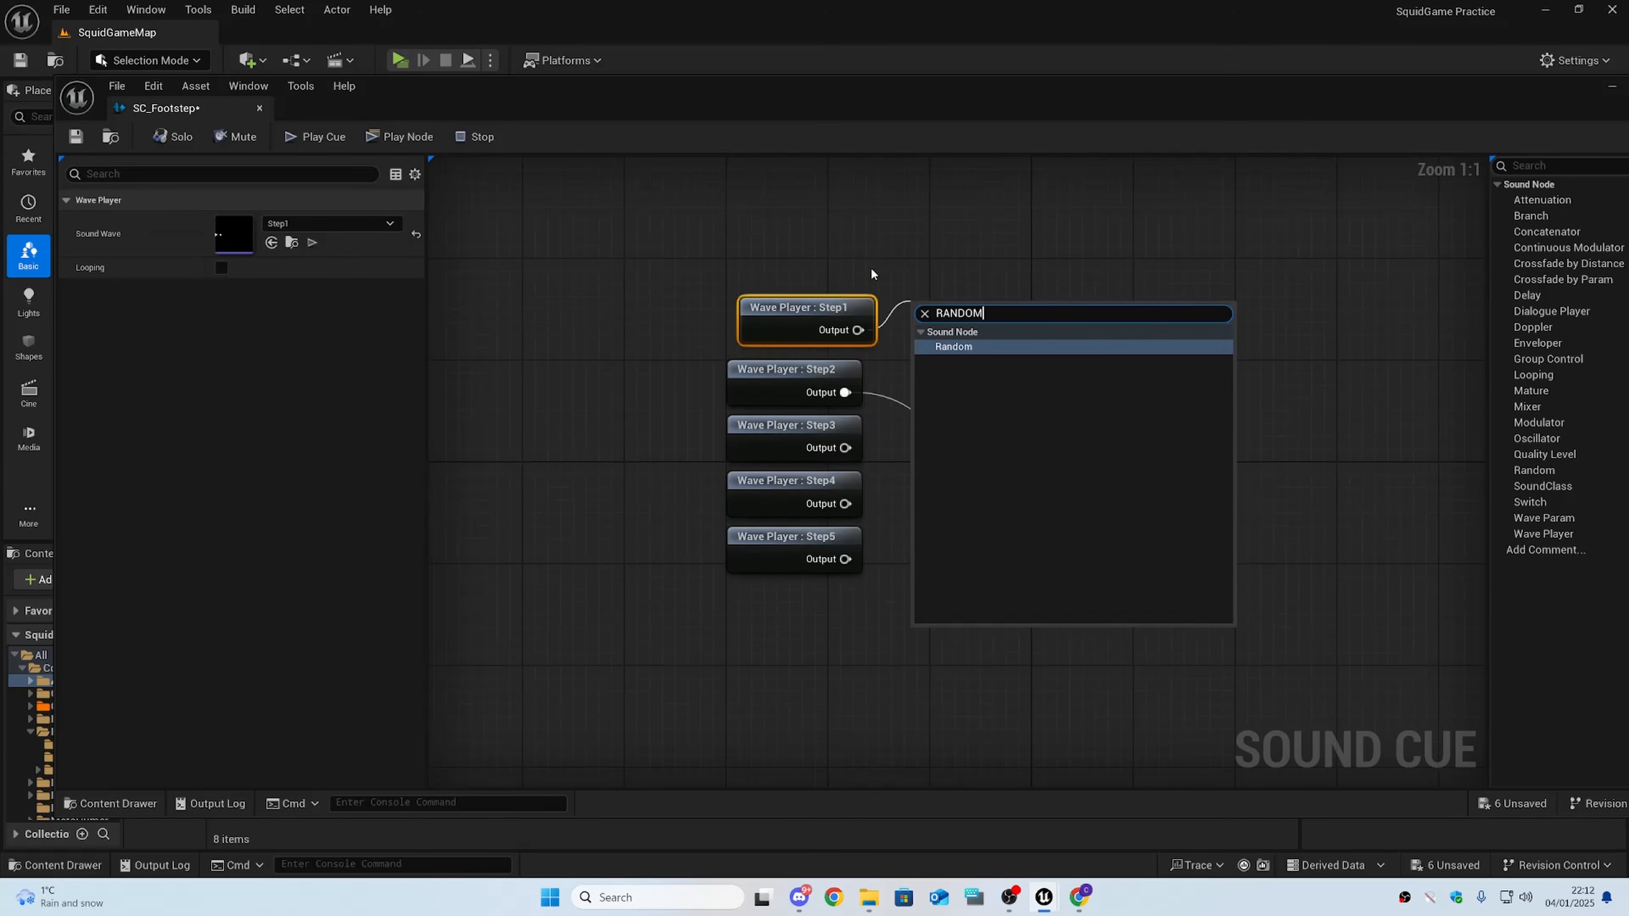
key(Return)
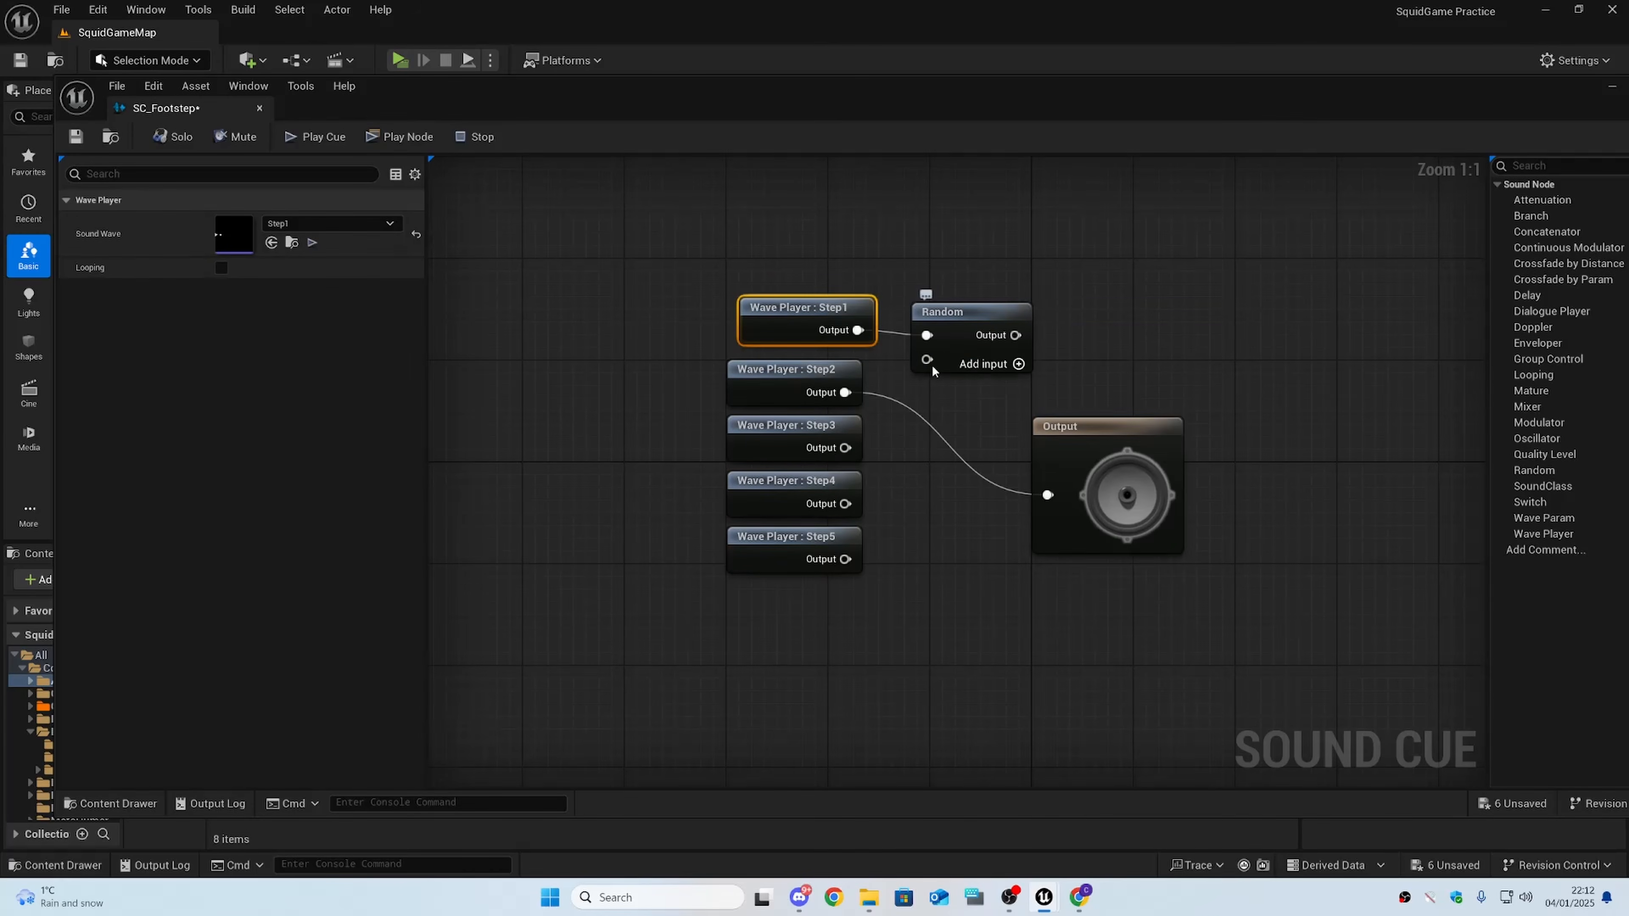
drag(1033, 500, 927, 360)
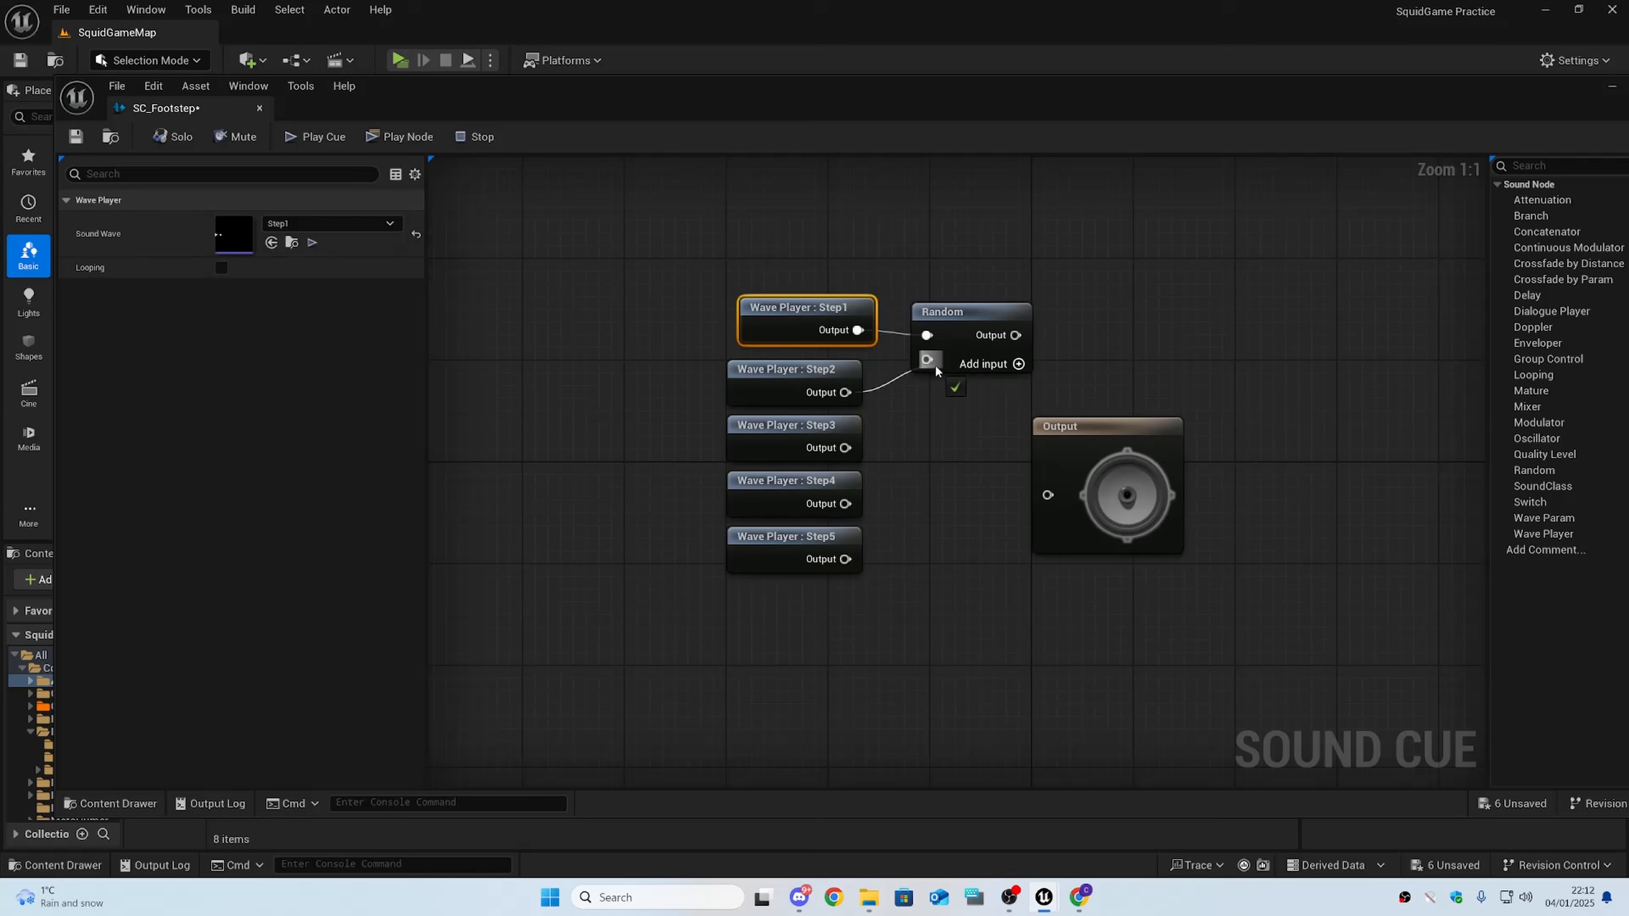
- Add extra input pins to the Random node for the remaining wave players
click(1019, 364)
click(1019, 364)
click(1019, 364)
click(1019, 364)
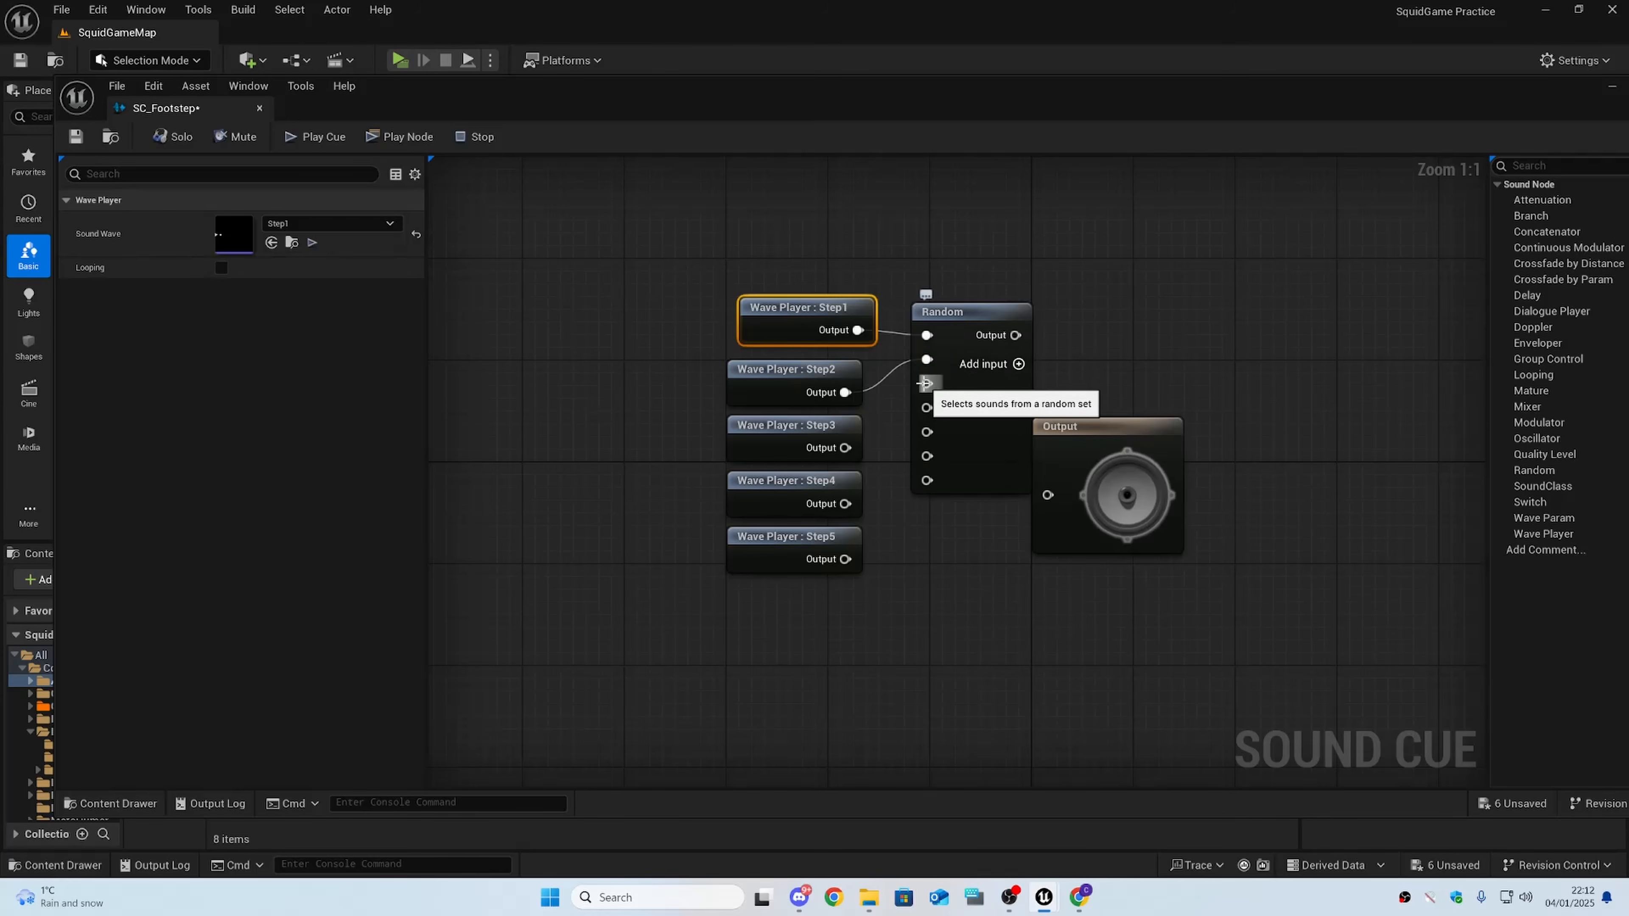
- Connect Step3, Step4 and Step5 to the Random node and check the entries of its Weights array for a way to remove surplus inputs
drag(927, 384, 855, 447)
drag(927, 408, 846, 504)
drag(927, 432, 846, 560)
click(969, 480)
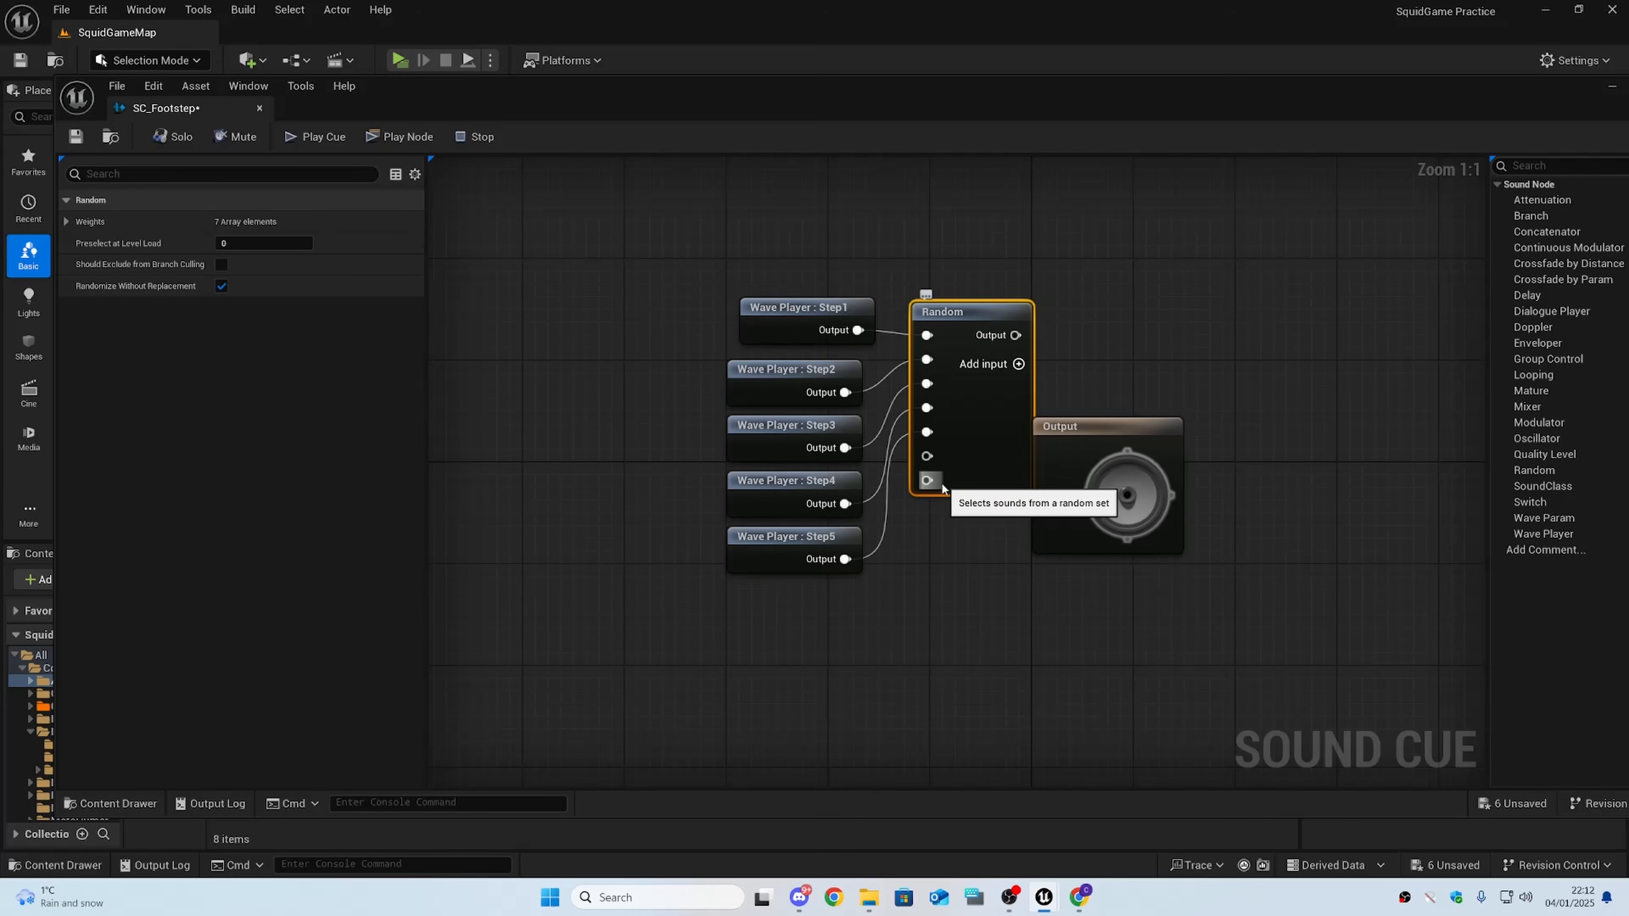
click(67, 222)
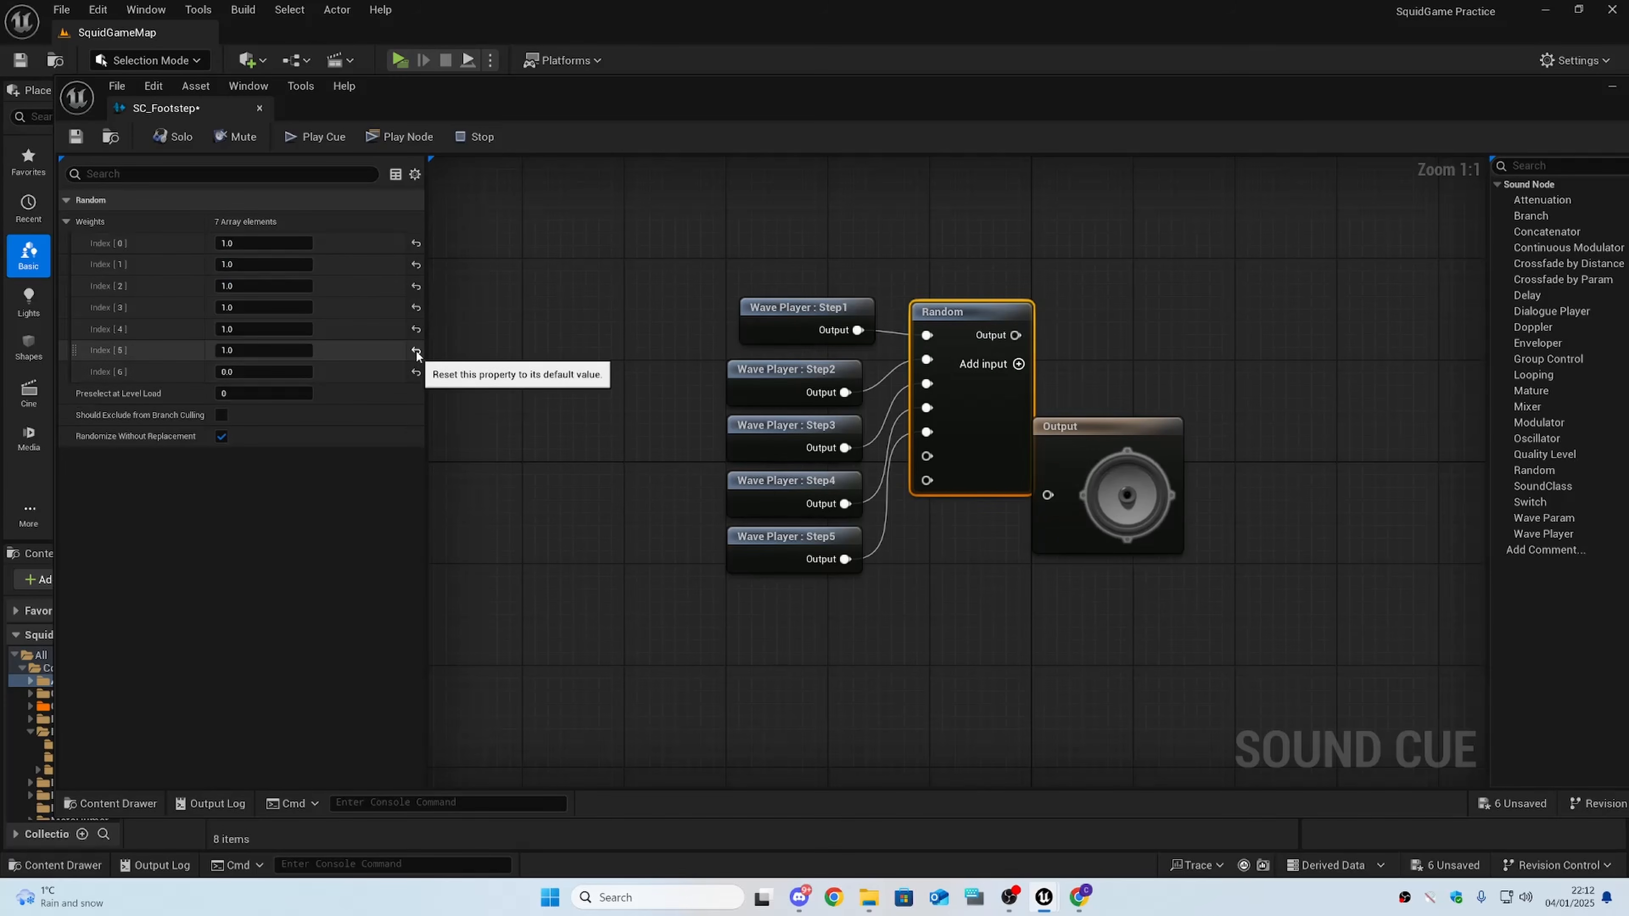
right_click(150, 367)
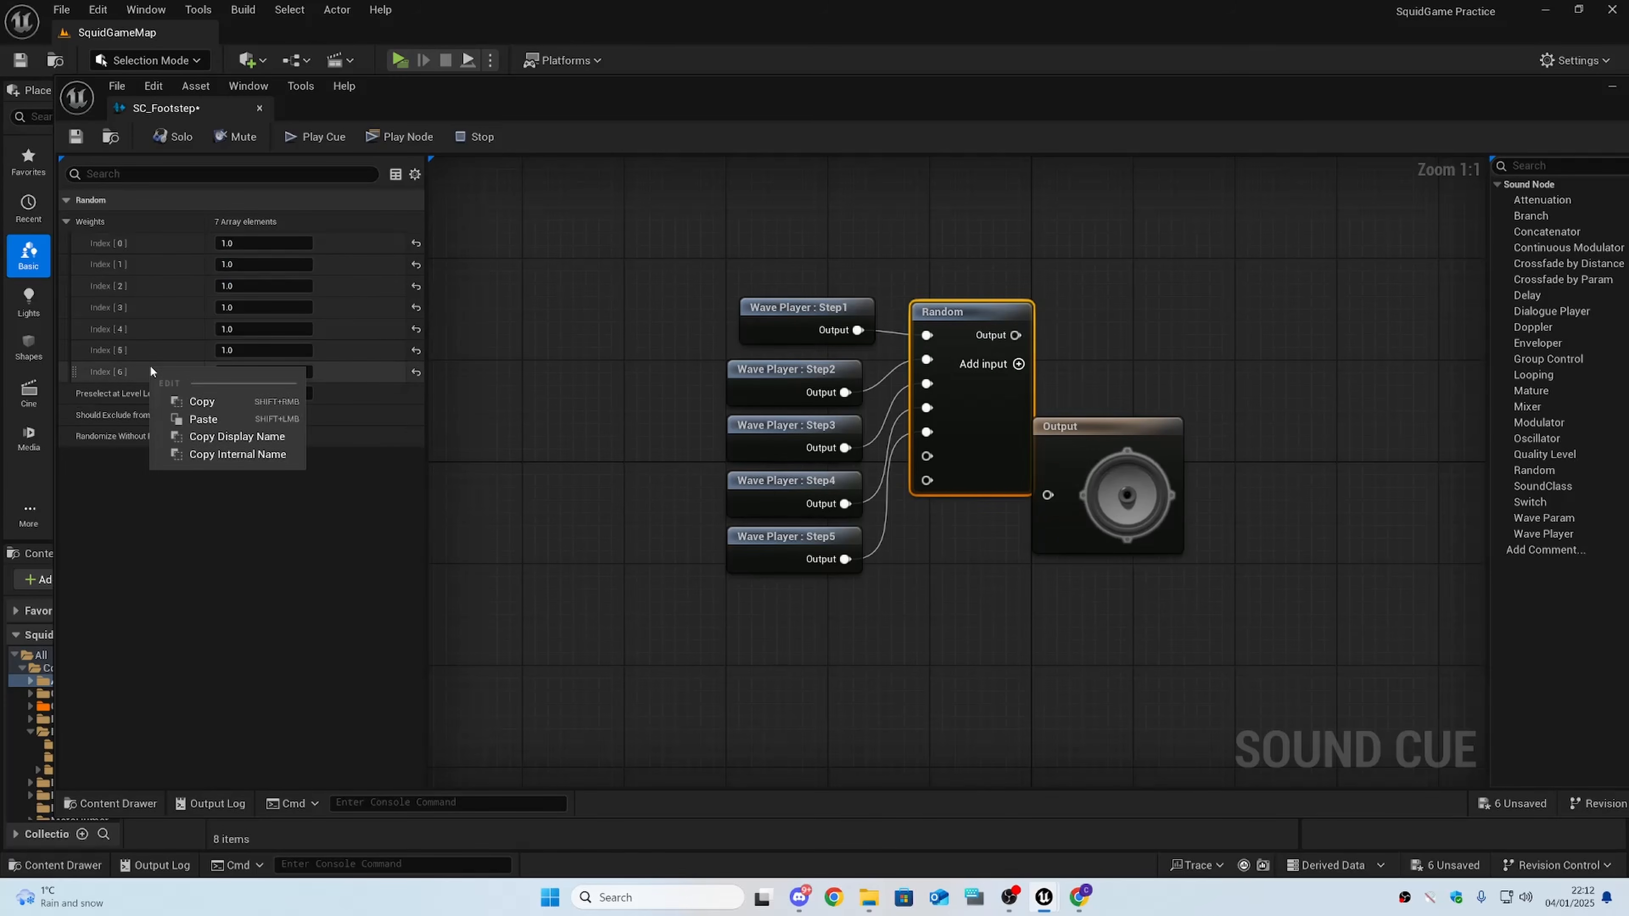
click(506, 374)
- Undo the Step3, Step4 and Step5 connections and the last two input pins added to the Random node
key(ctrl+z)
key(ctrl+z)
key(ctrl+z)
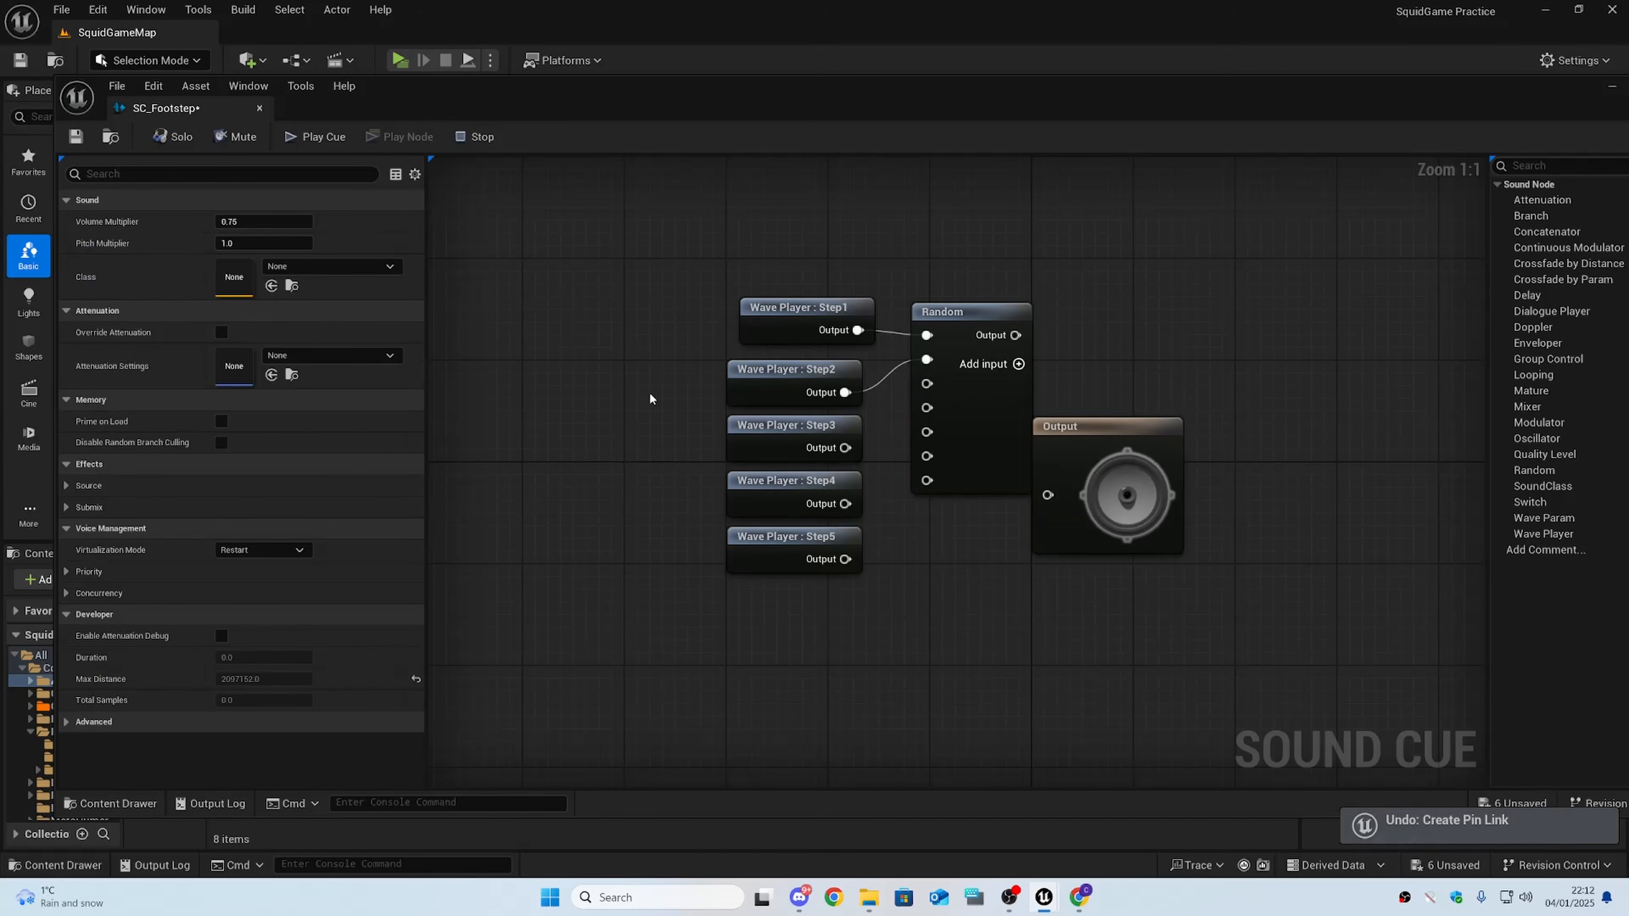
key(ctrl+z)
key(ctrl+z)
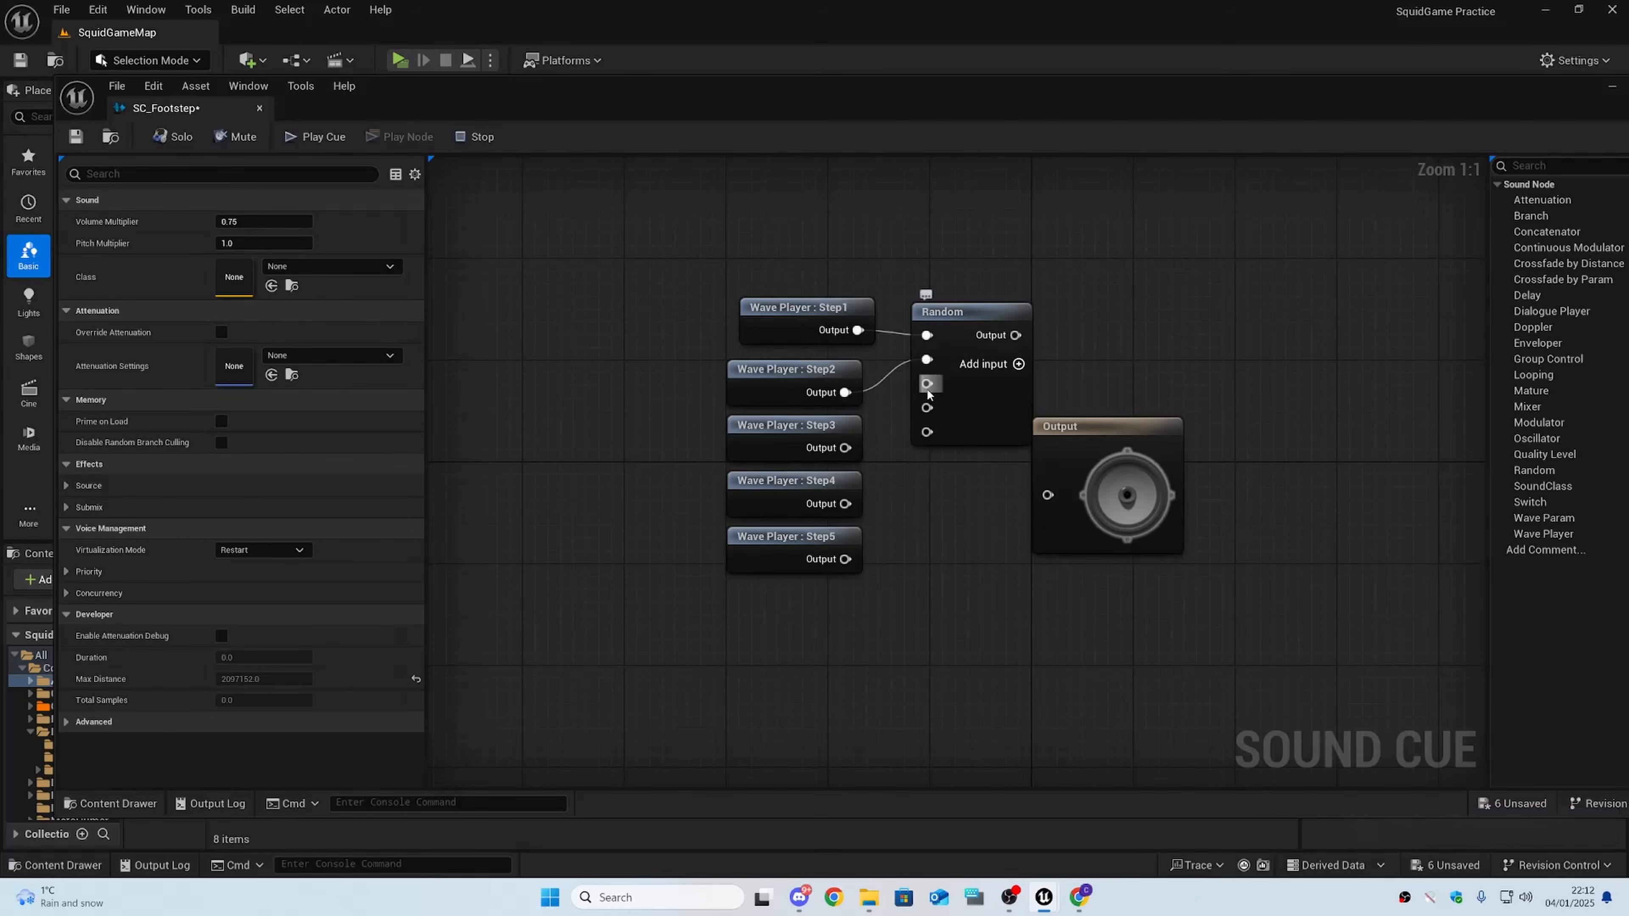
- Connect the Step3, Step4 and Step5 wave players to the three free inputs of the Random node
drag(927, 384, 846, 448)
drag(845, 503, 927, 408)
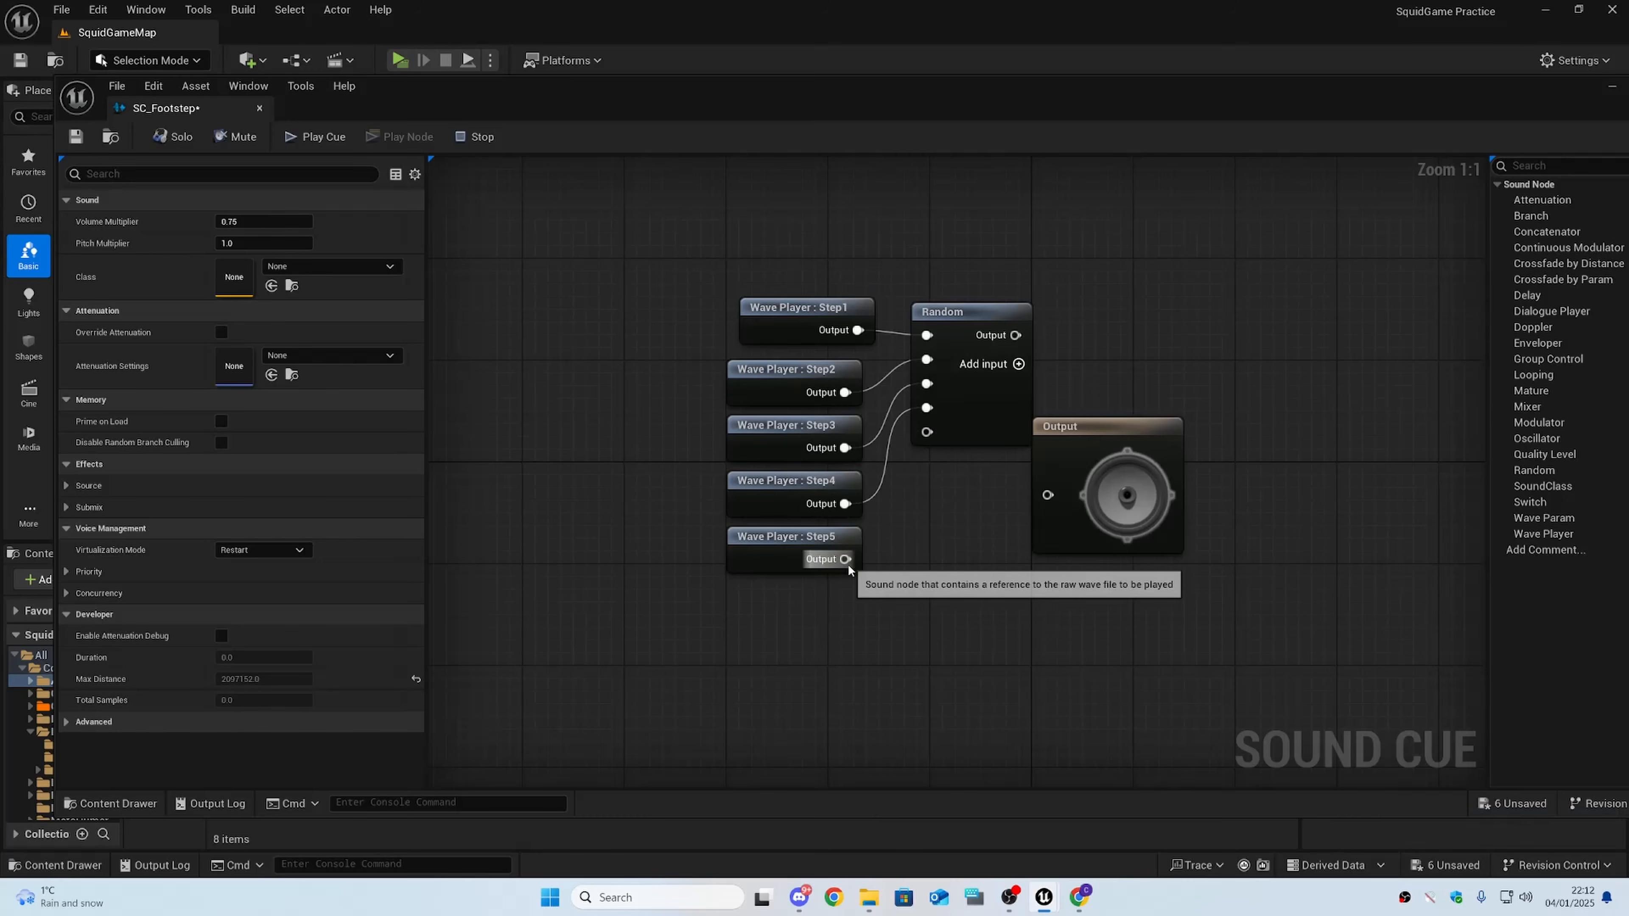
drag(847, 561, 928, 433)
- Space the Random and Output nodes apart and connect Random's output to the Output node
drag(944, 347, 963, 406)
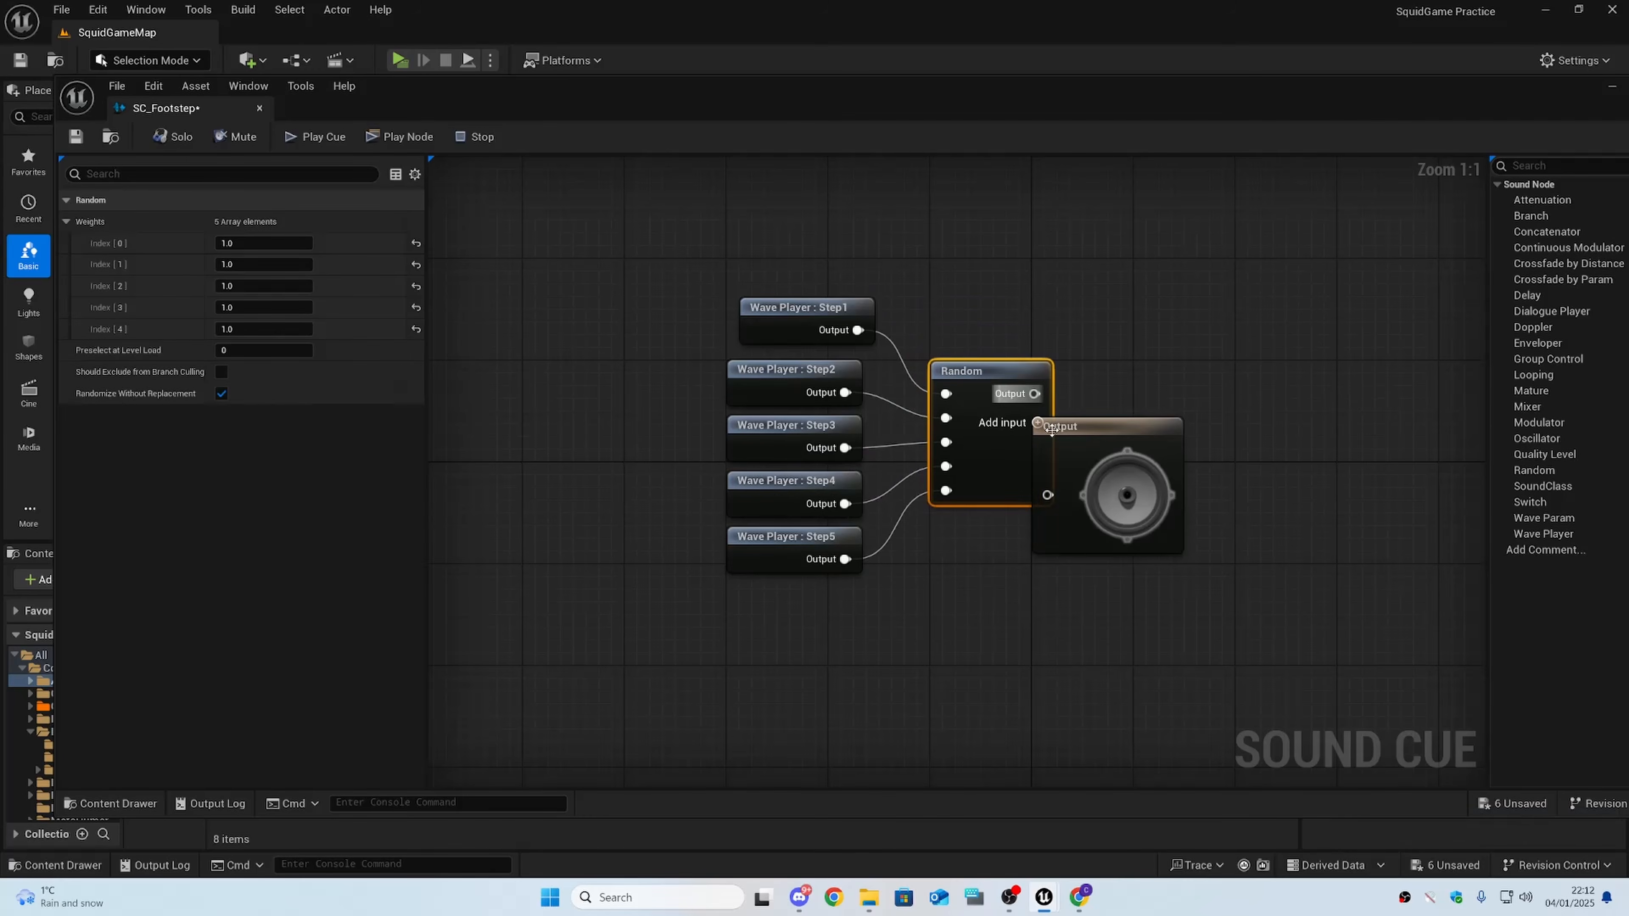
drag(1127, 454, 1228, 412)
drag(1035, 394, 1149, 451)
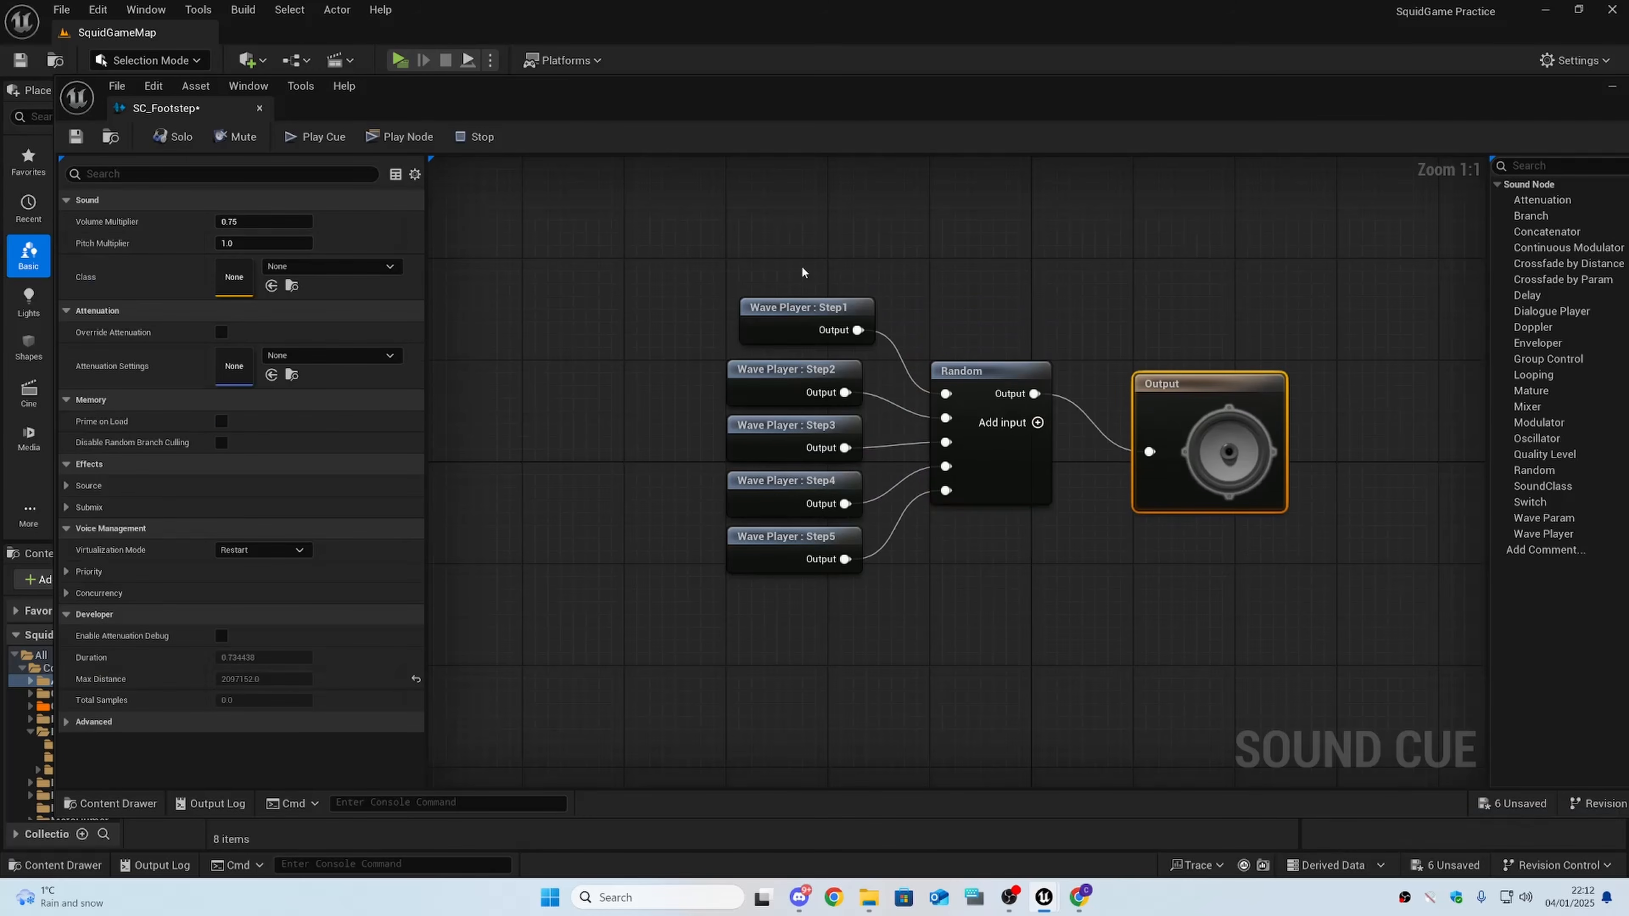
- Straighten the connection between the Random and Output nodes and save the sound cue
drag(764, 256, 1228, 418)
key(q)
click(1001, 347)
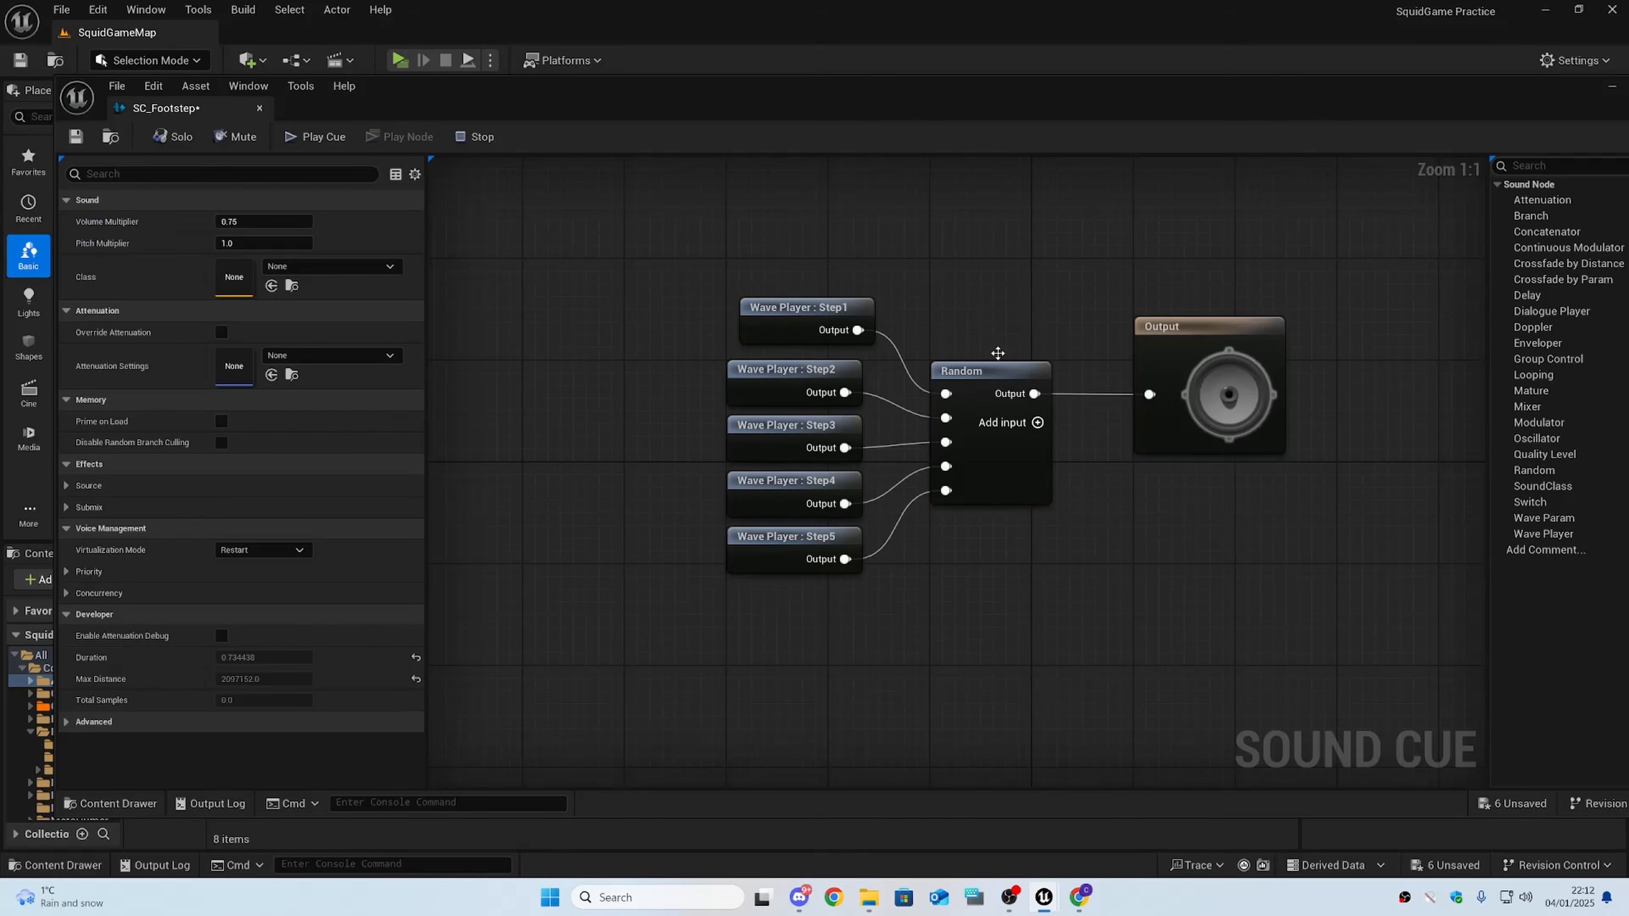
click(77, 137)
- Insert a Modulator node between the Random and Output nodes, then close the SC_Footstep cue
right_drag(1024, 226, 984, 289)
right_drag(642, 256, 690, 181)
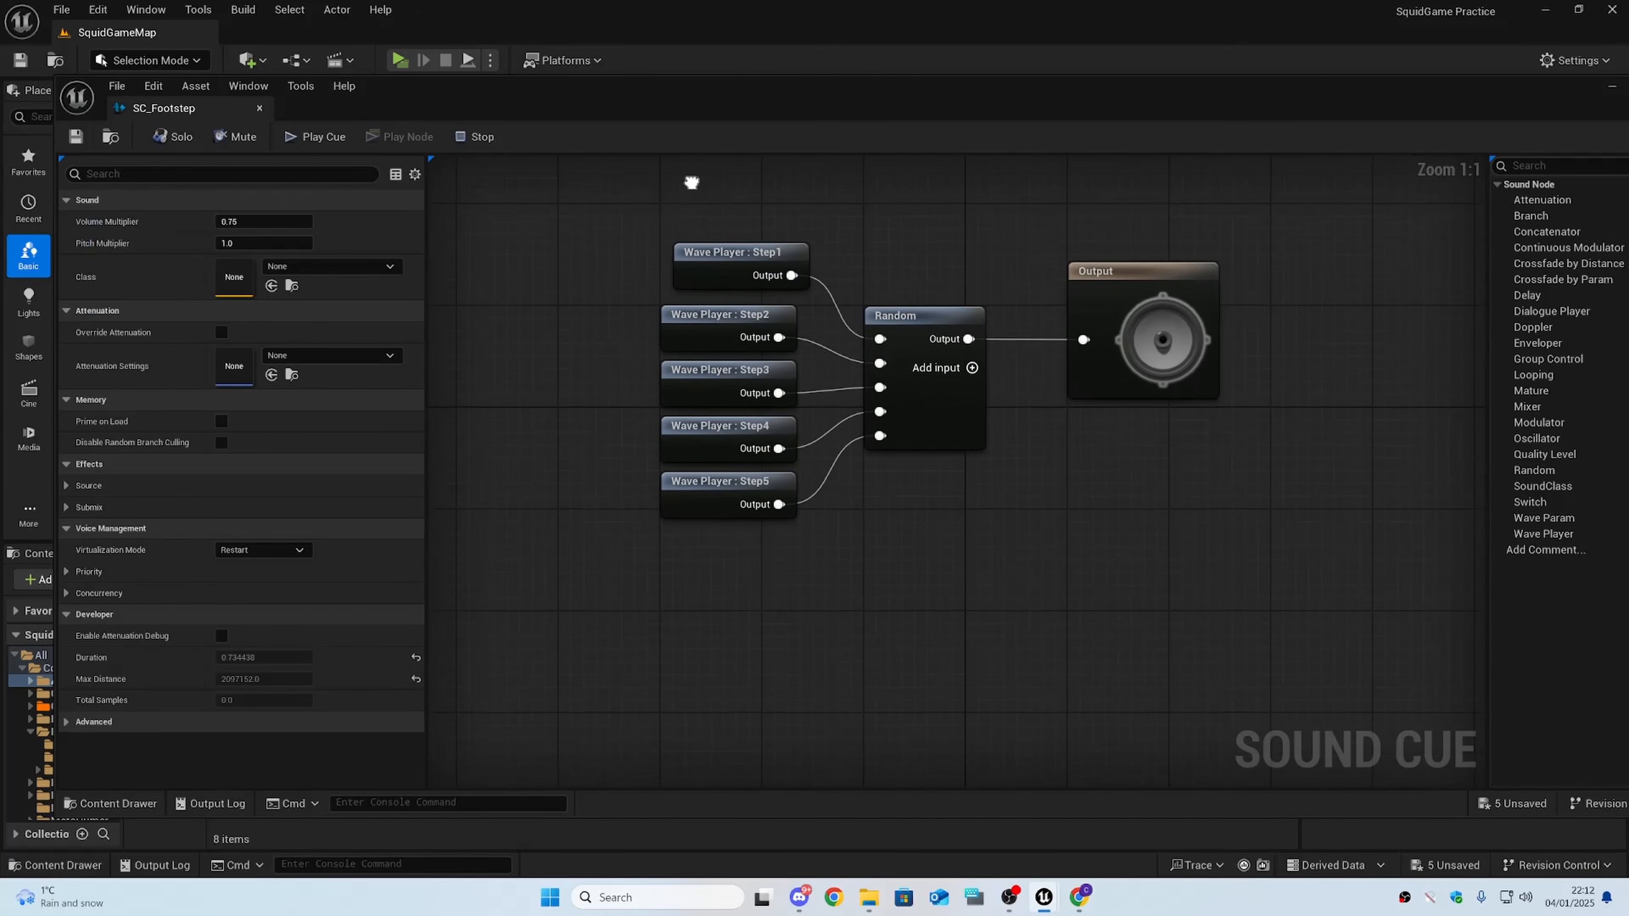
drag(1129, 308, 1342, 314)
drag(960, 345, 1023, 258)
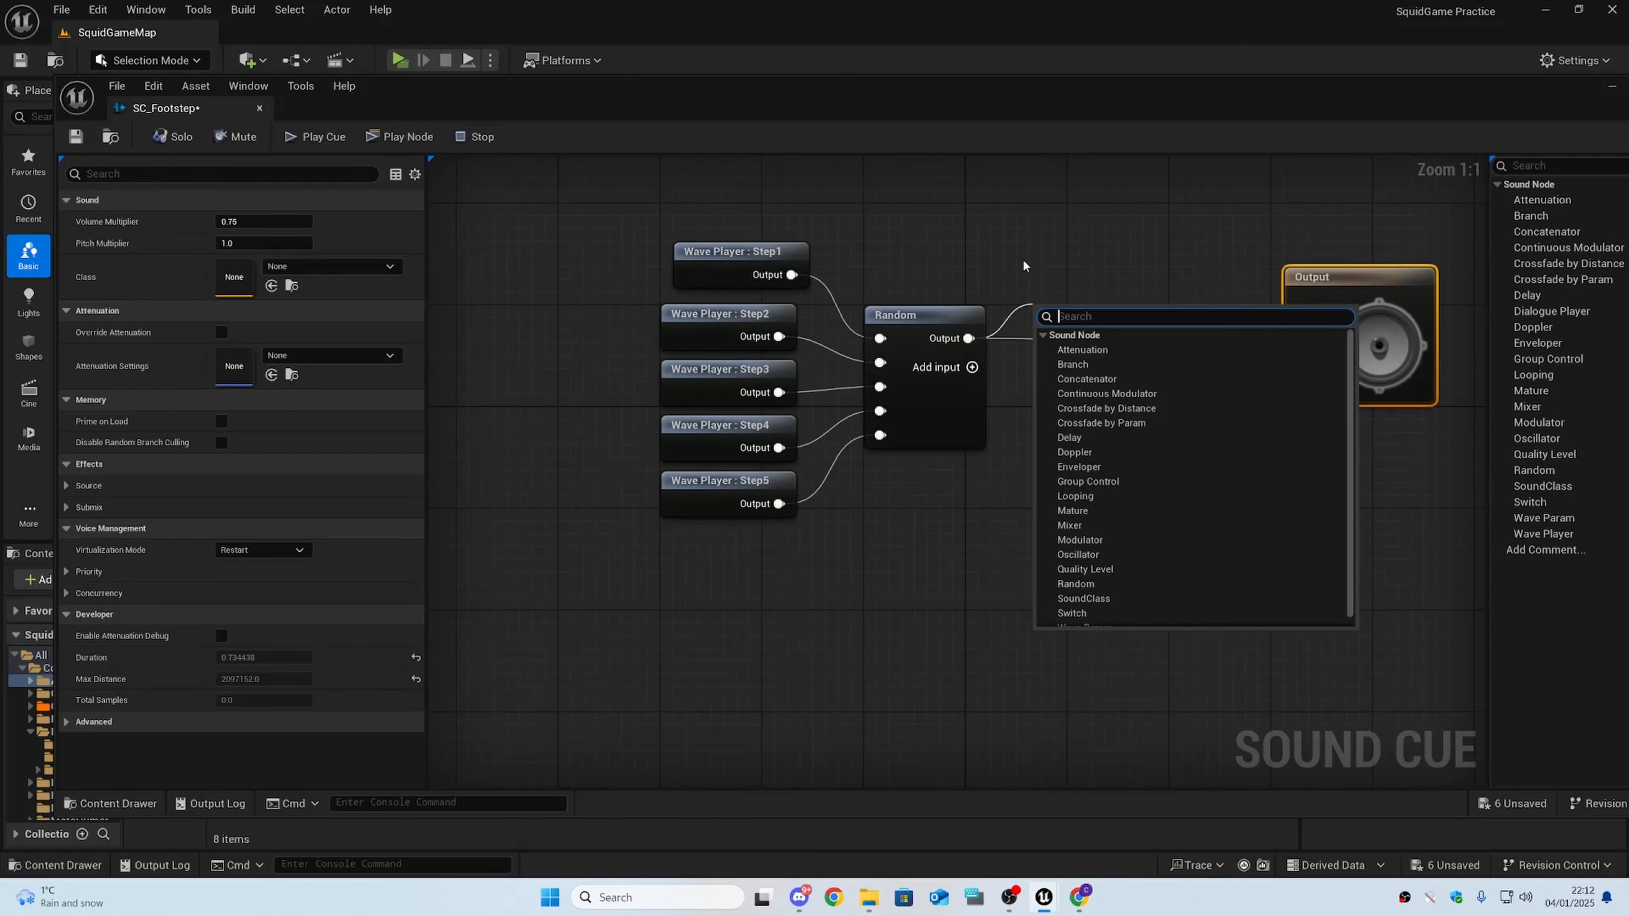
text(MODU)
key(Return)
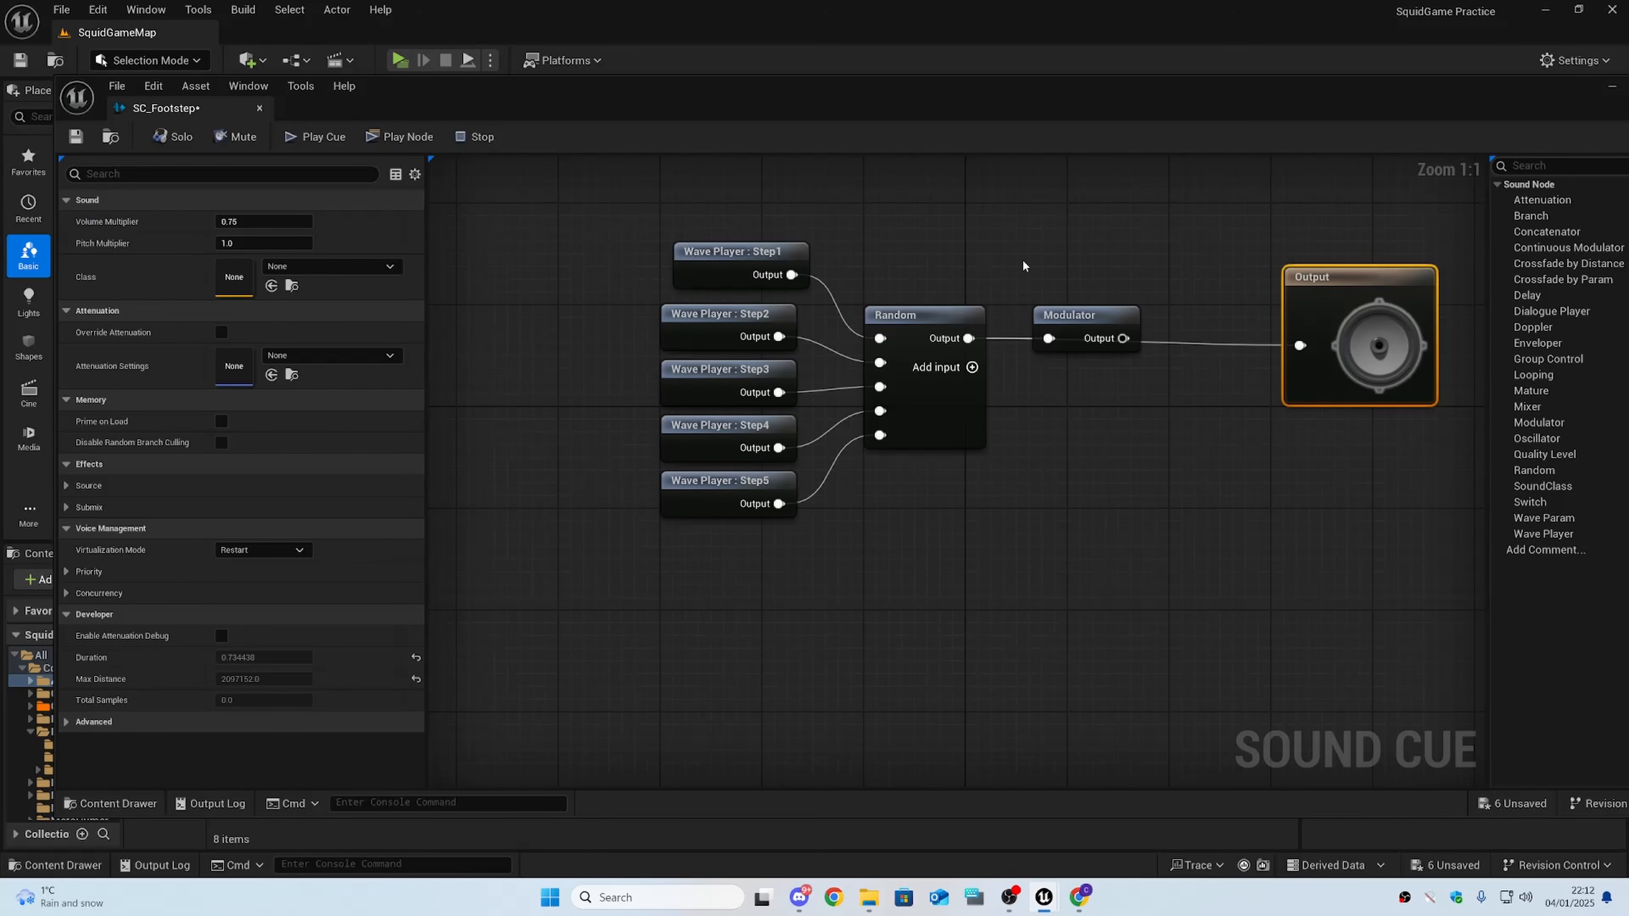
drag(1123, 338, 1296, 347)
click(257, 110)
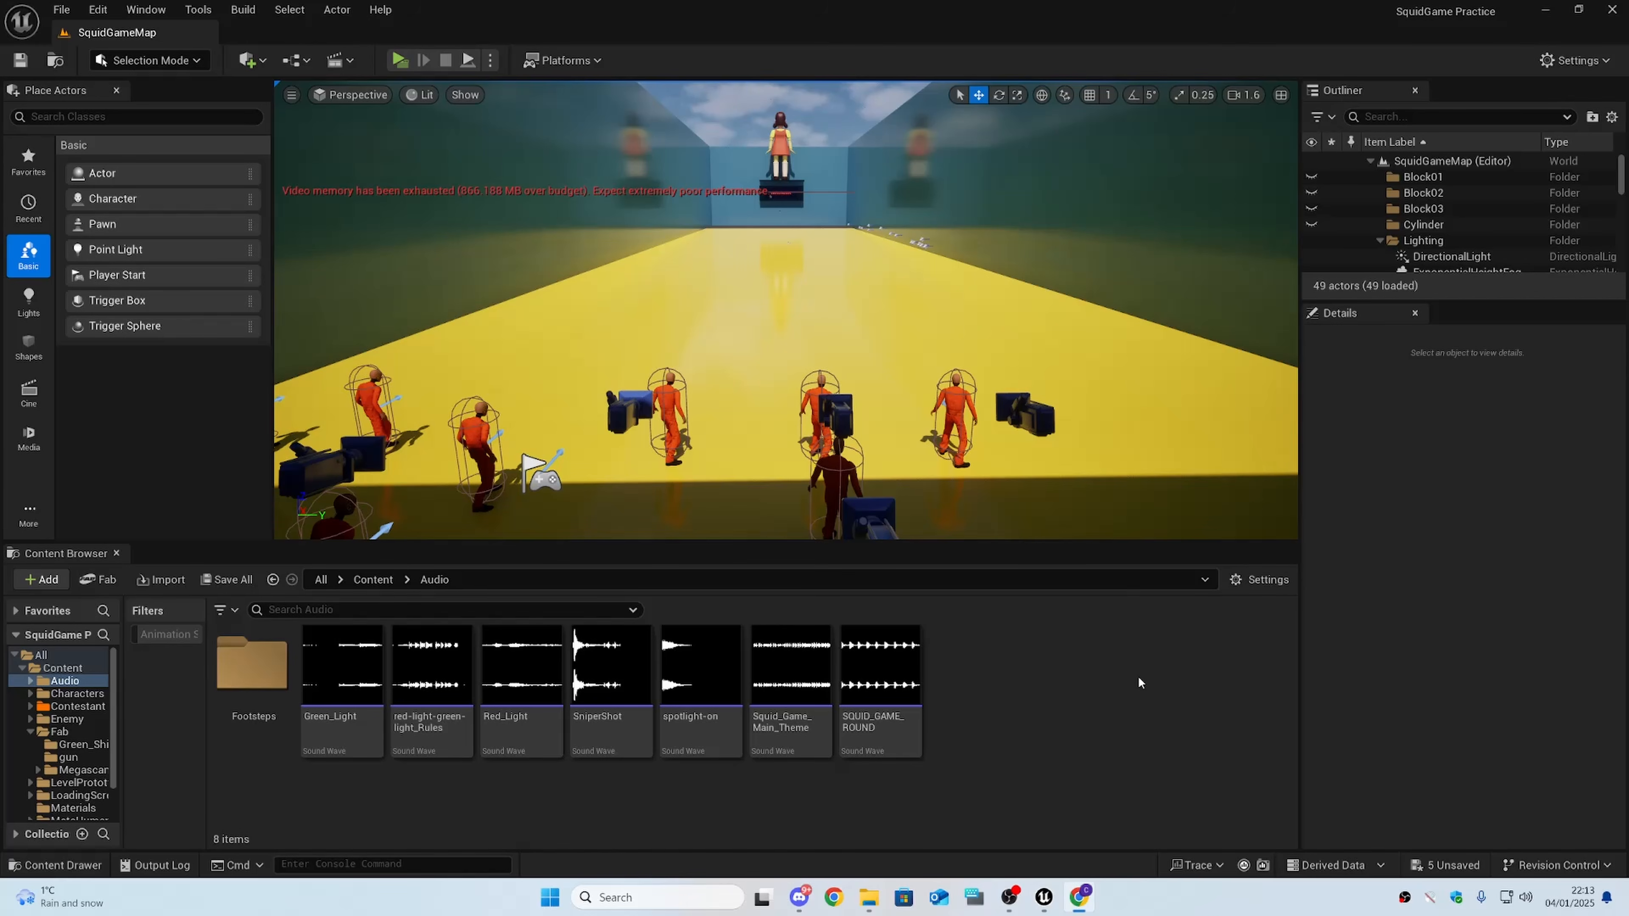
- Open the BP_ThirdPersonCharacter blueprint from the ThirdPerson Blueprints folder
key(ctrl+space)
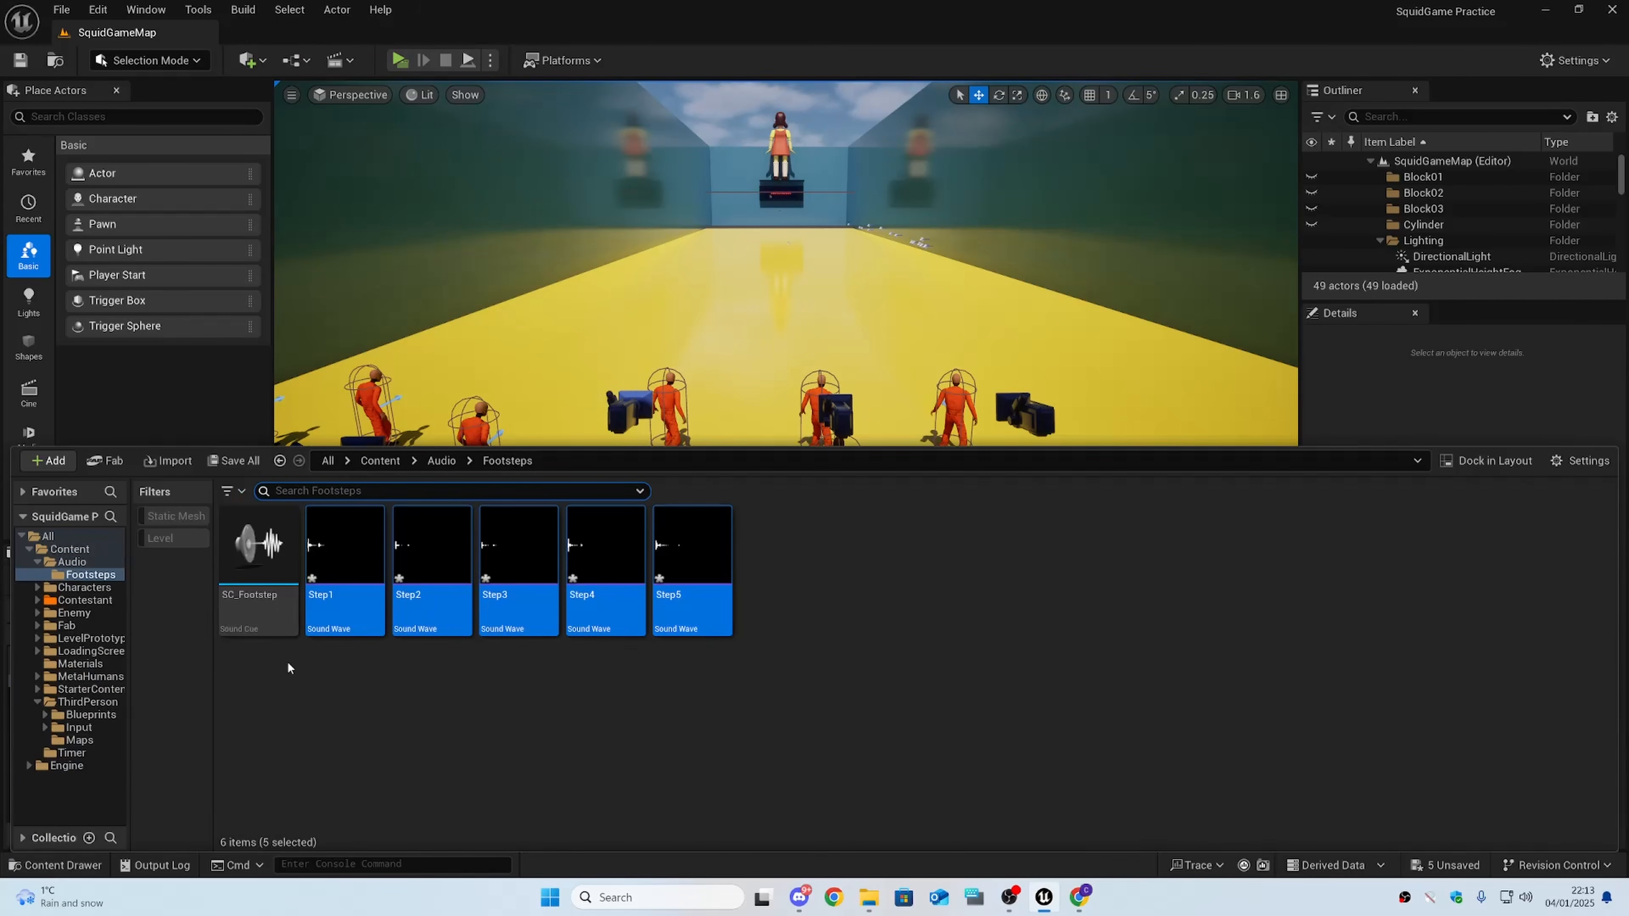
click(89, 716)
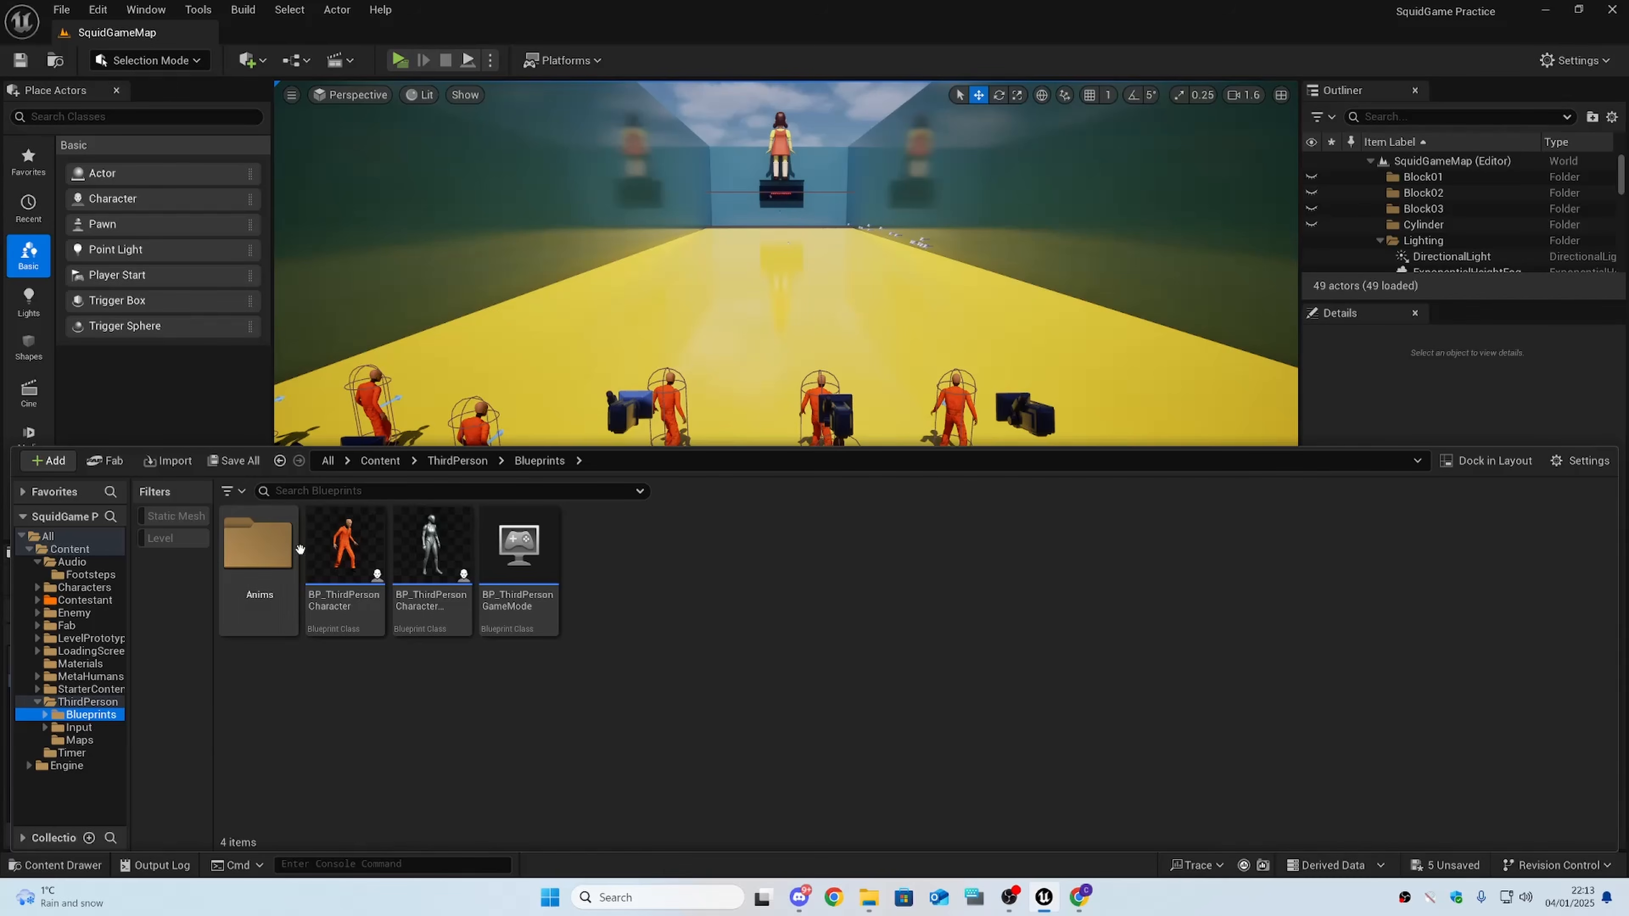
double_click(345, 552)
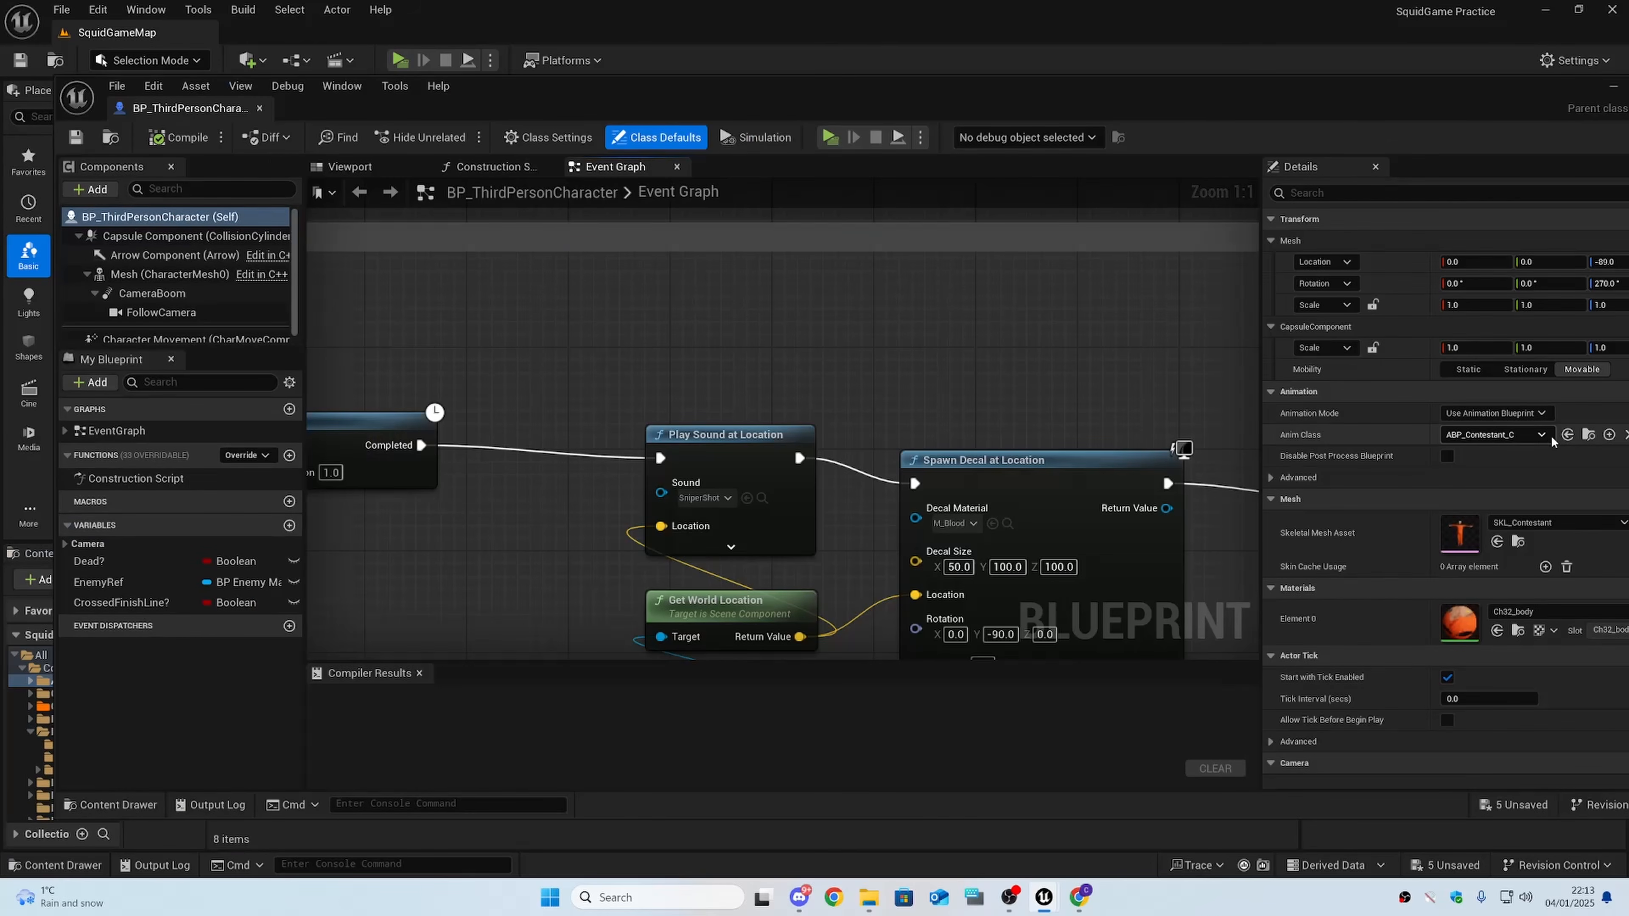
- Locate and open the character's animation blueprint ABP_Contestant, and dock the BP_ThirdPersonCharacter editor in the main window
click(1608, 435)
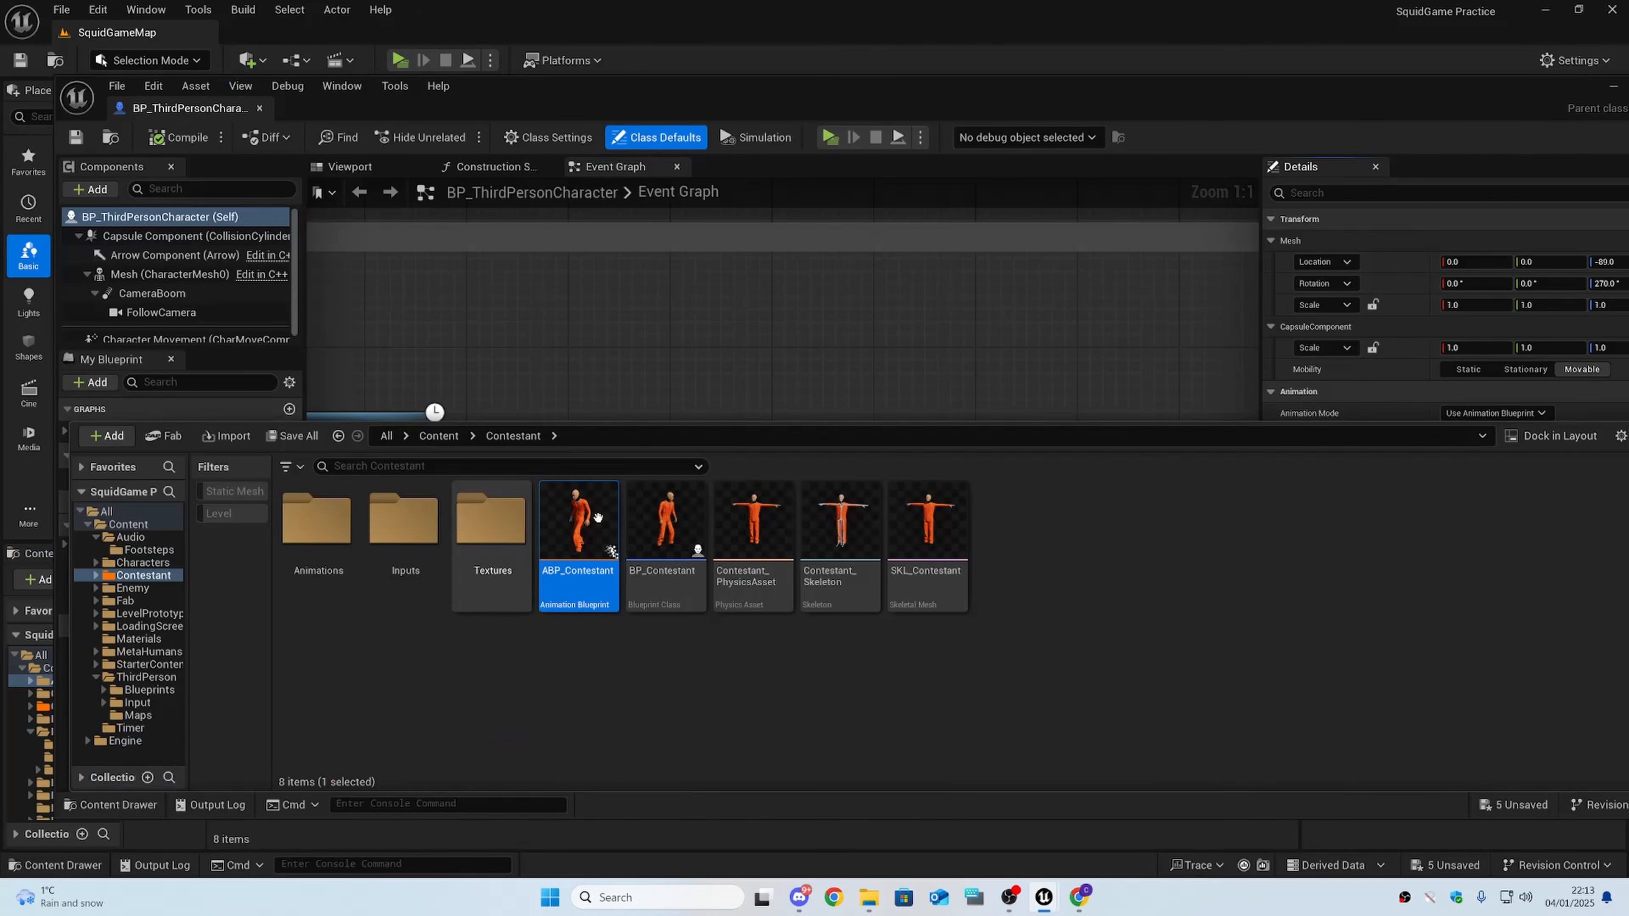
double_click(606, 516)
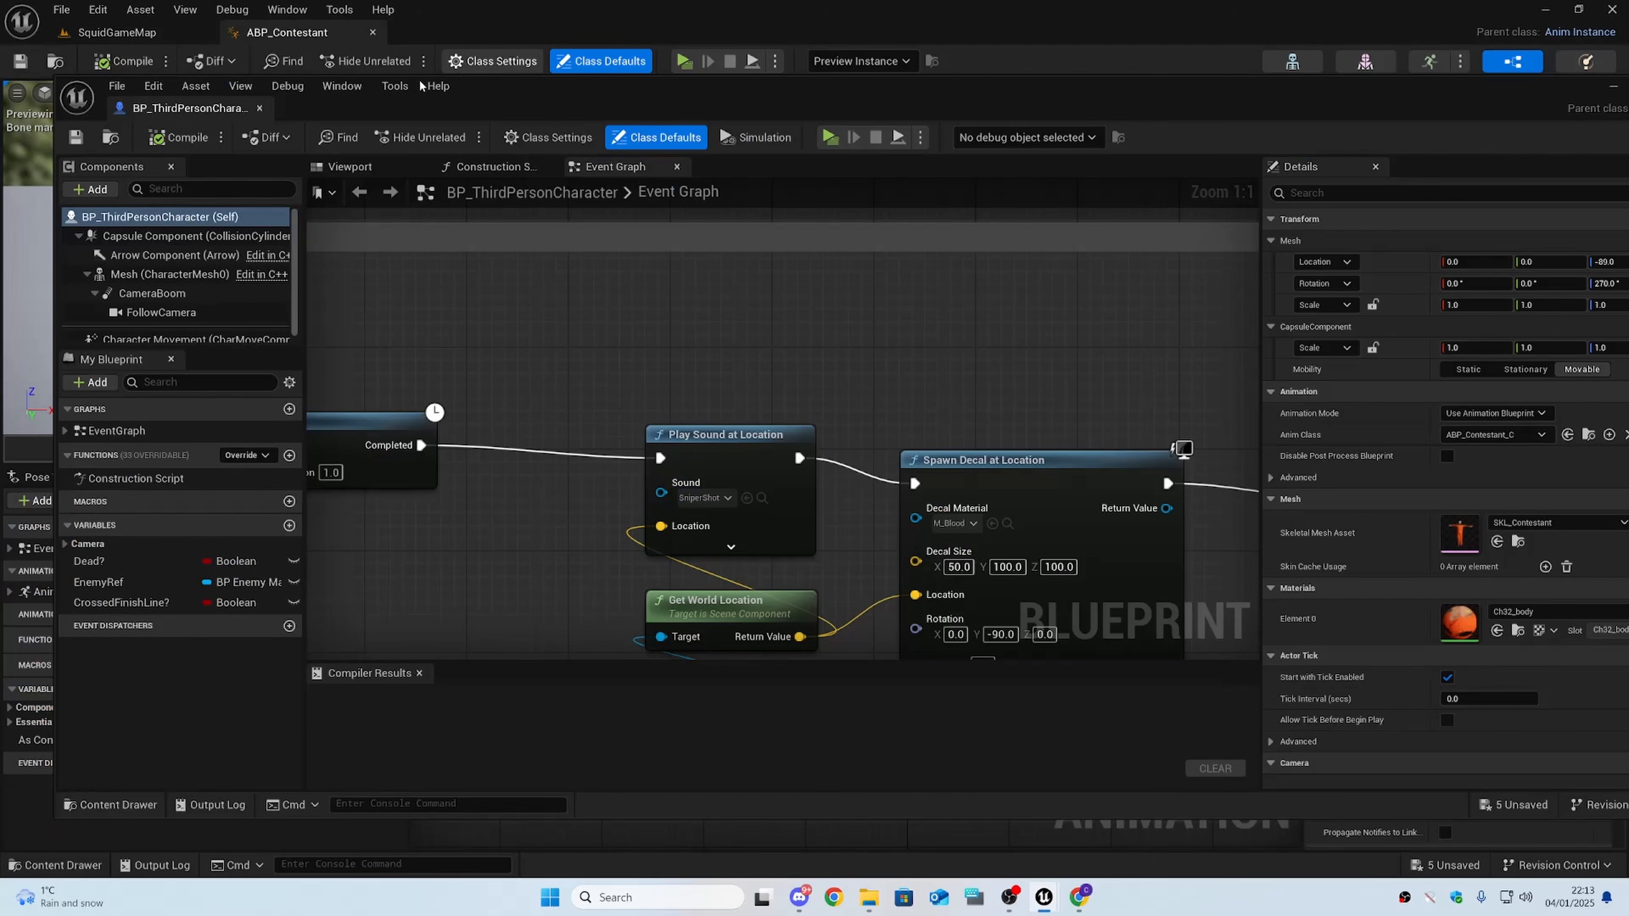
drag(259, 107, 493, 32)
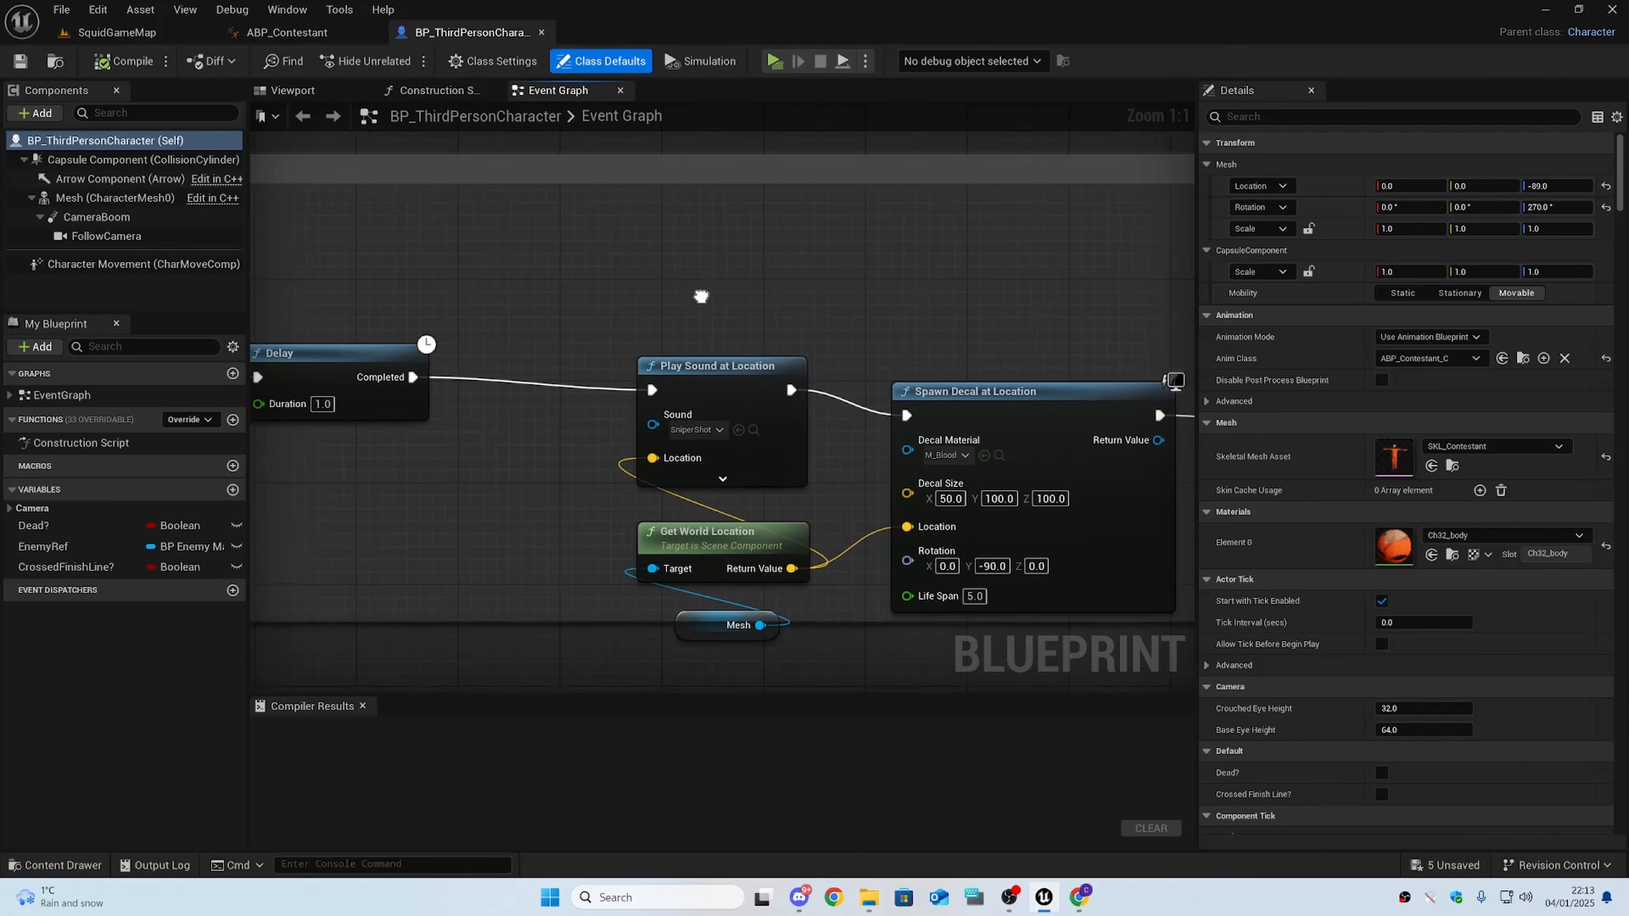
- Switch to the ABP_Contestant animation blueprint and open the BS_MM_WalkRun blend space used in its walk/run state
scroll(840, 283, down, 2)
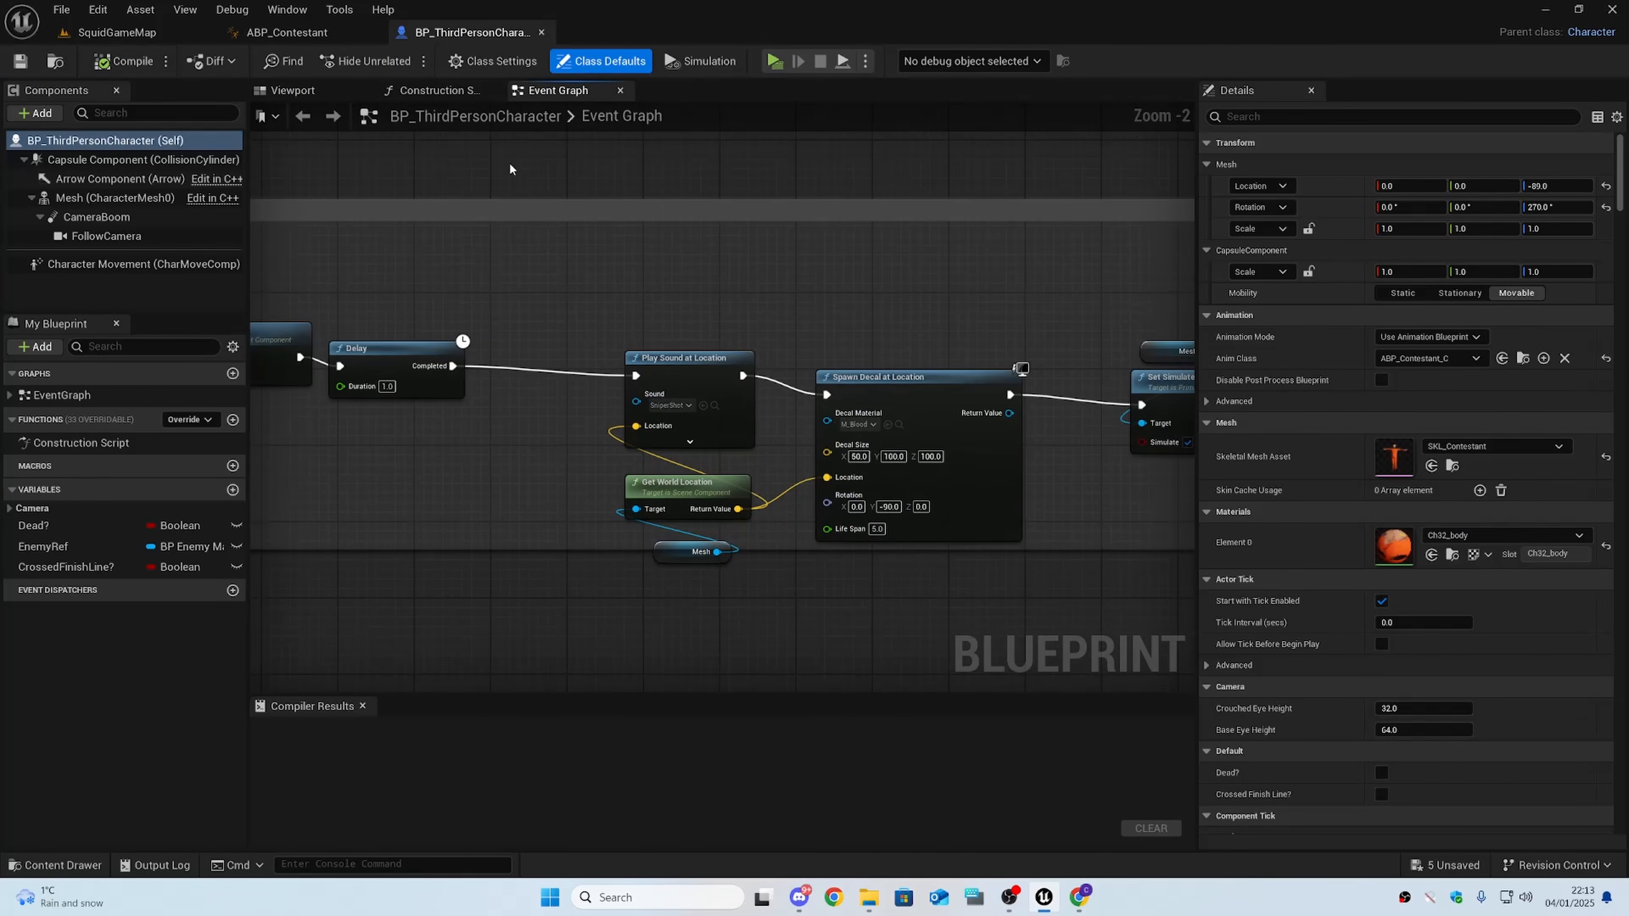
click(305, 38)
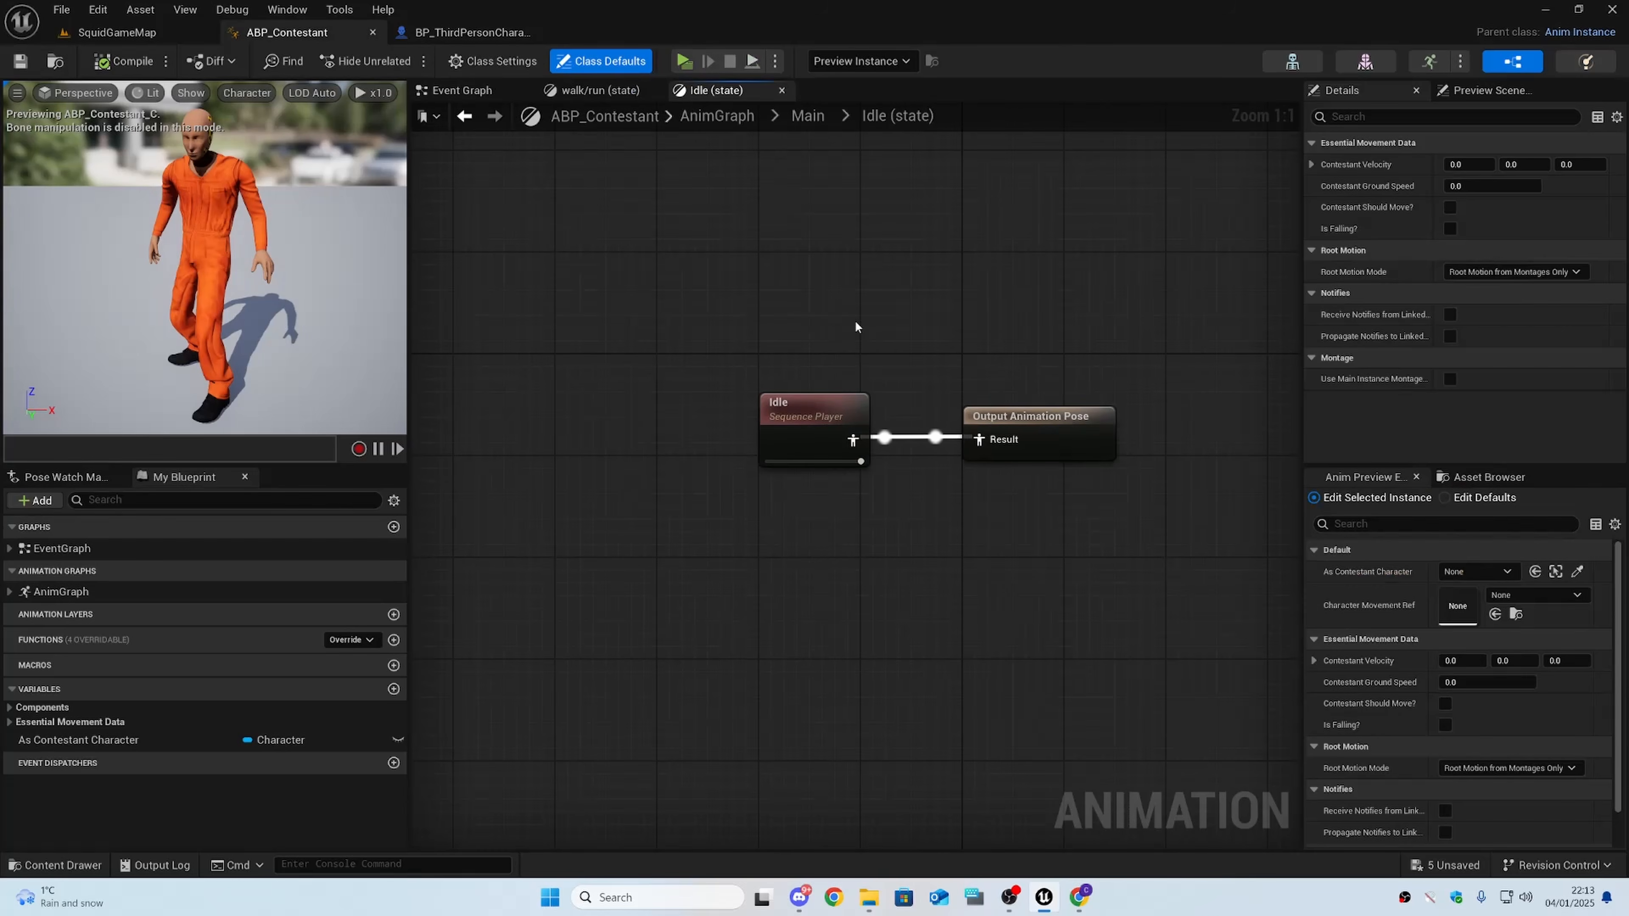
click(806, 119)
double_click(991, 477)
right_drag(986, 477, 1066, 510)
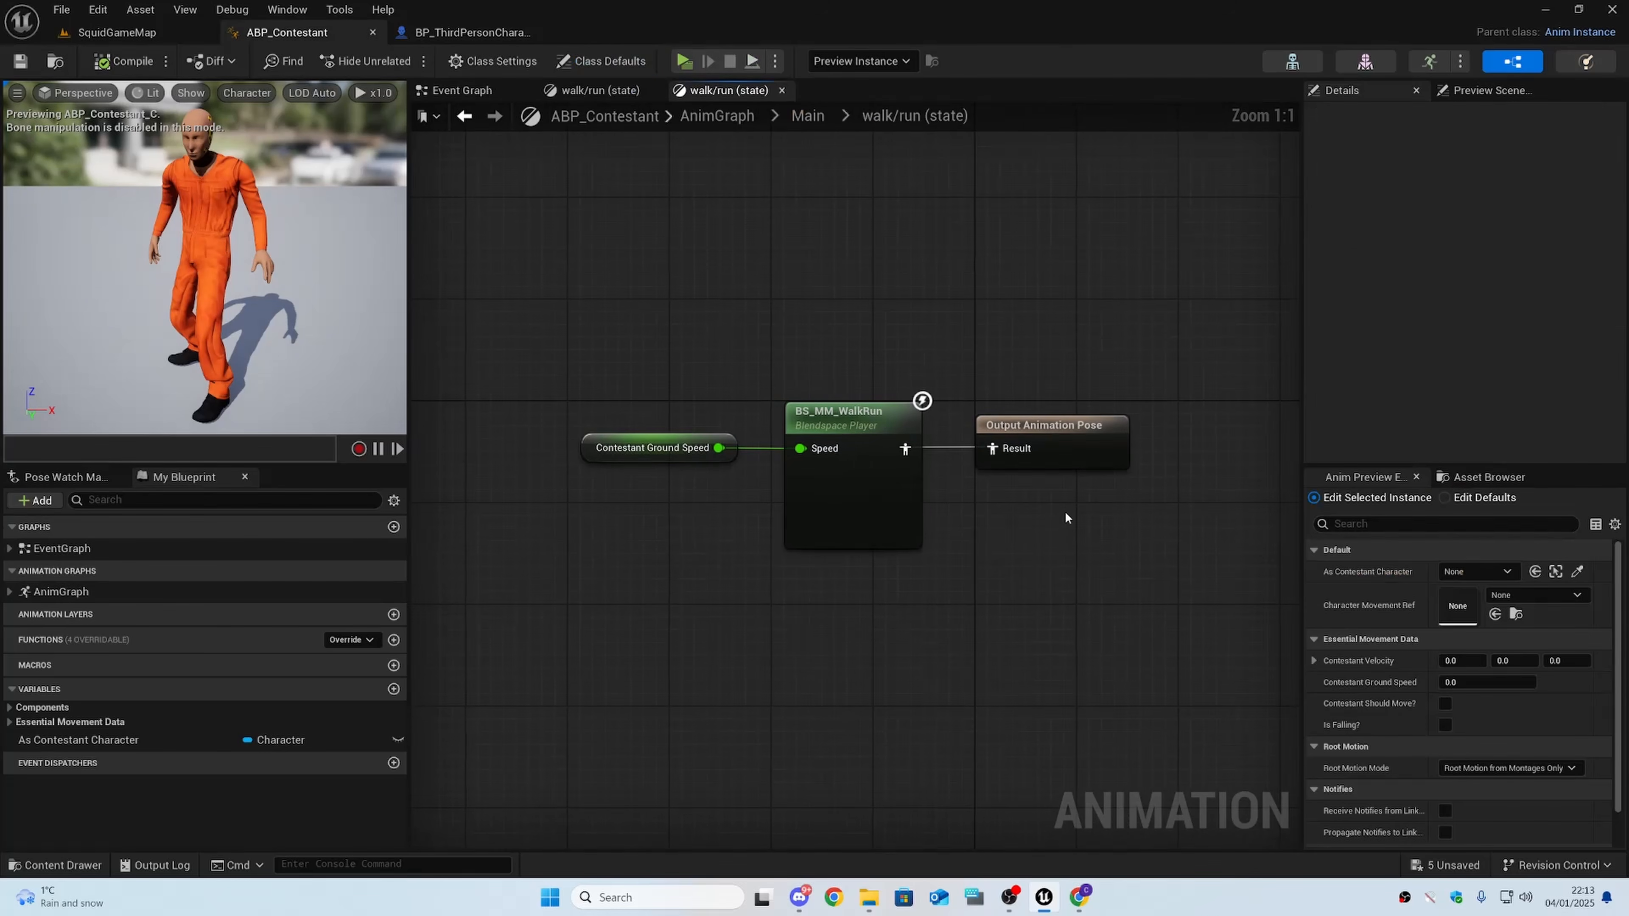
double_click(859, 430)
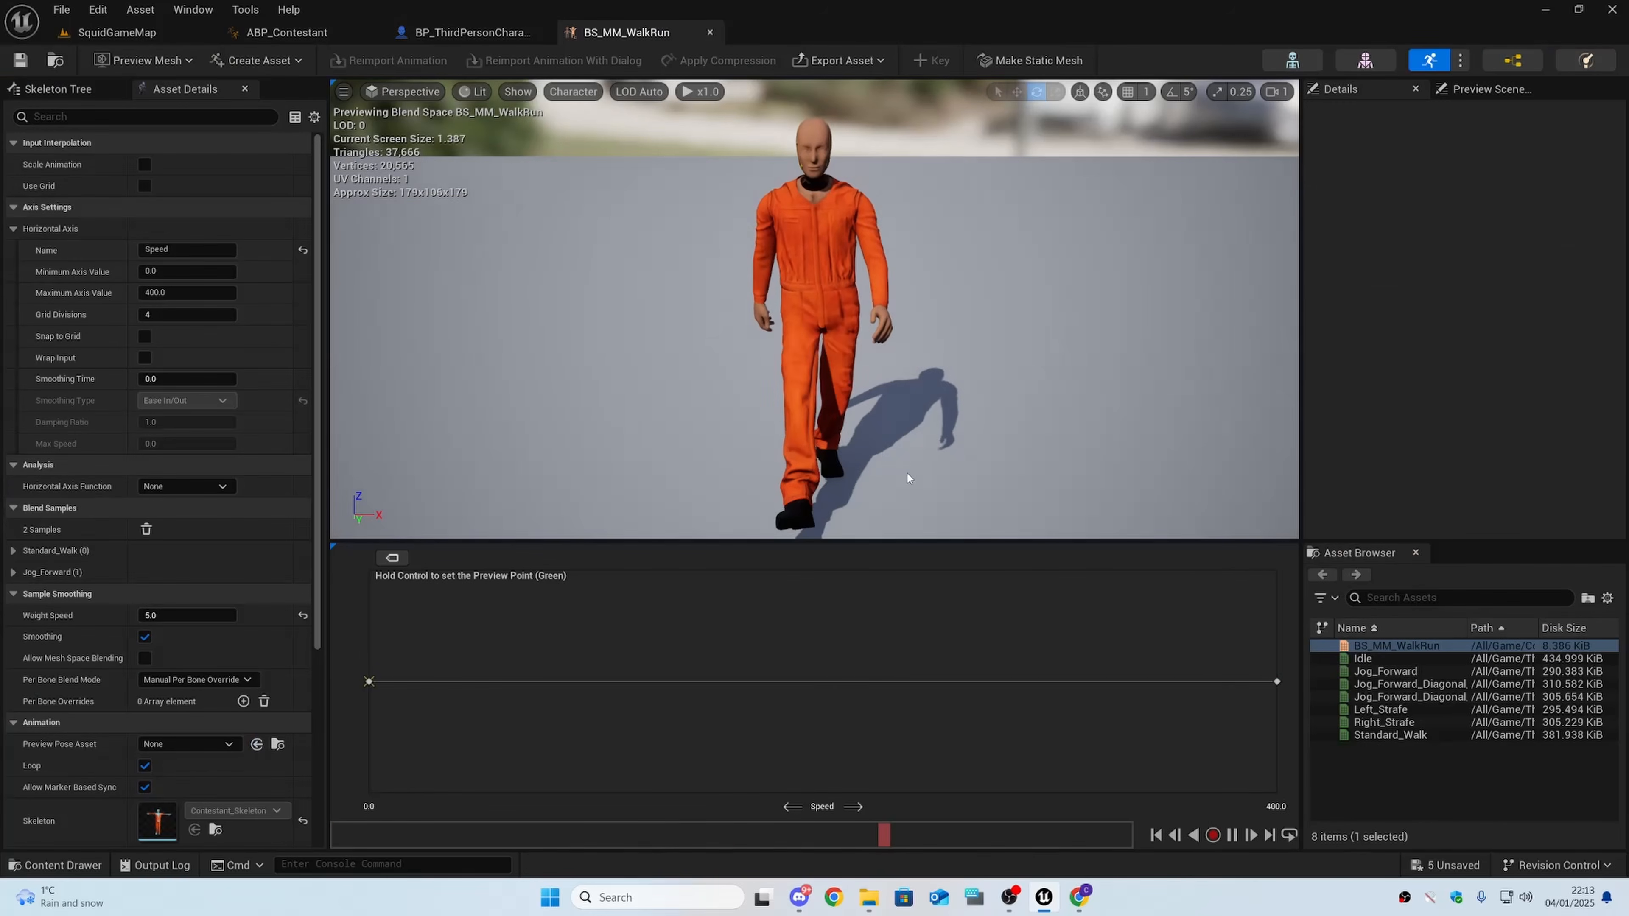
- Open the Jog_Forward animation and position the playhead at the first foot landing, just past frame 6 (0.21 s)
click(1359, 671)
double_click(1358, 671)
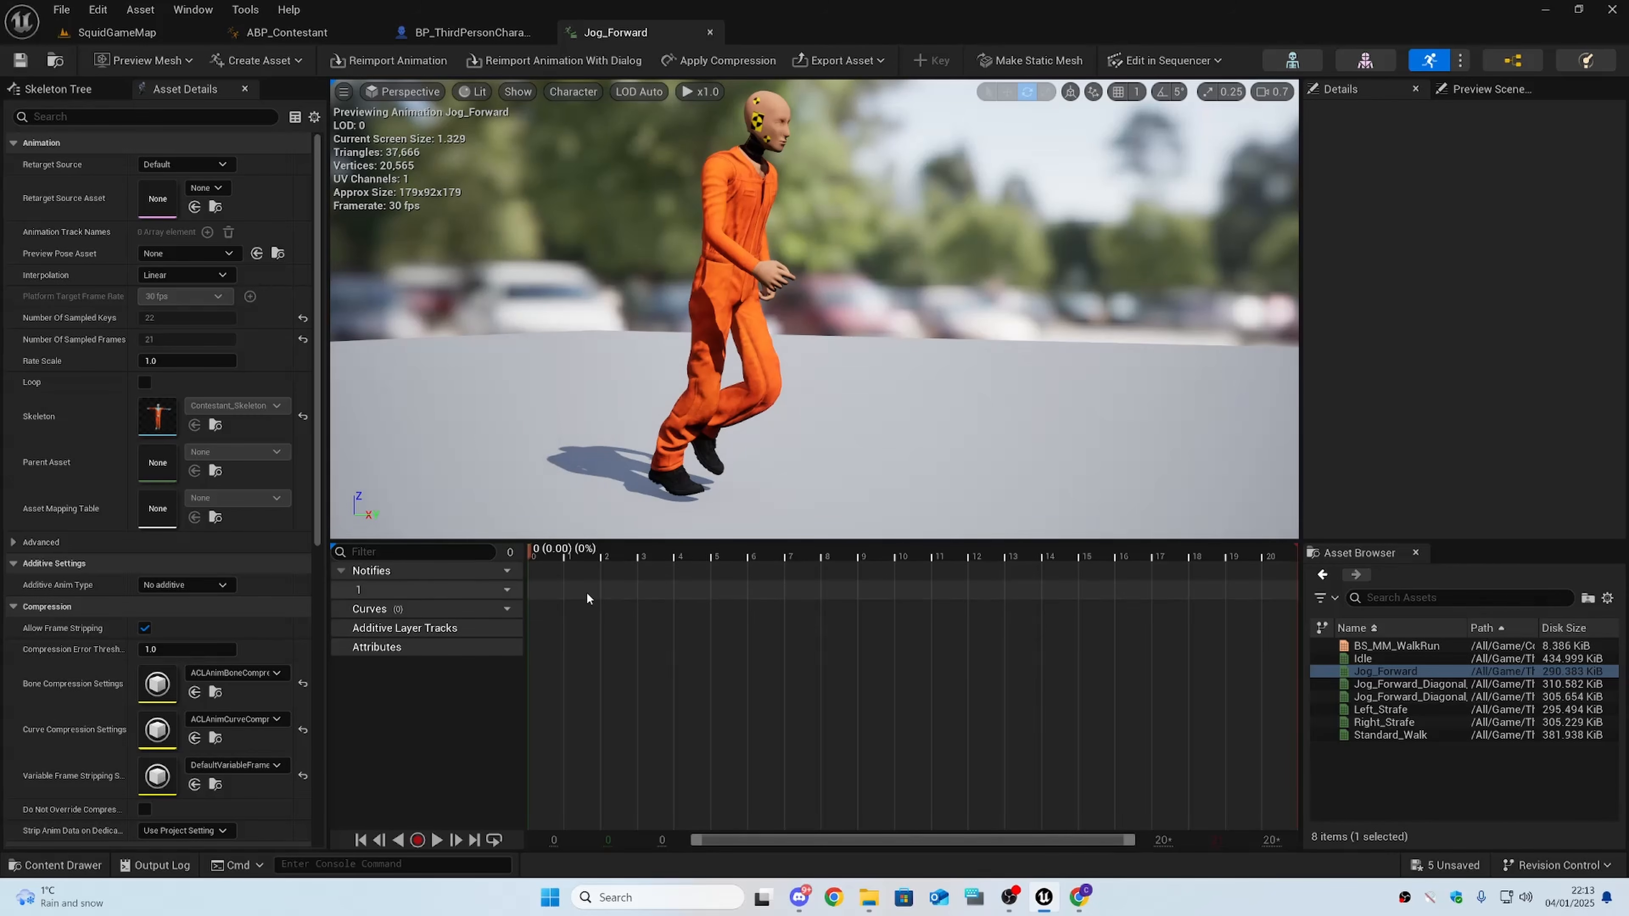
key(space)
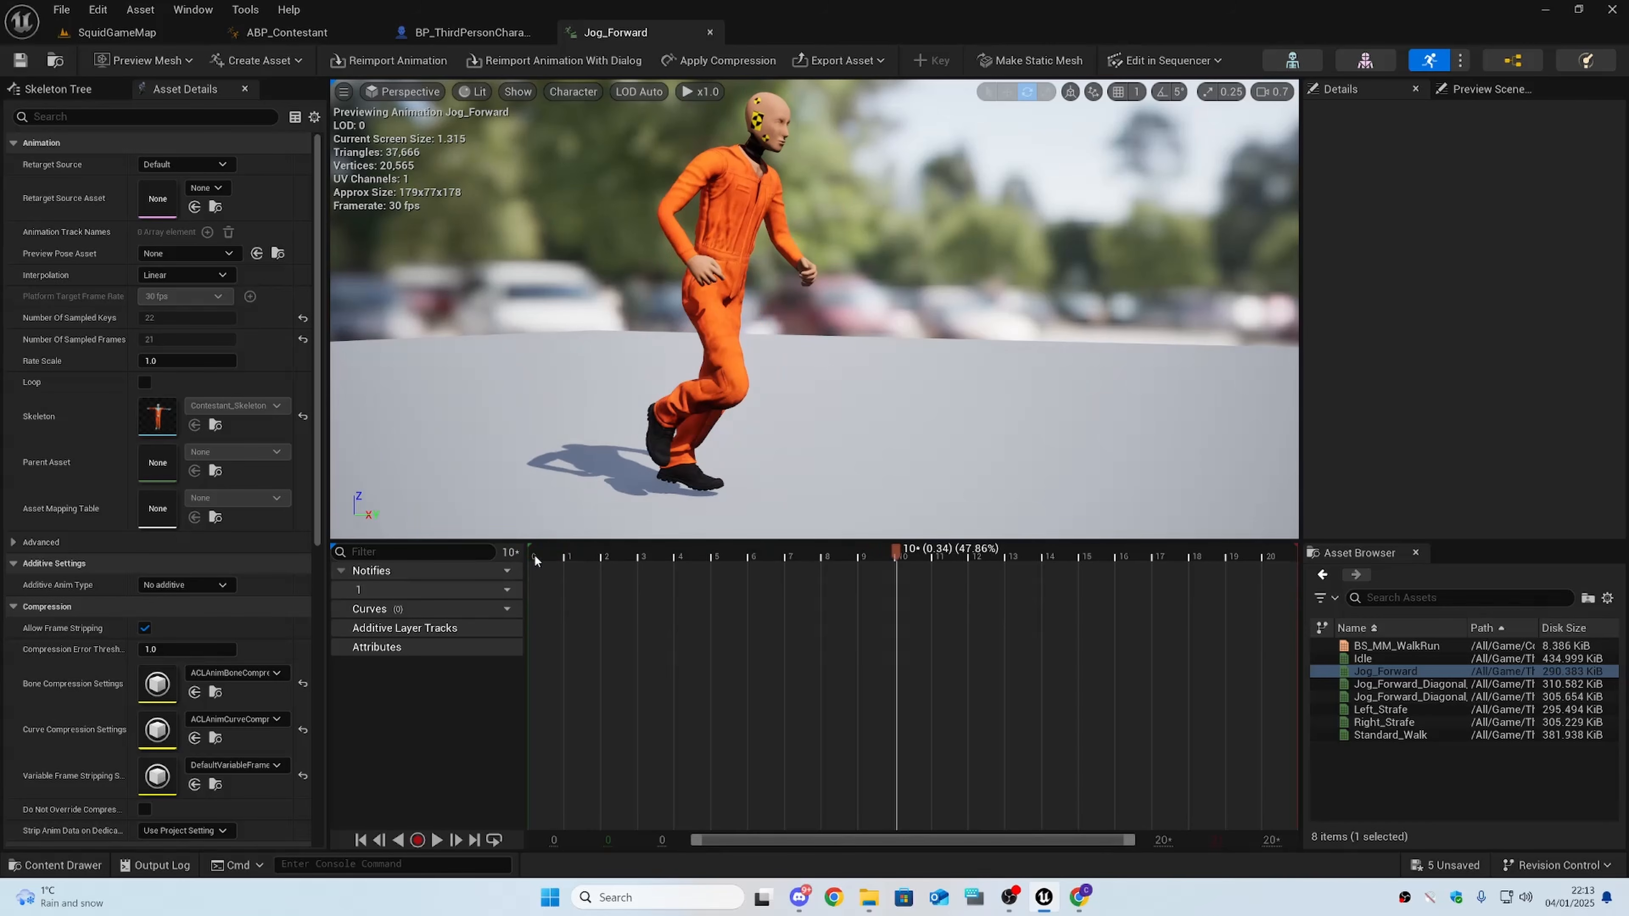
drag(535, 565, 760, 586)
right_click(759, 572)
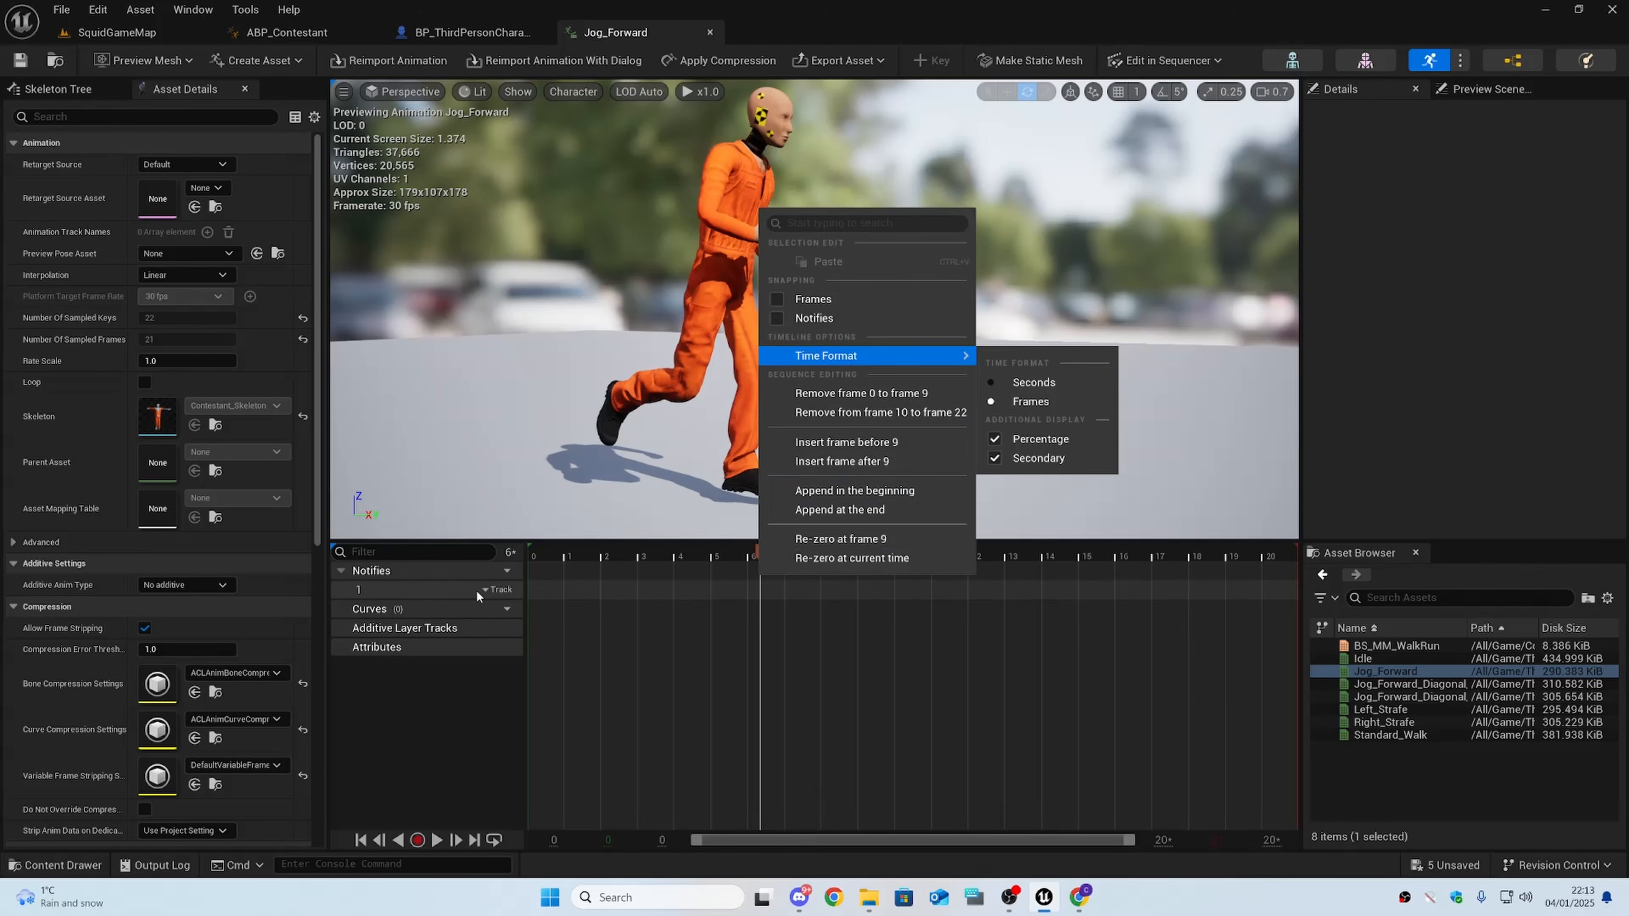
- Insert a new notify track named Footstep in the Jog_Forward animation
click(494, 588)
click(564, 631)
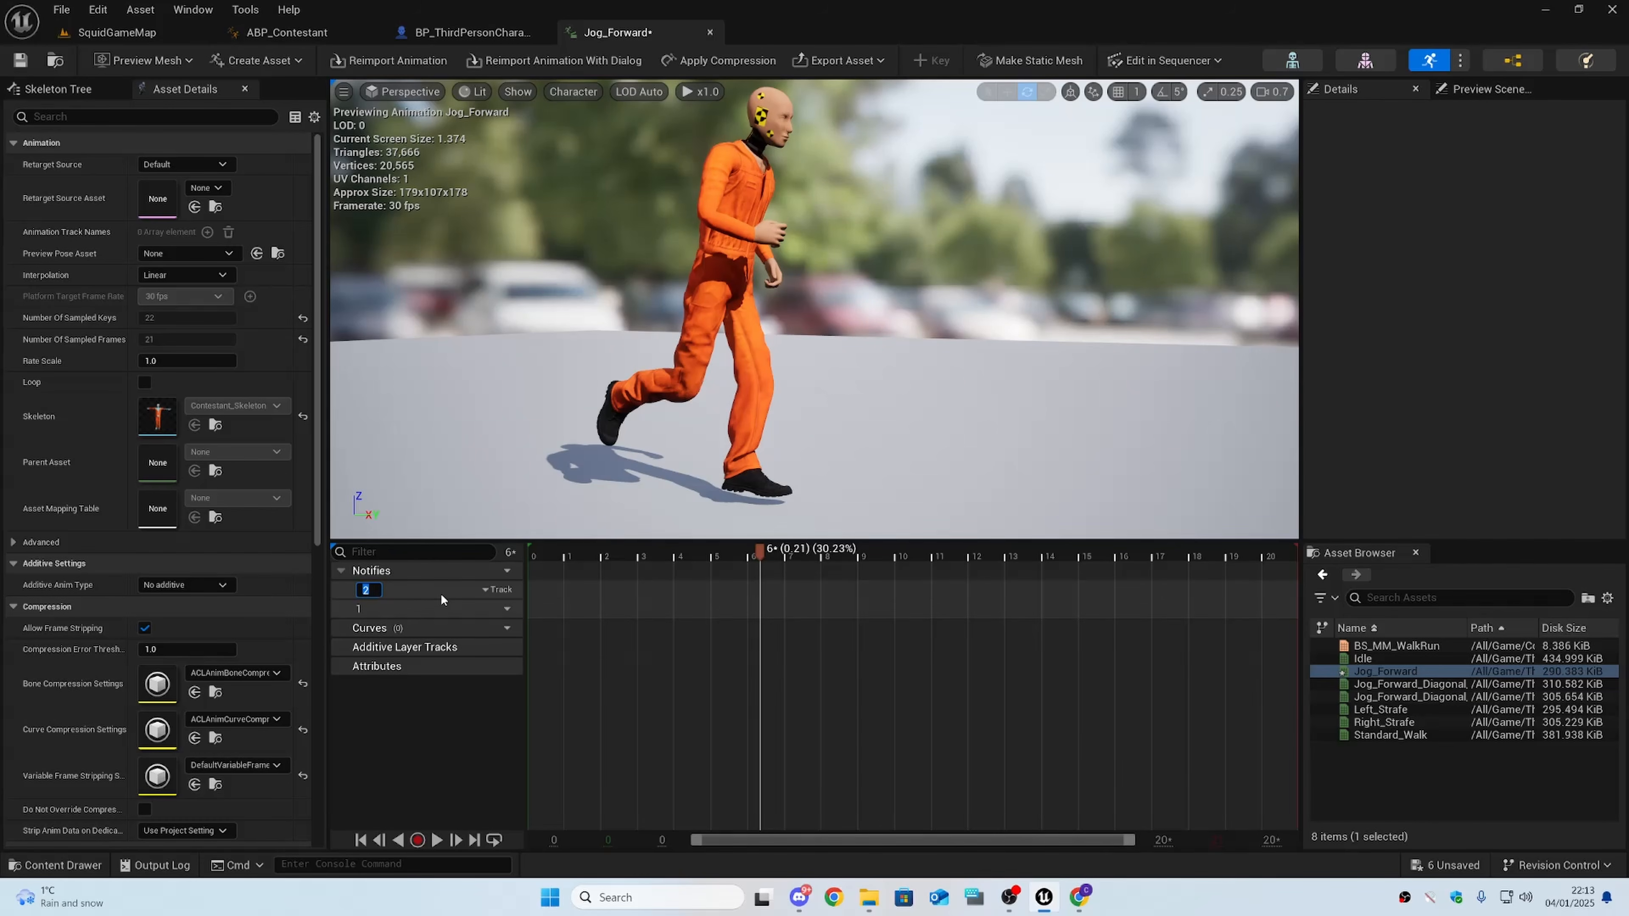
text(fPPTSTEP)
key(Return)
key(Return)
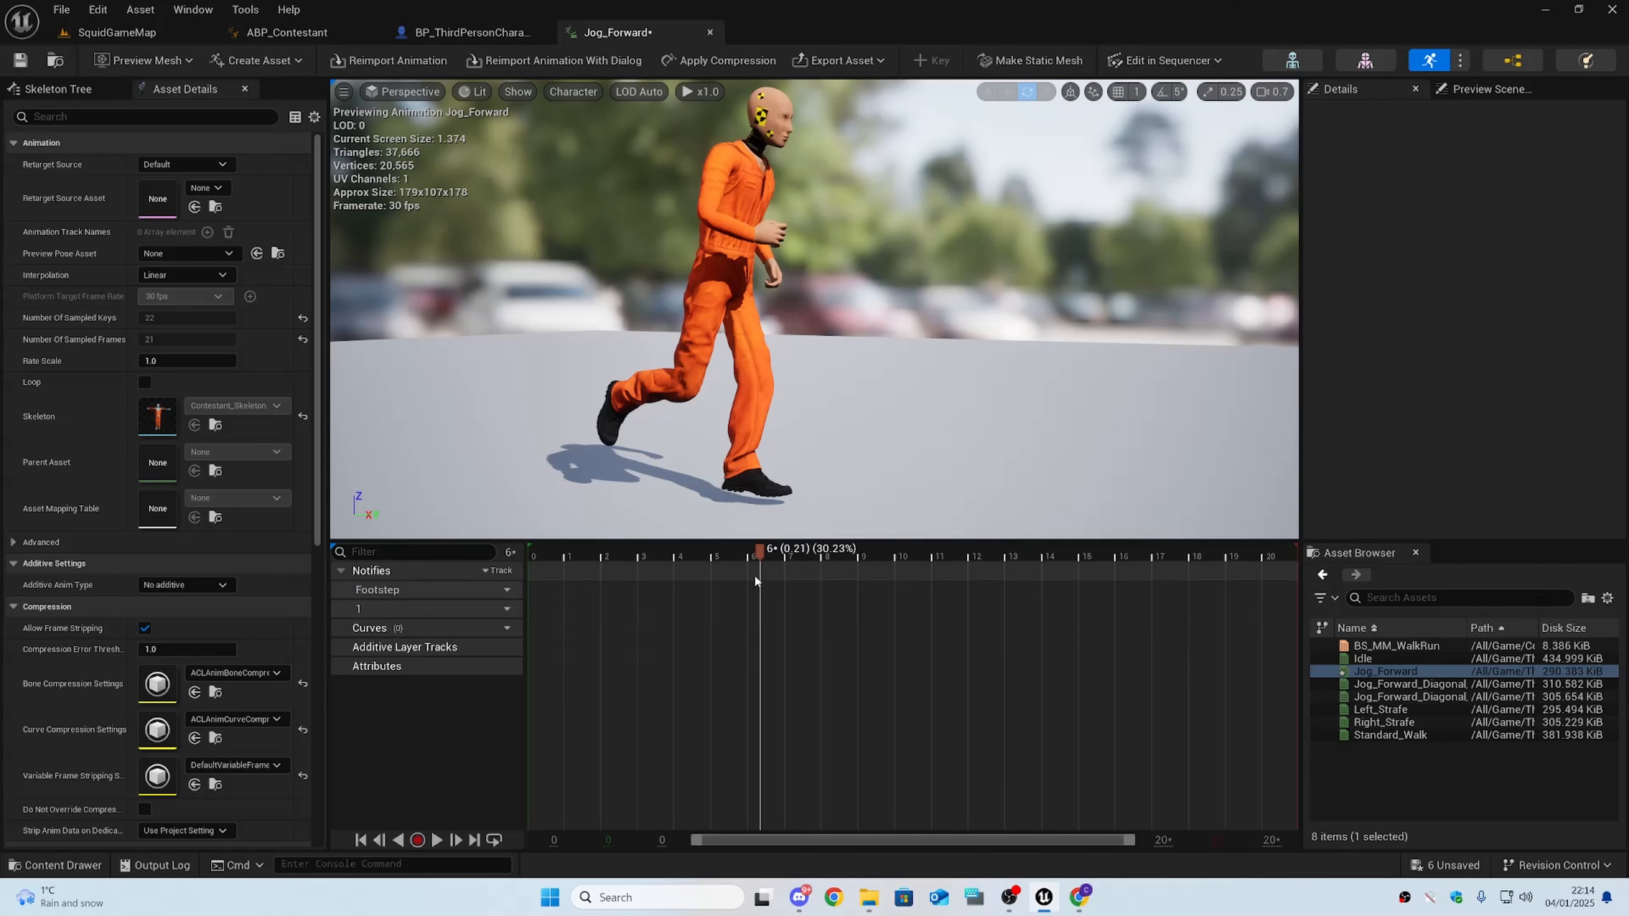
- Add a Play Sound notify to the Footstep track at the current playhead position, about 0.21 s
right_click(758, 589)
mouse_move(805, 624)
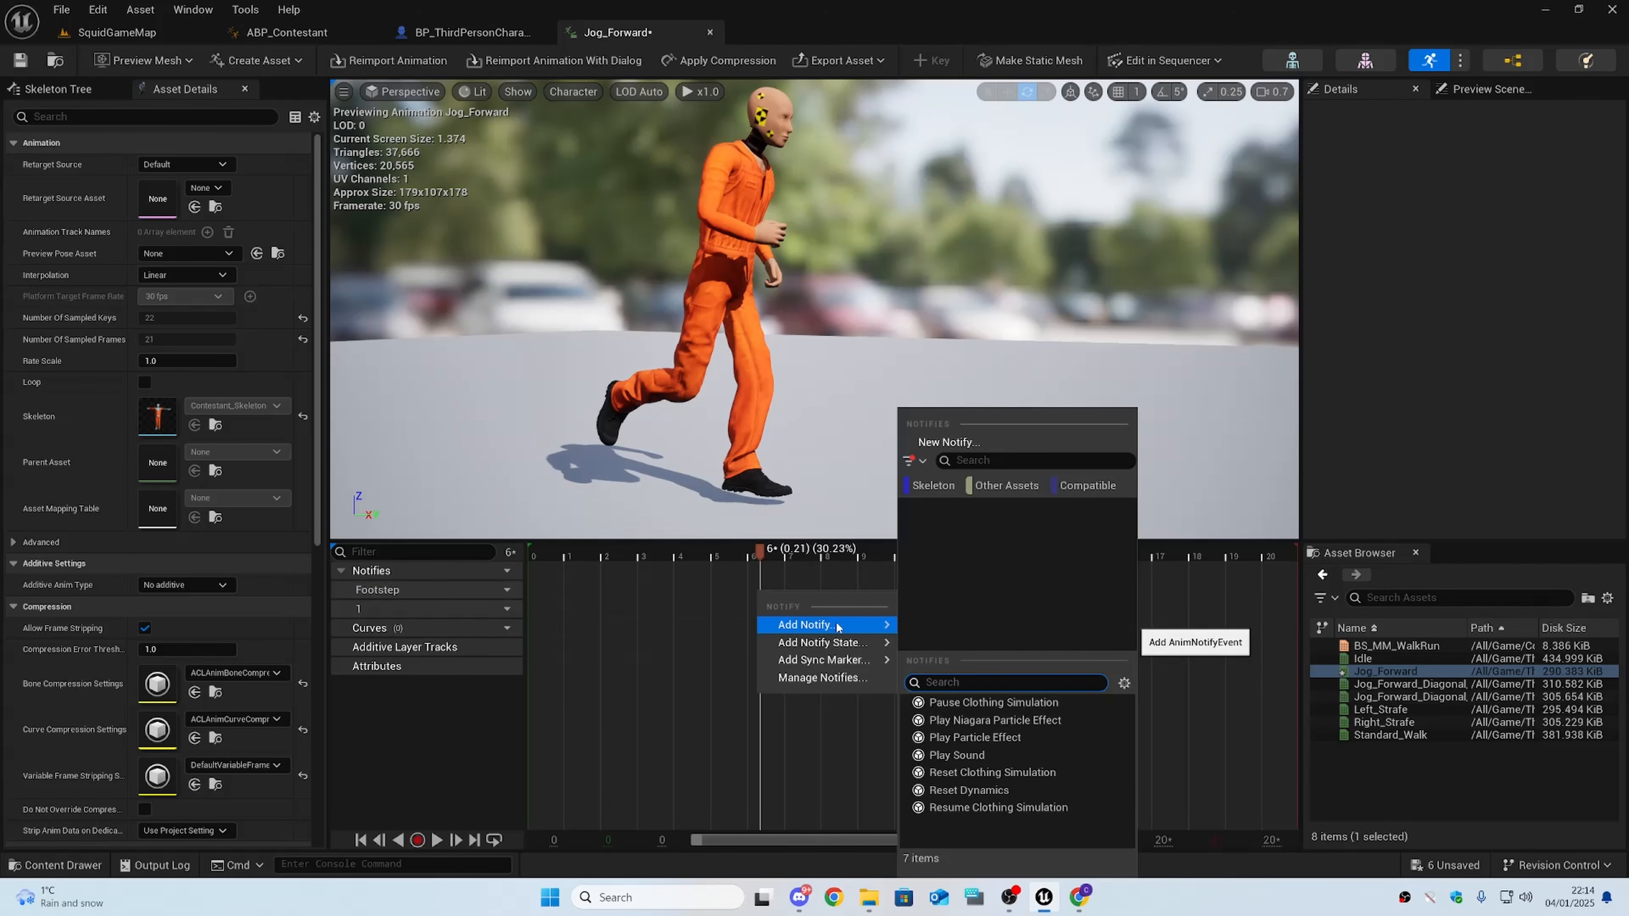
click(957, 755)
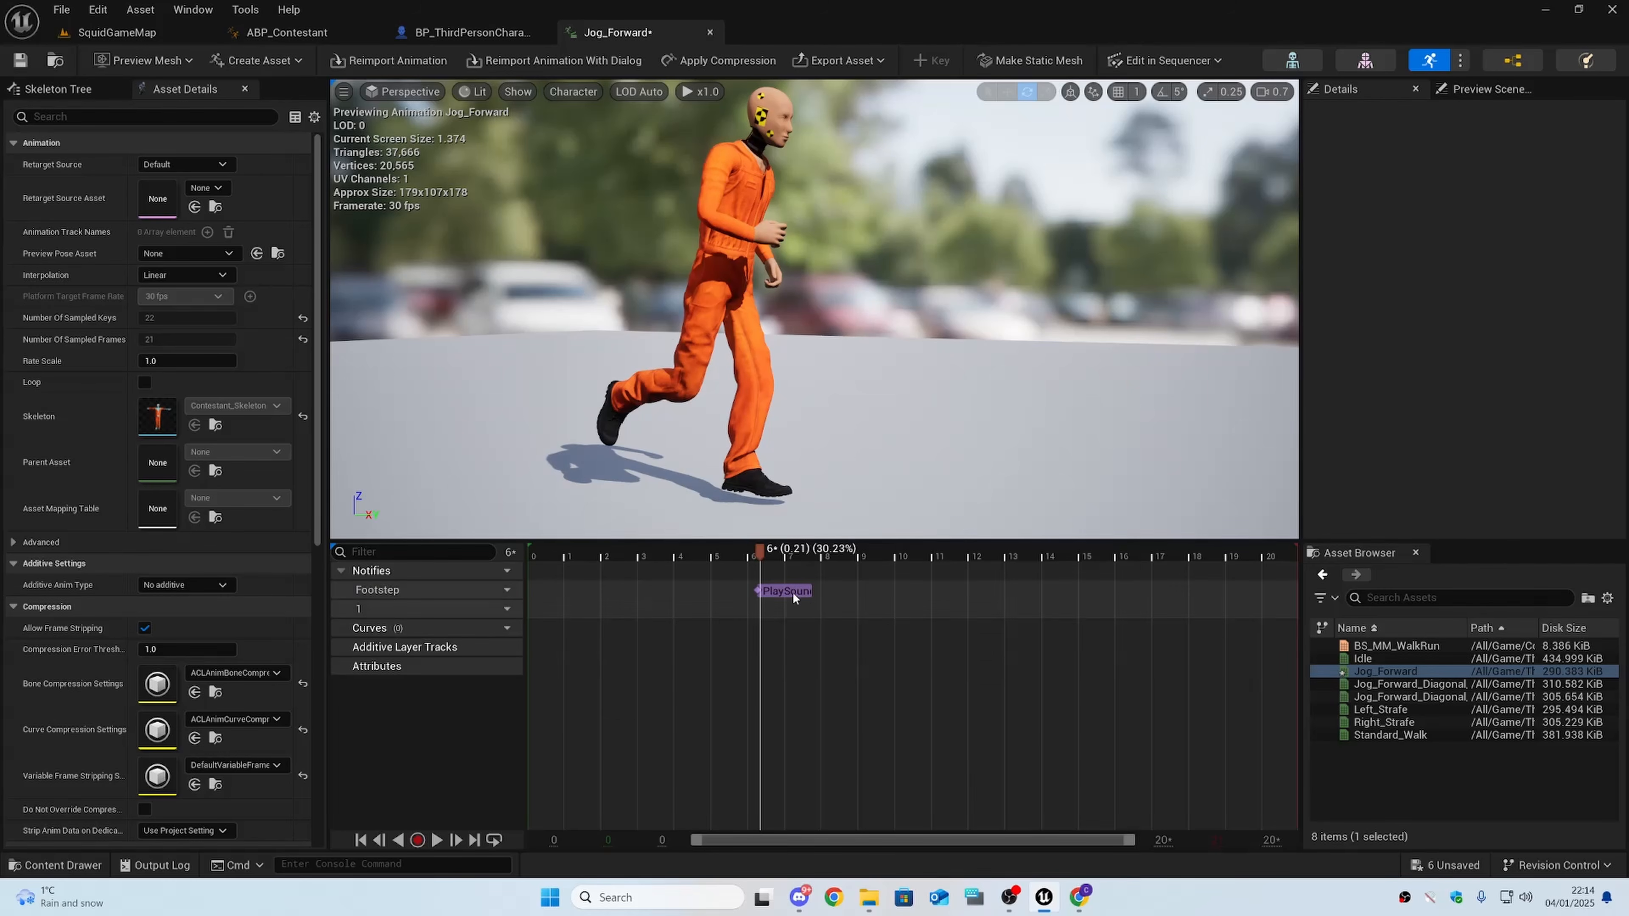
- Add a second Play Sound notify to the Footstep track at the other foot landing, about 0.56 s
drag(761, 560, 1144, 583)
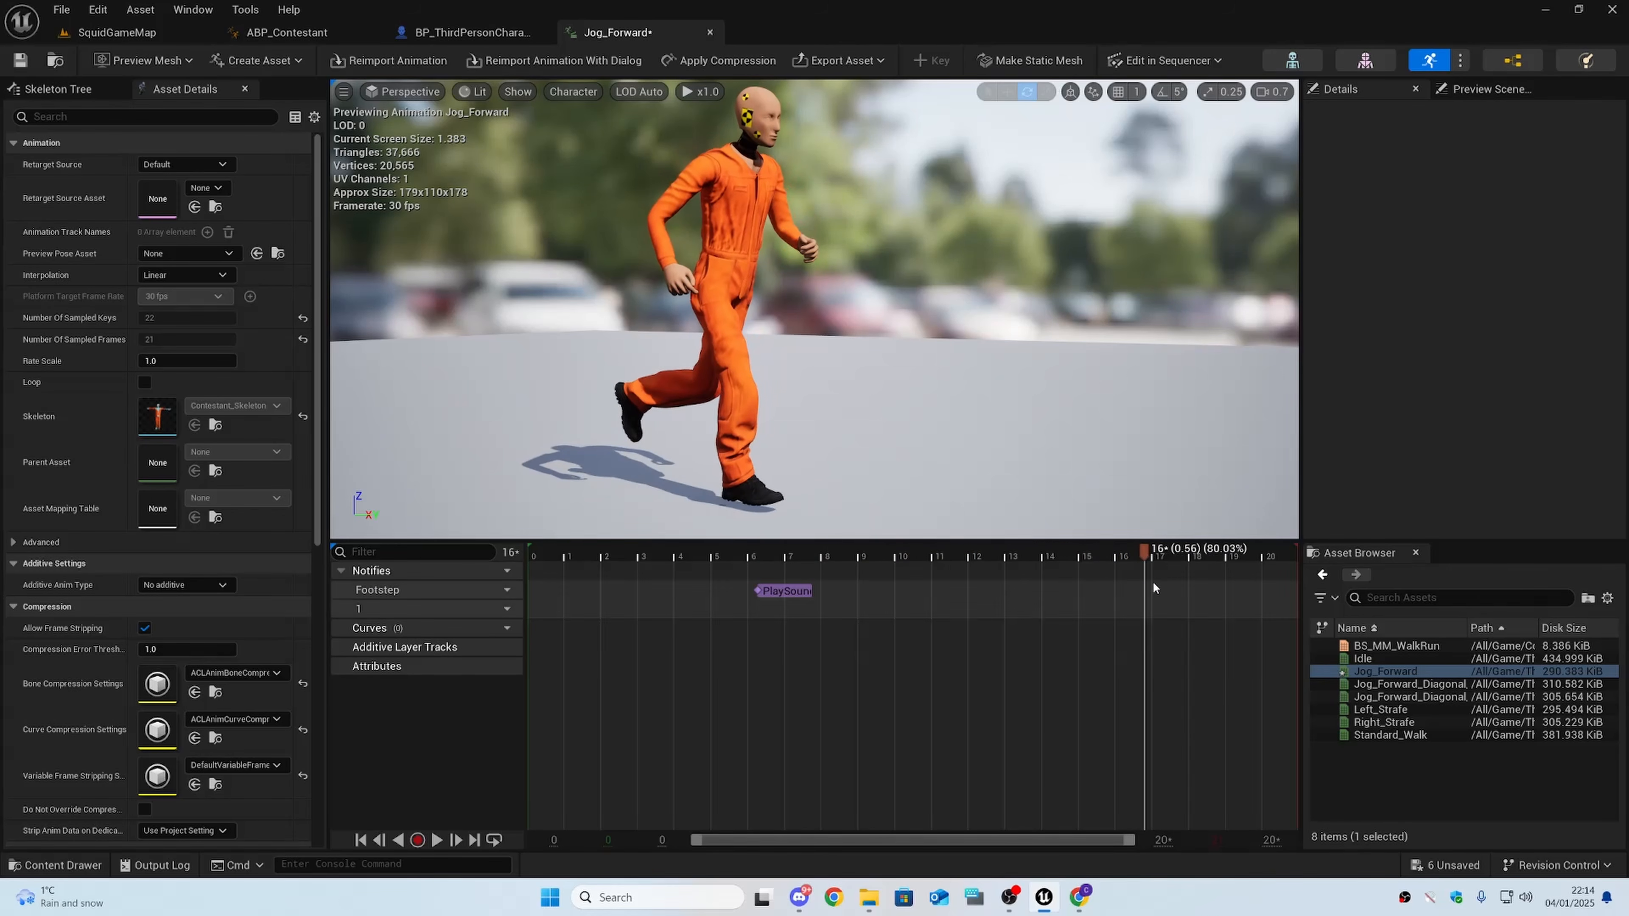
right_click(1145, 589)
mouse_move(1211, 625)
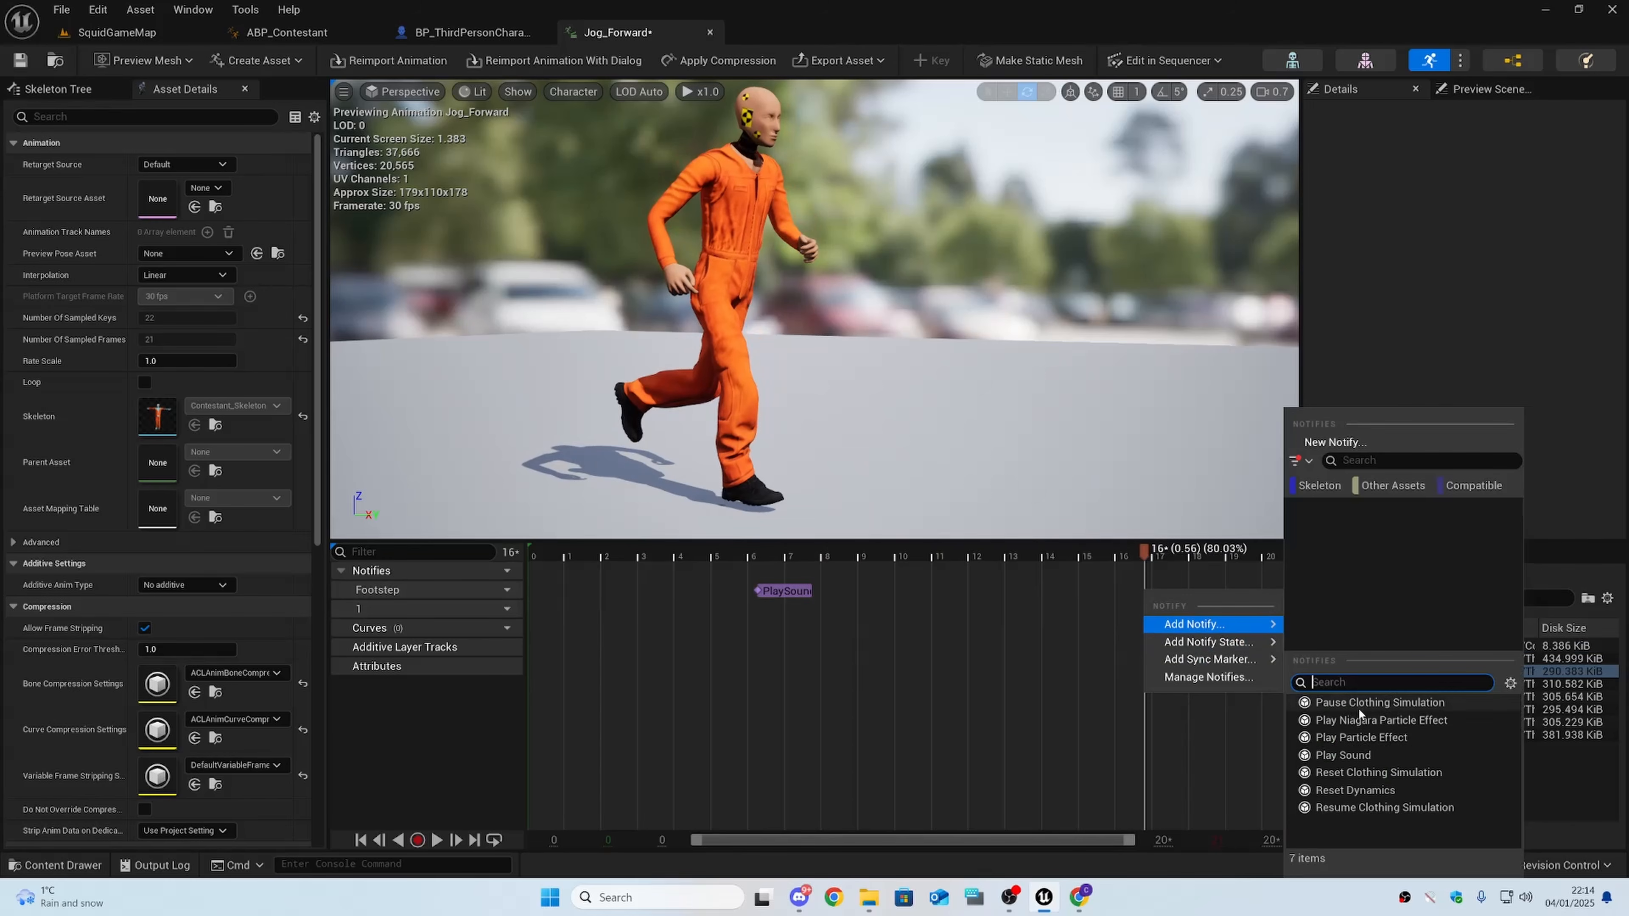
click(1344, 755)
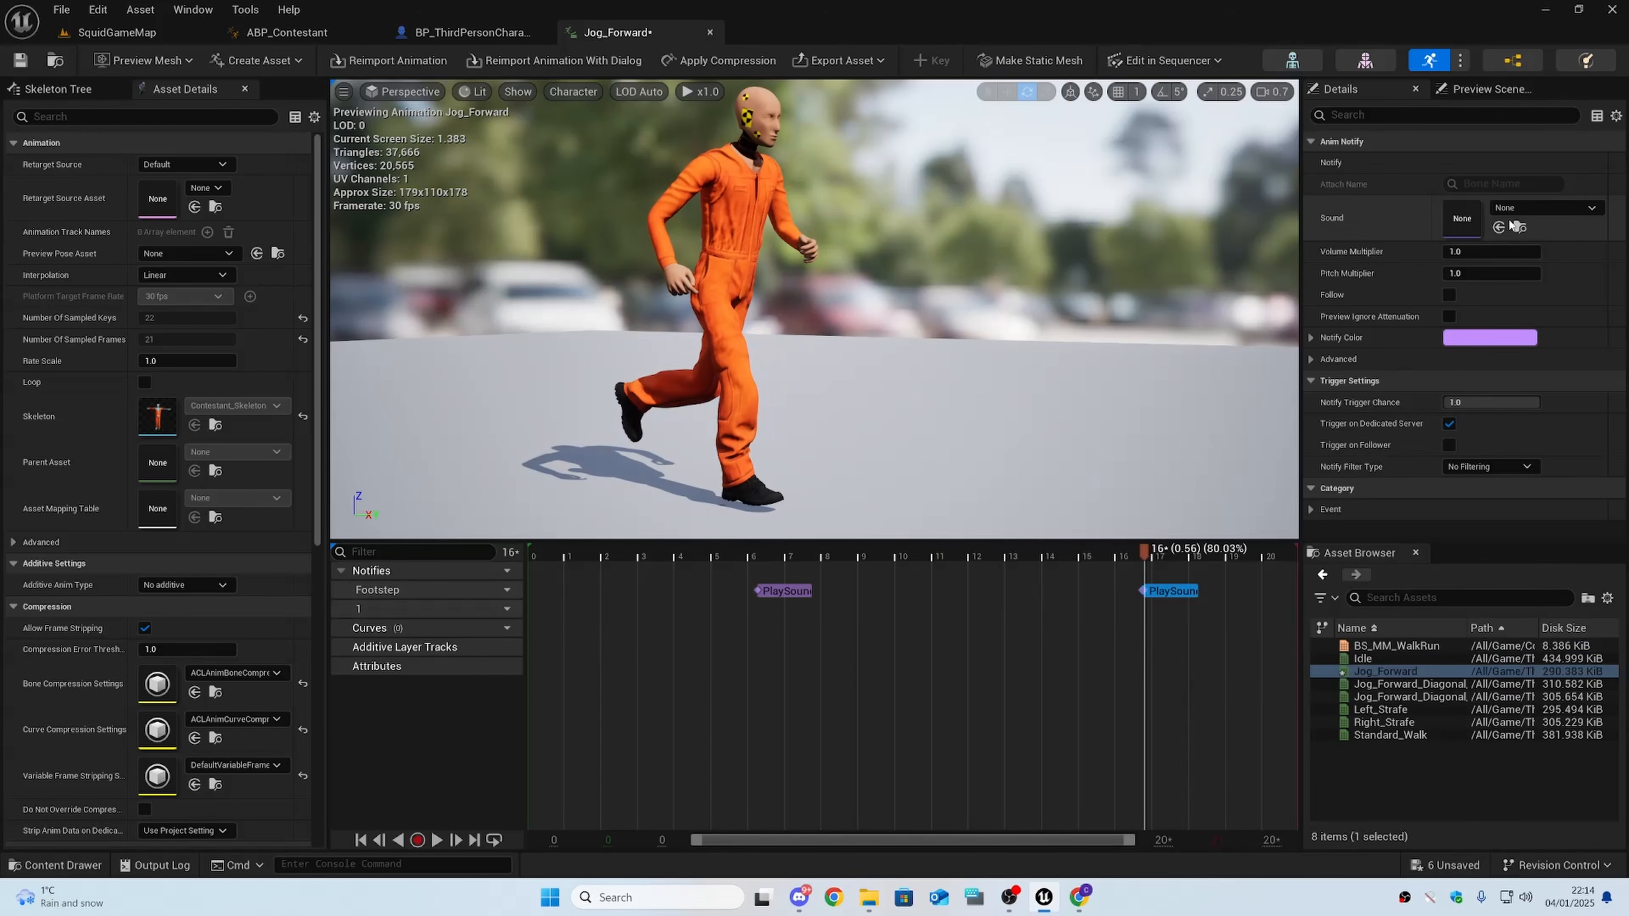
- Assign the SC_Footstep sound cue to both Play Sound notifies on the Footstep track
click(1528, 208)
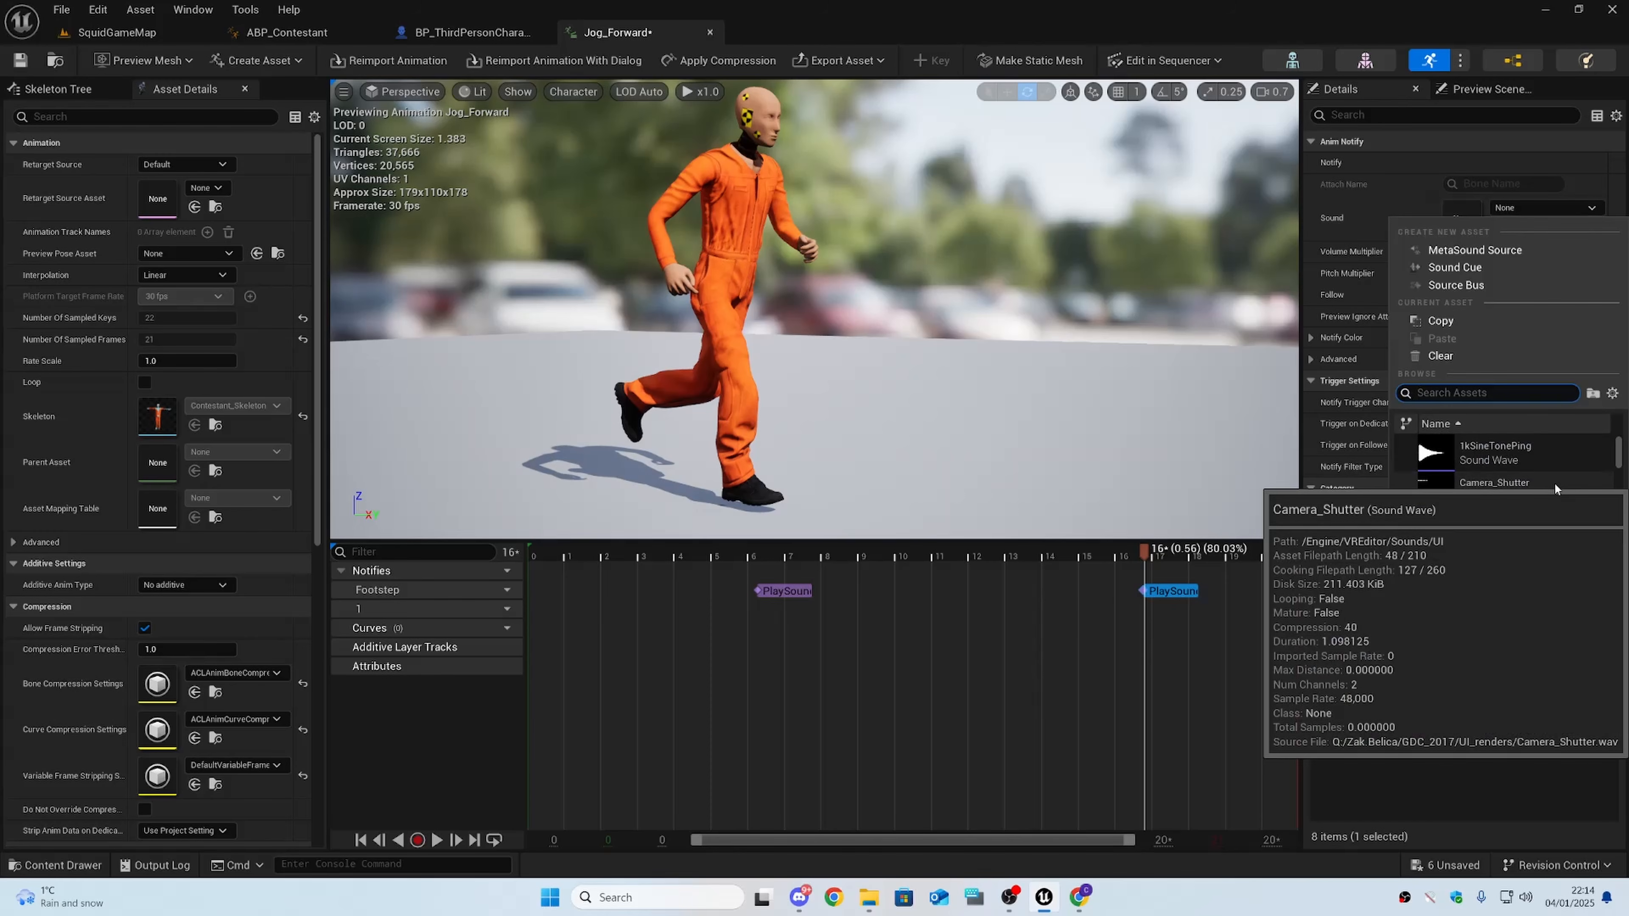
text(sc)
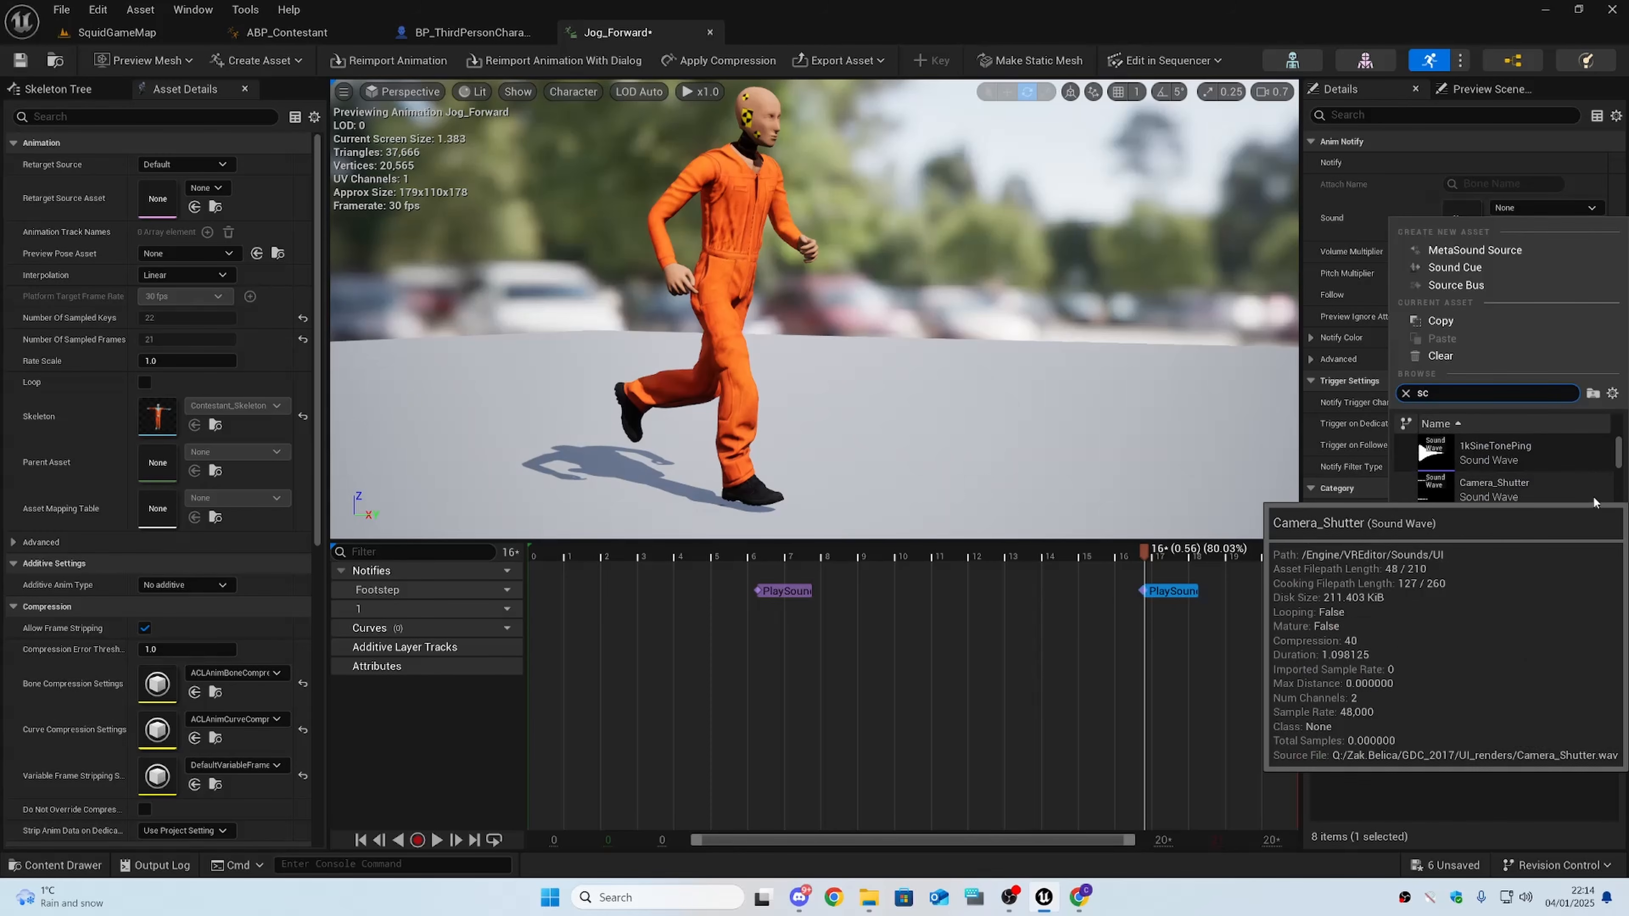
text(_)
click(1535, 442)
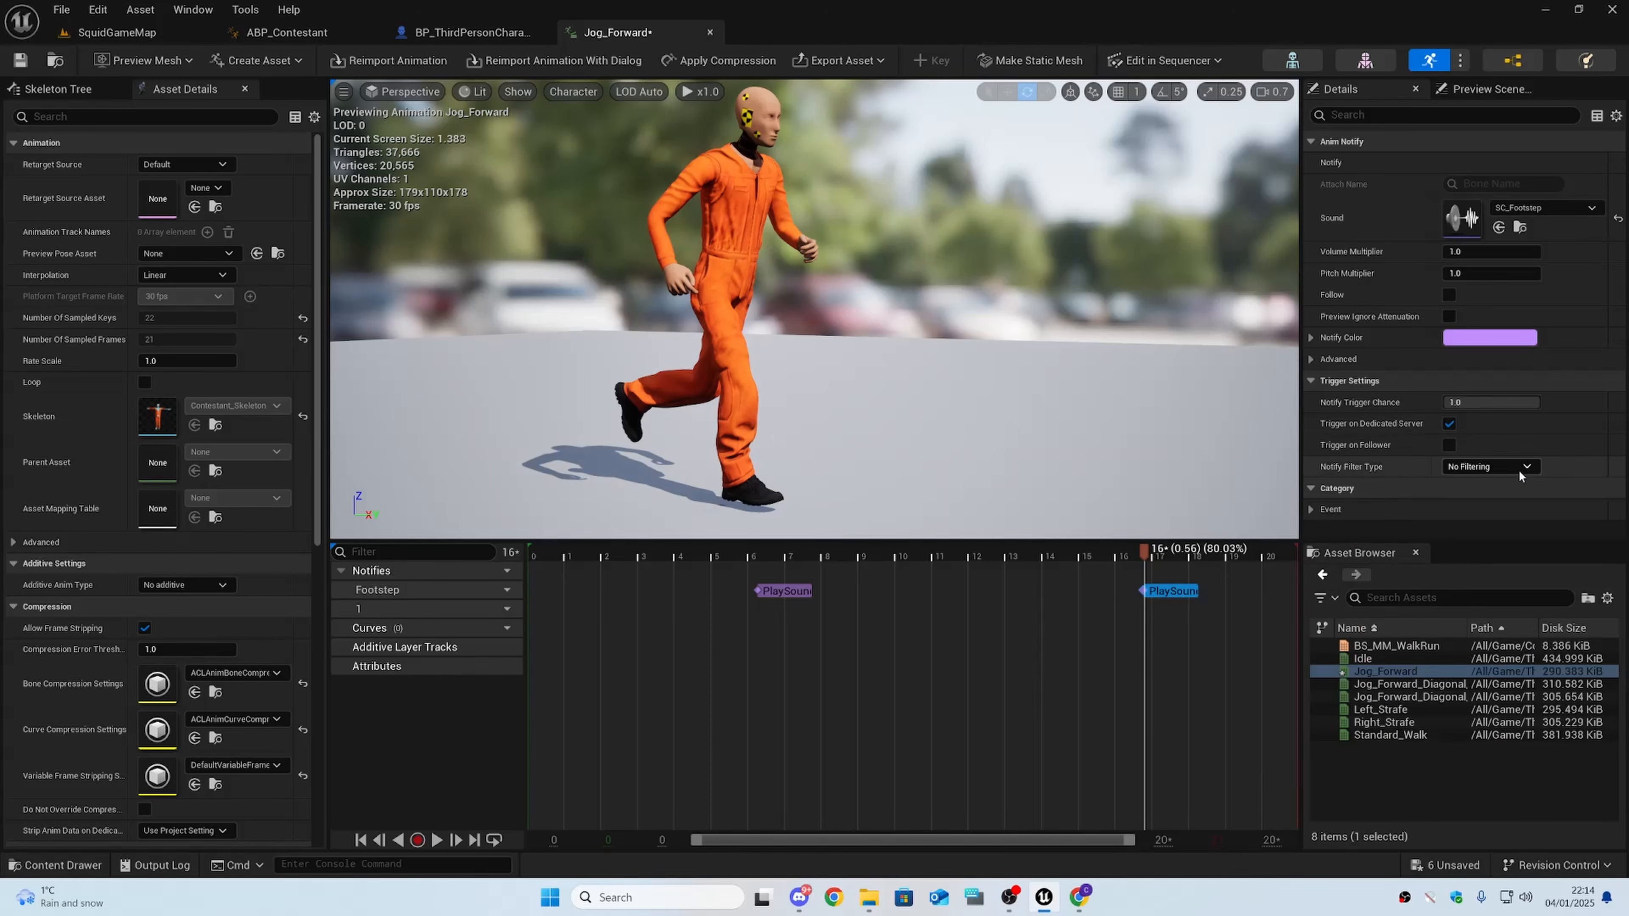
click(1520, 227)
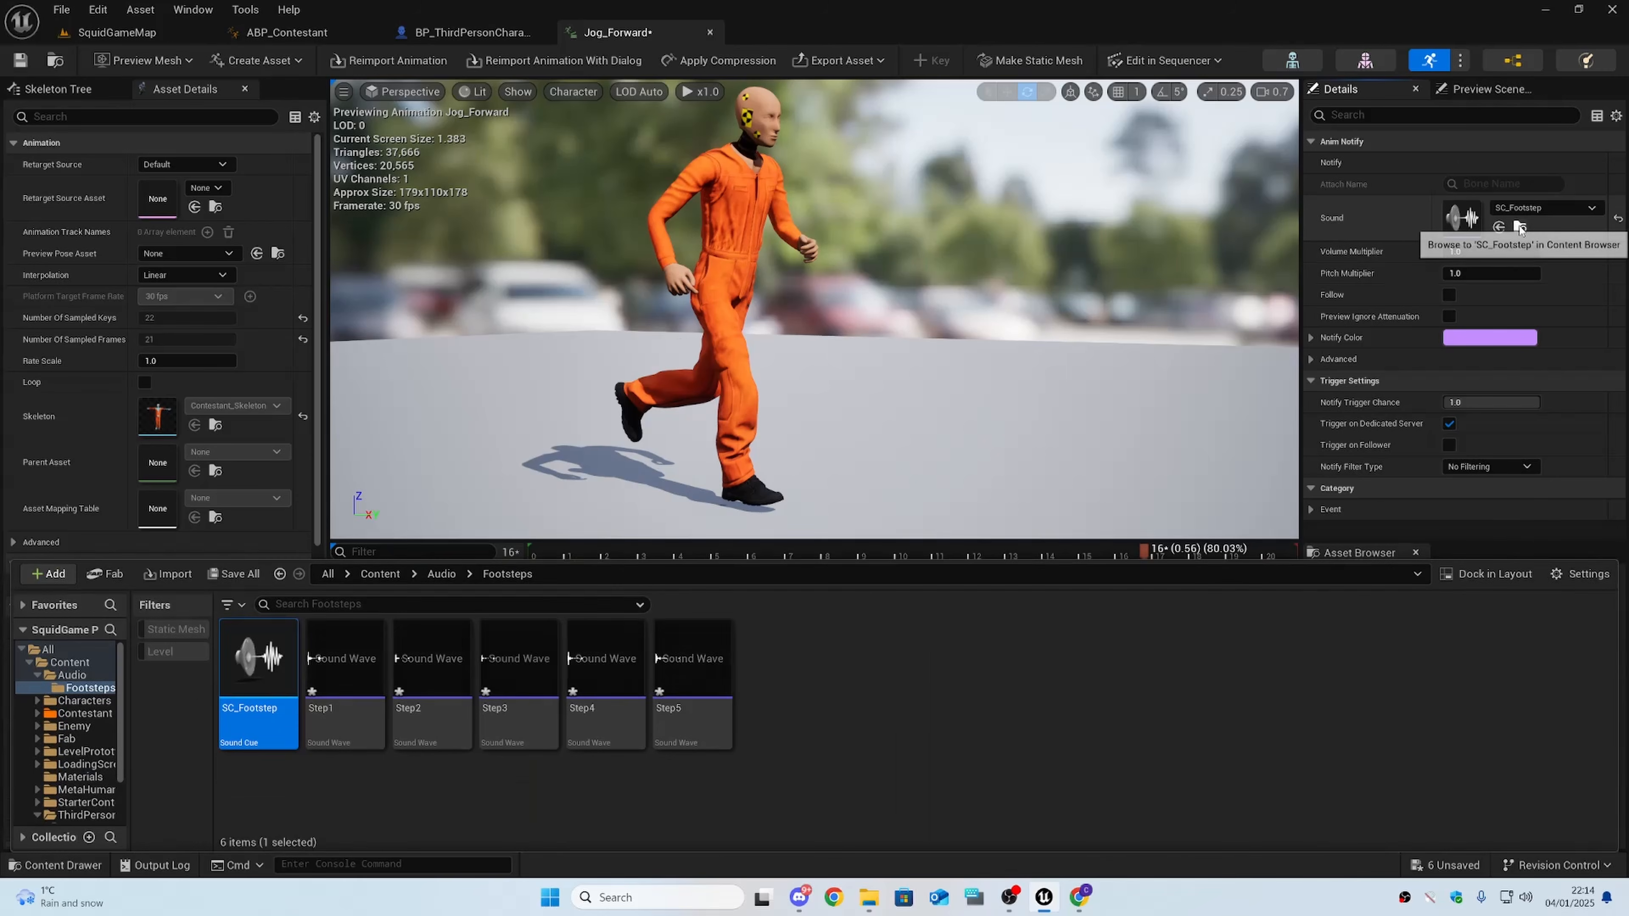
click(991, 542)
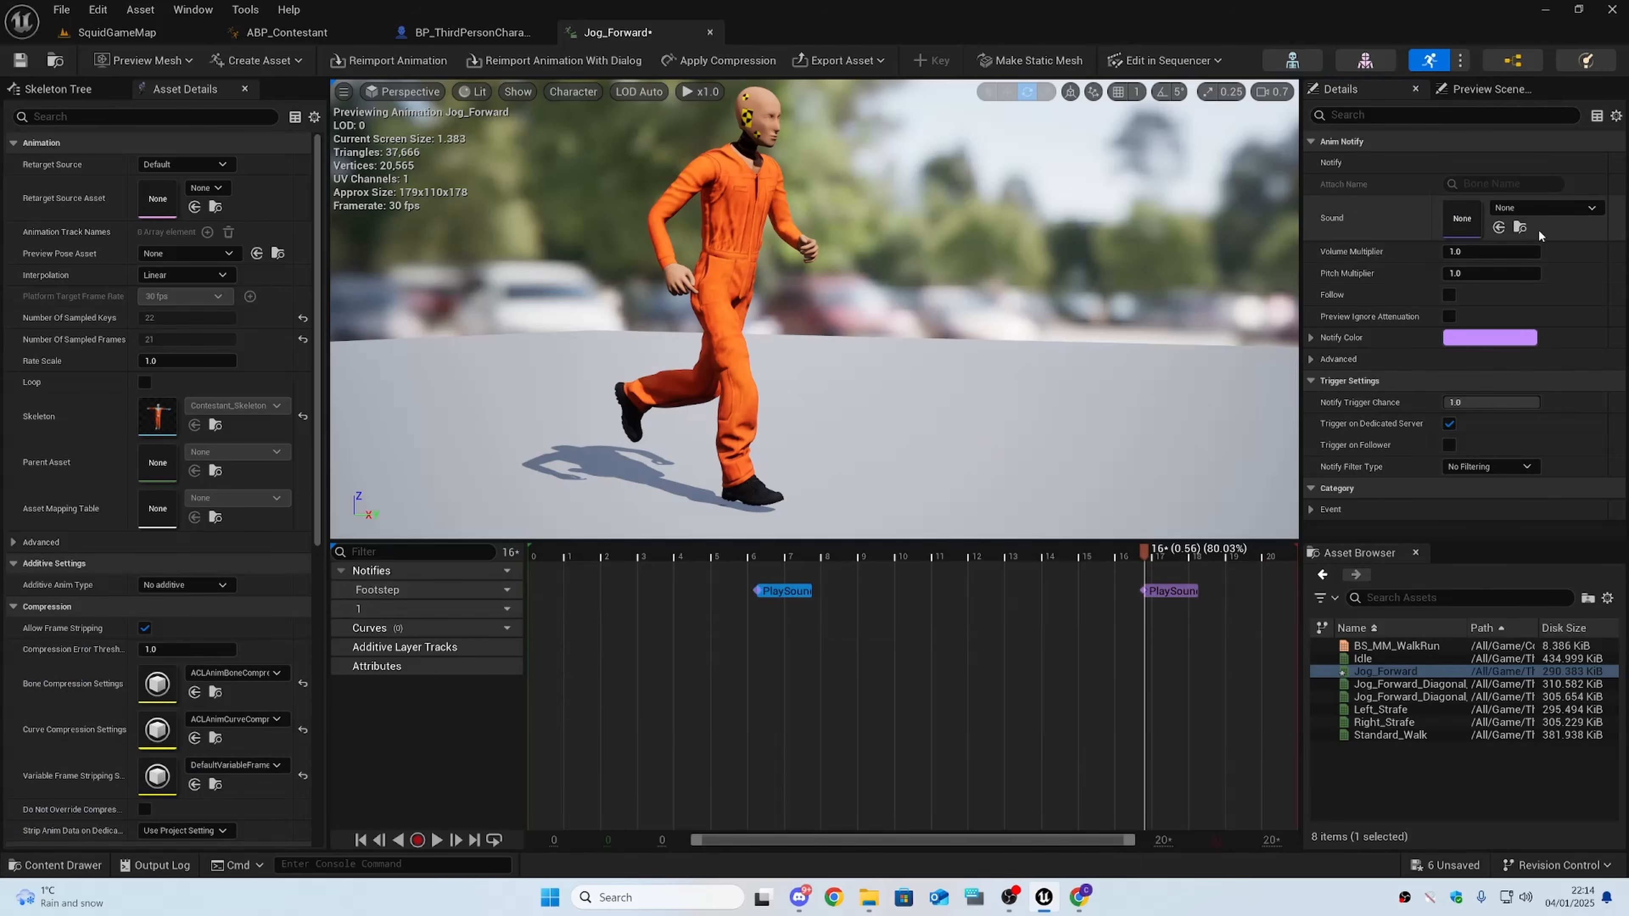
click(1499, 227)
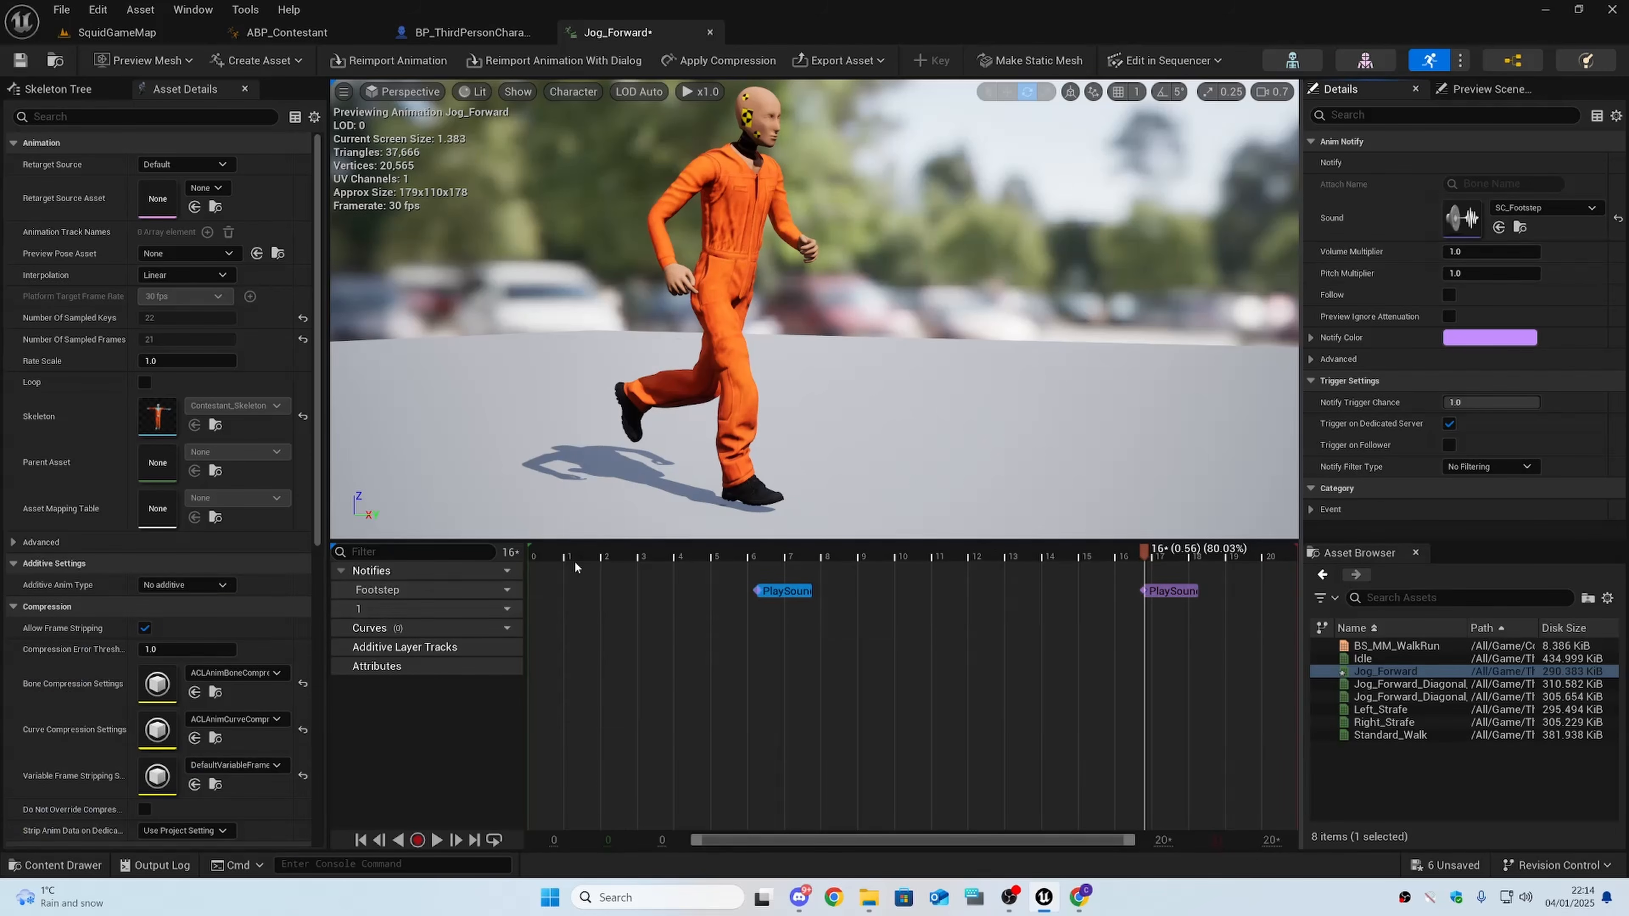
- Play back Jog_Forward to check the footstep timing and save the animation
click(563, 569)
key(space)
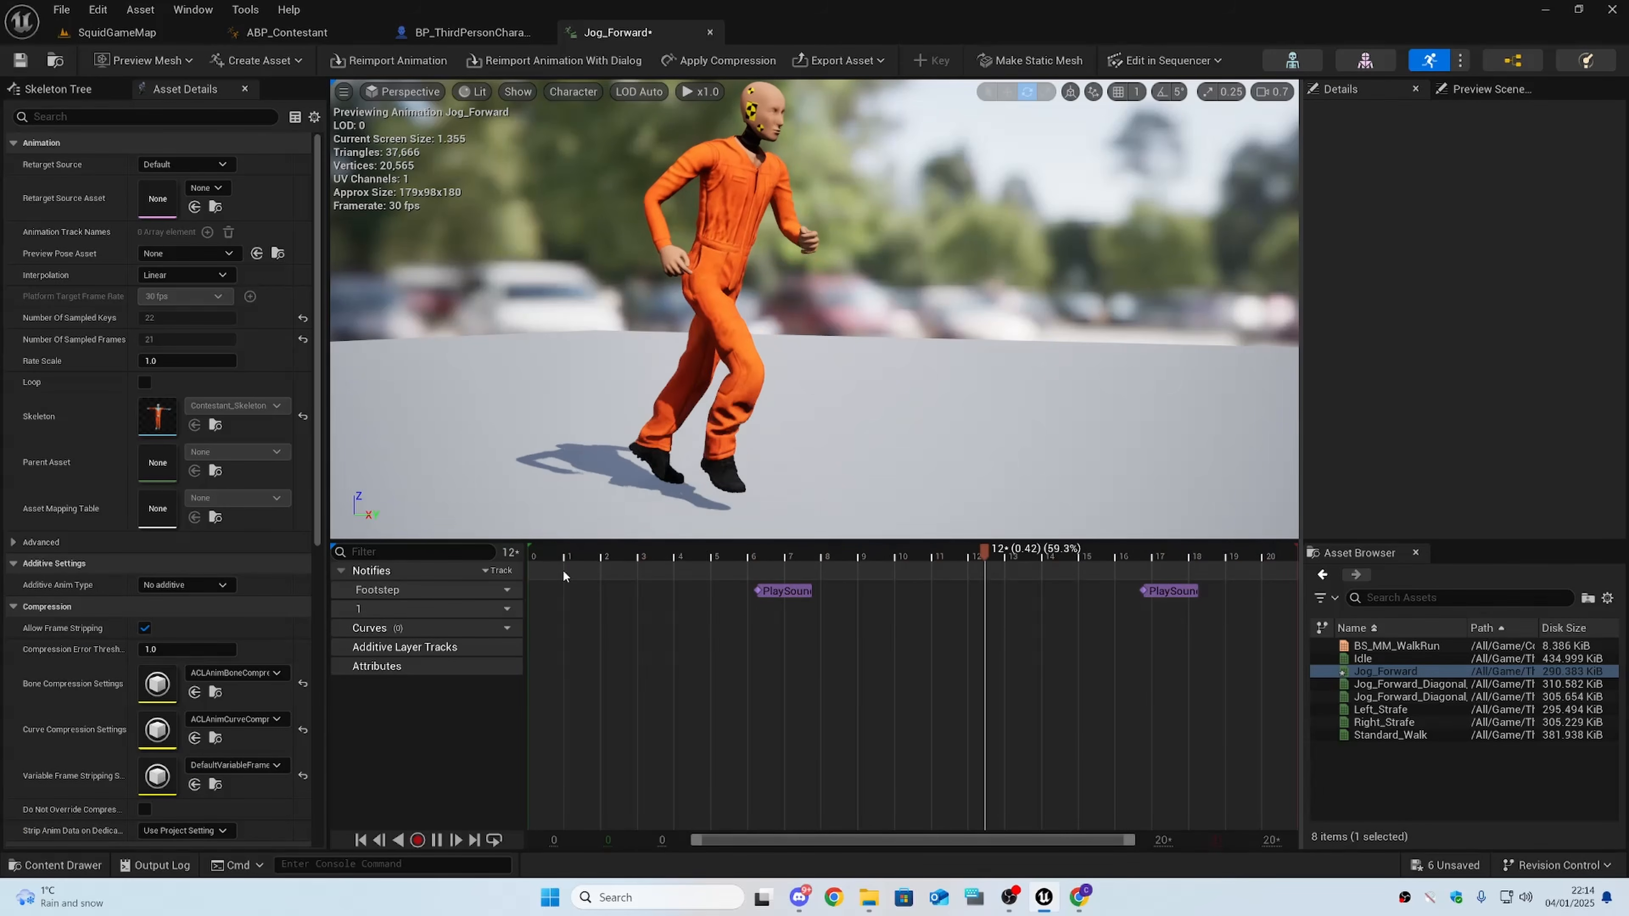
key(space)
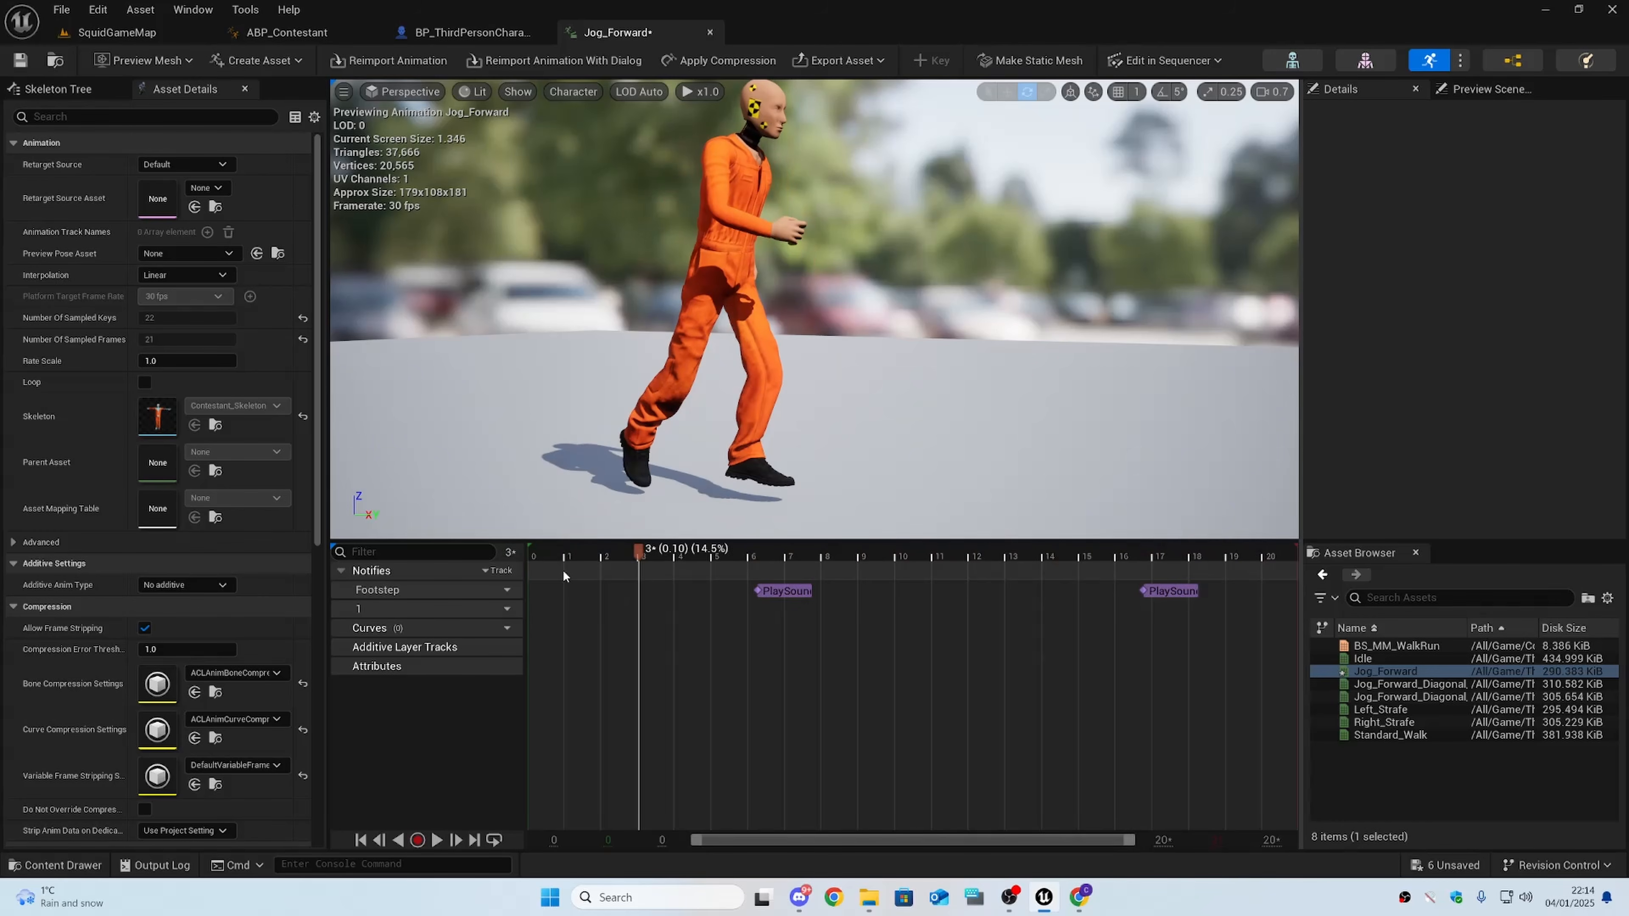
key(space)
key(space)
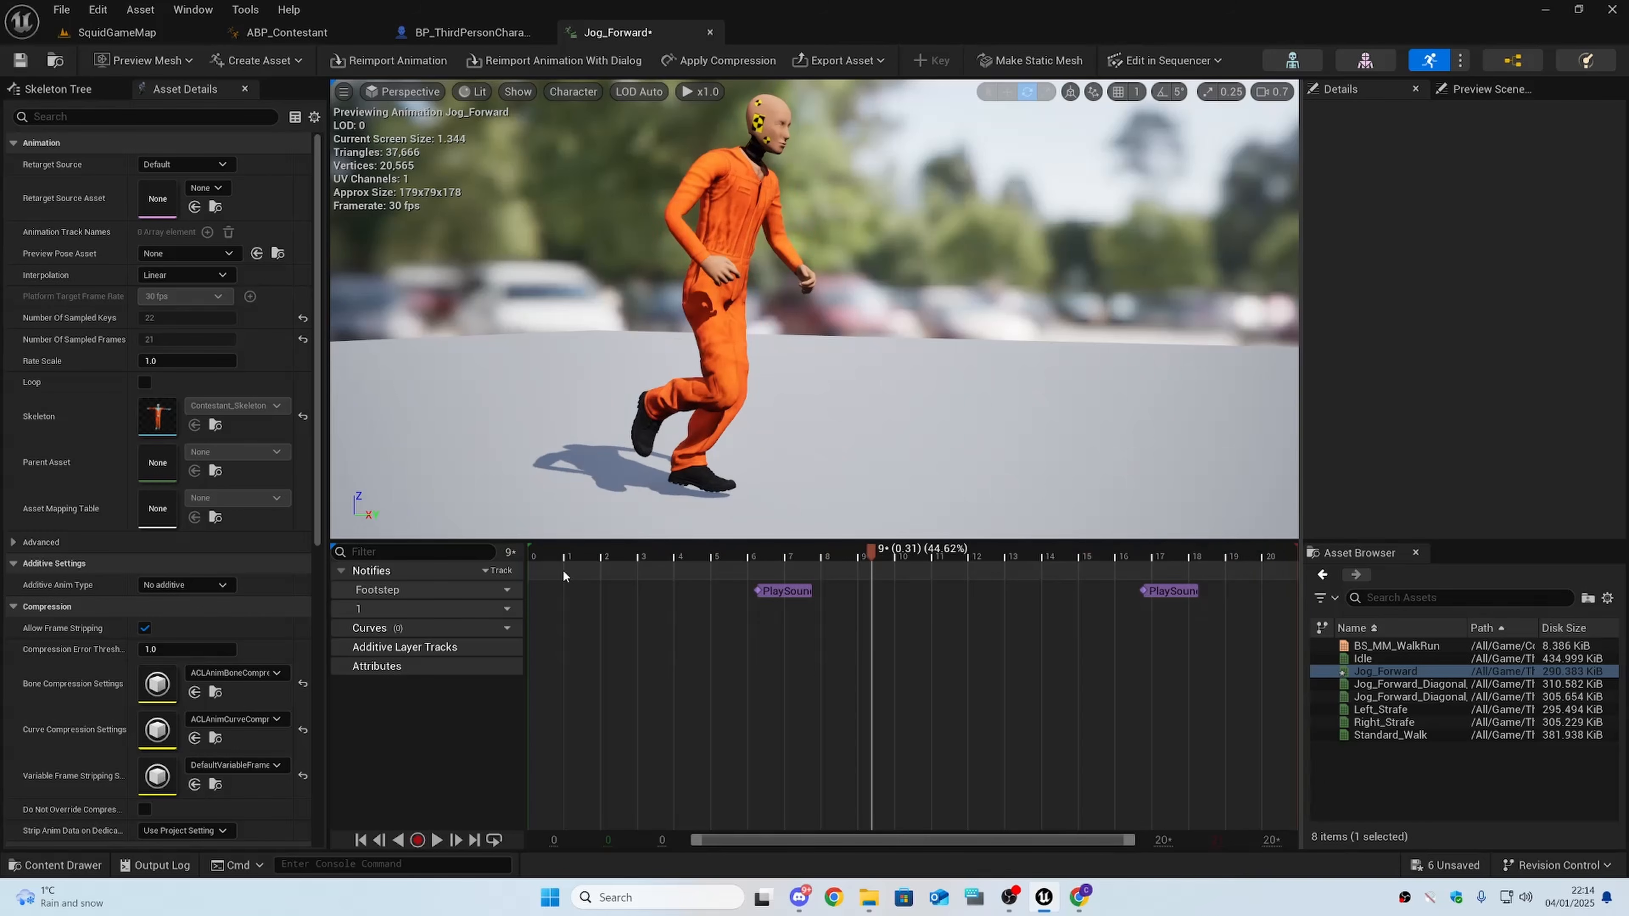
key(space)
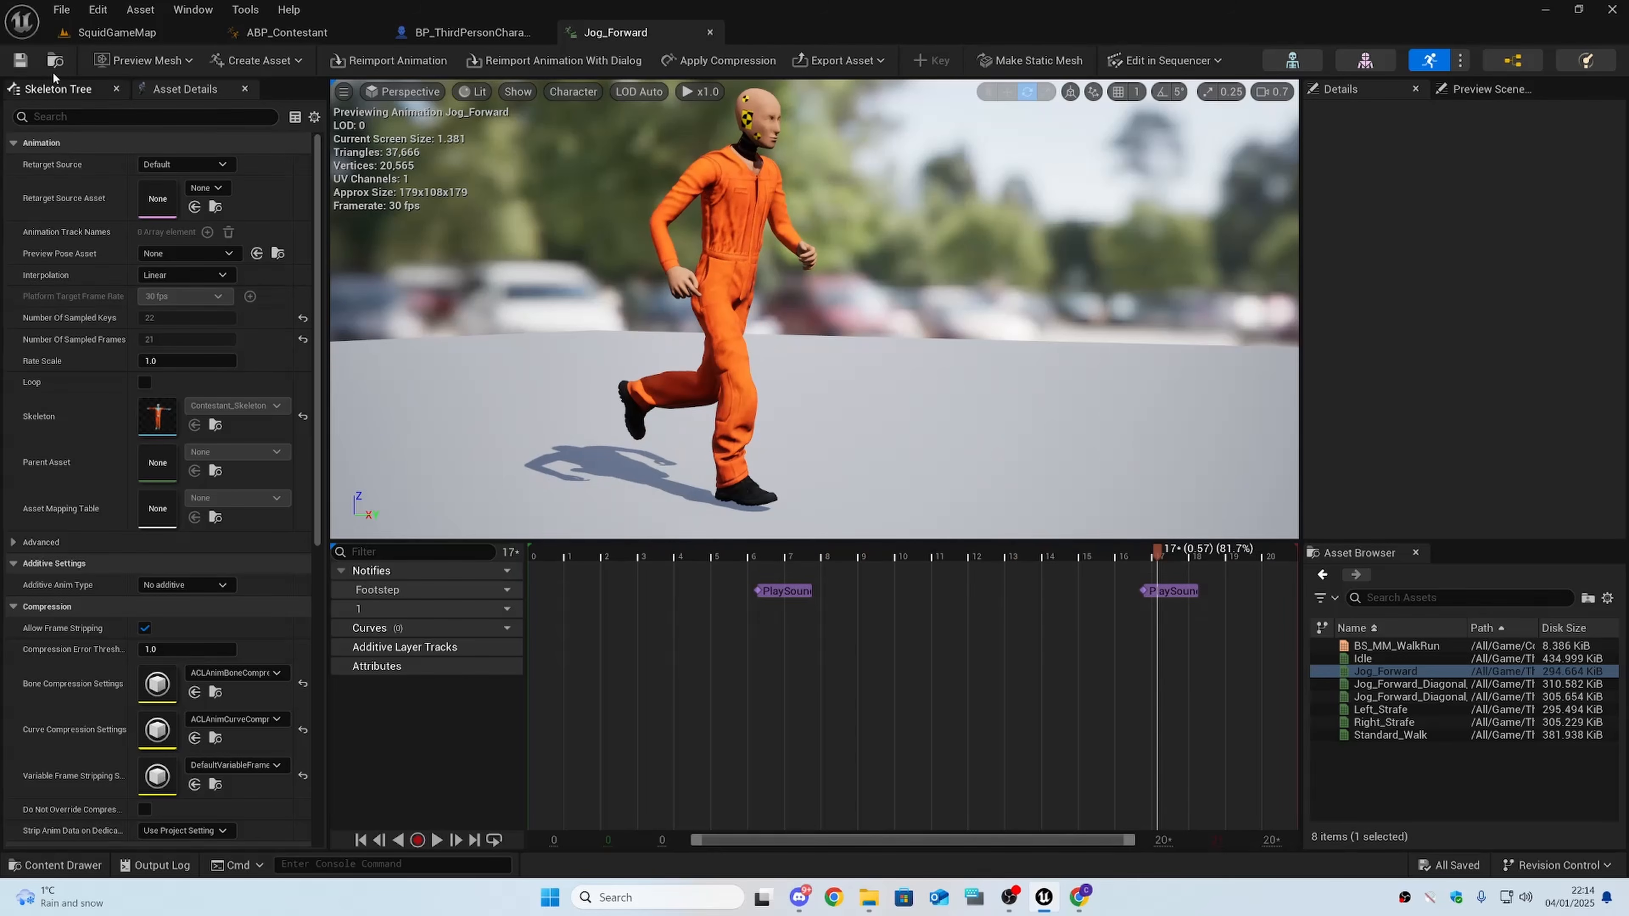
click(20, 60)
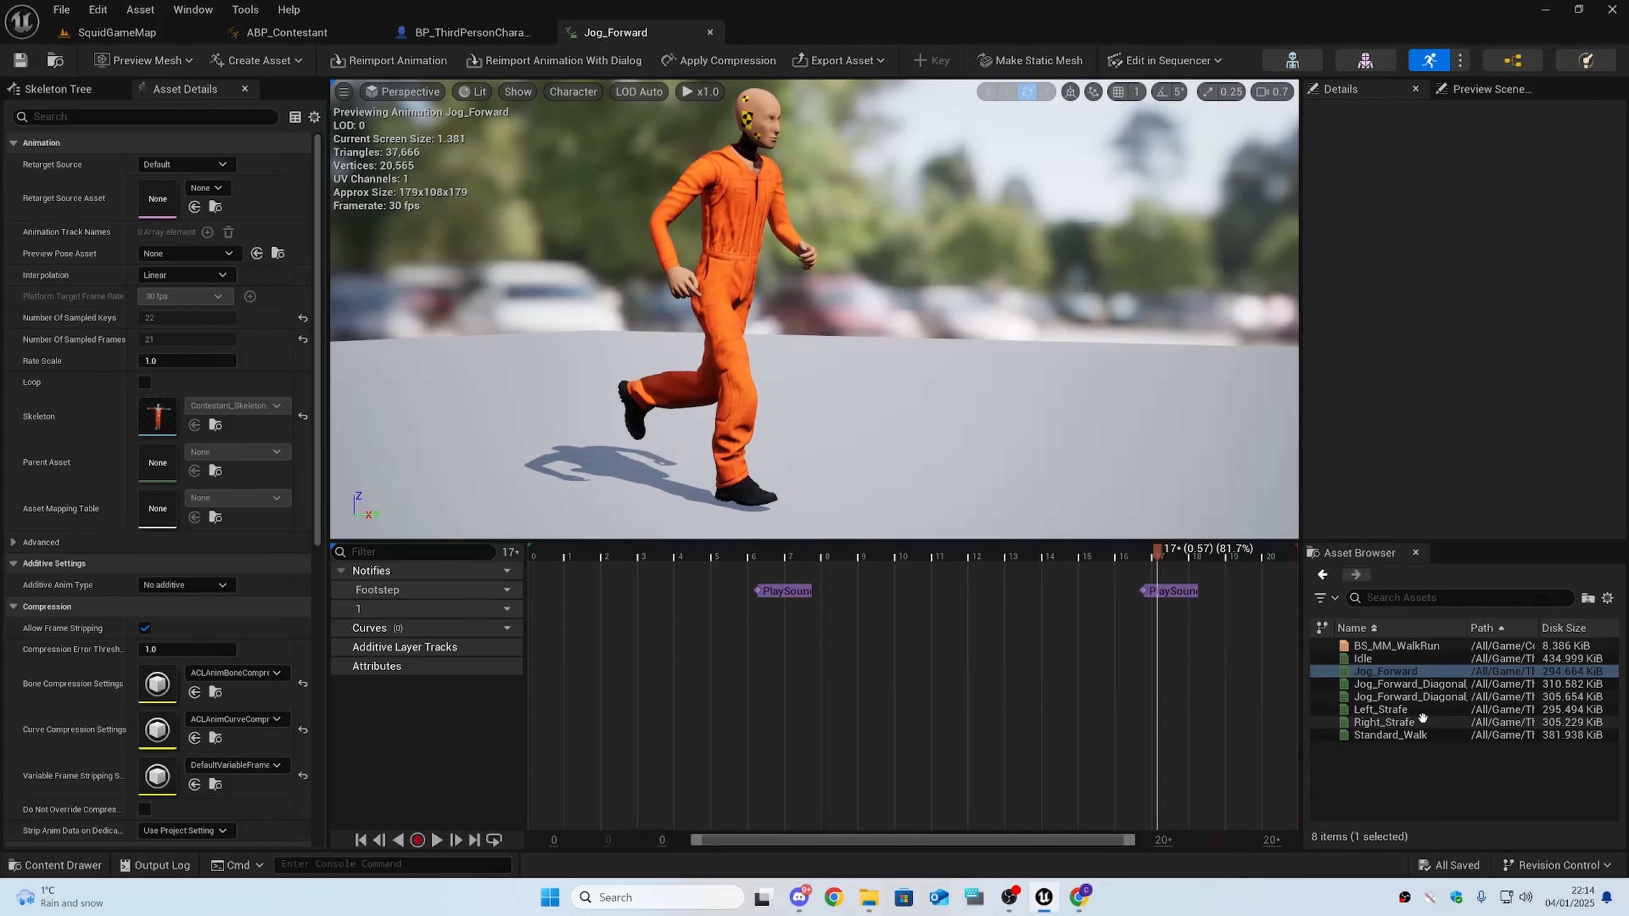
- Open the Standard_Walk animation and insert a new notify track named footstep
click(1418, 735)
double_click(1417, 735)
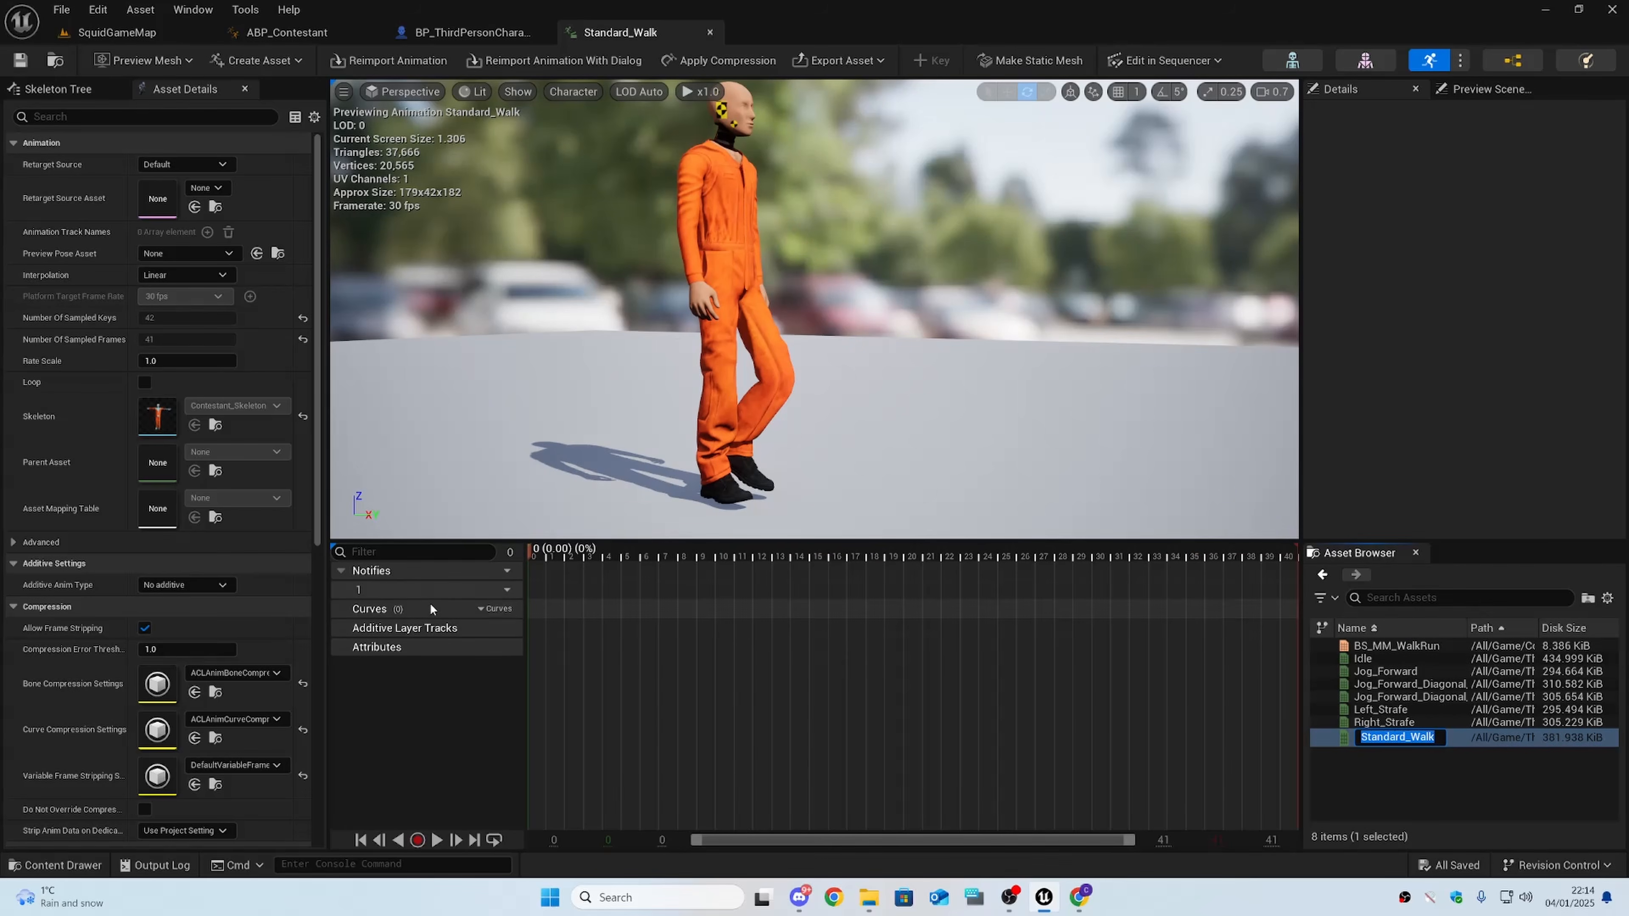
click(497, 589)
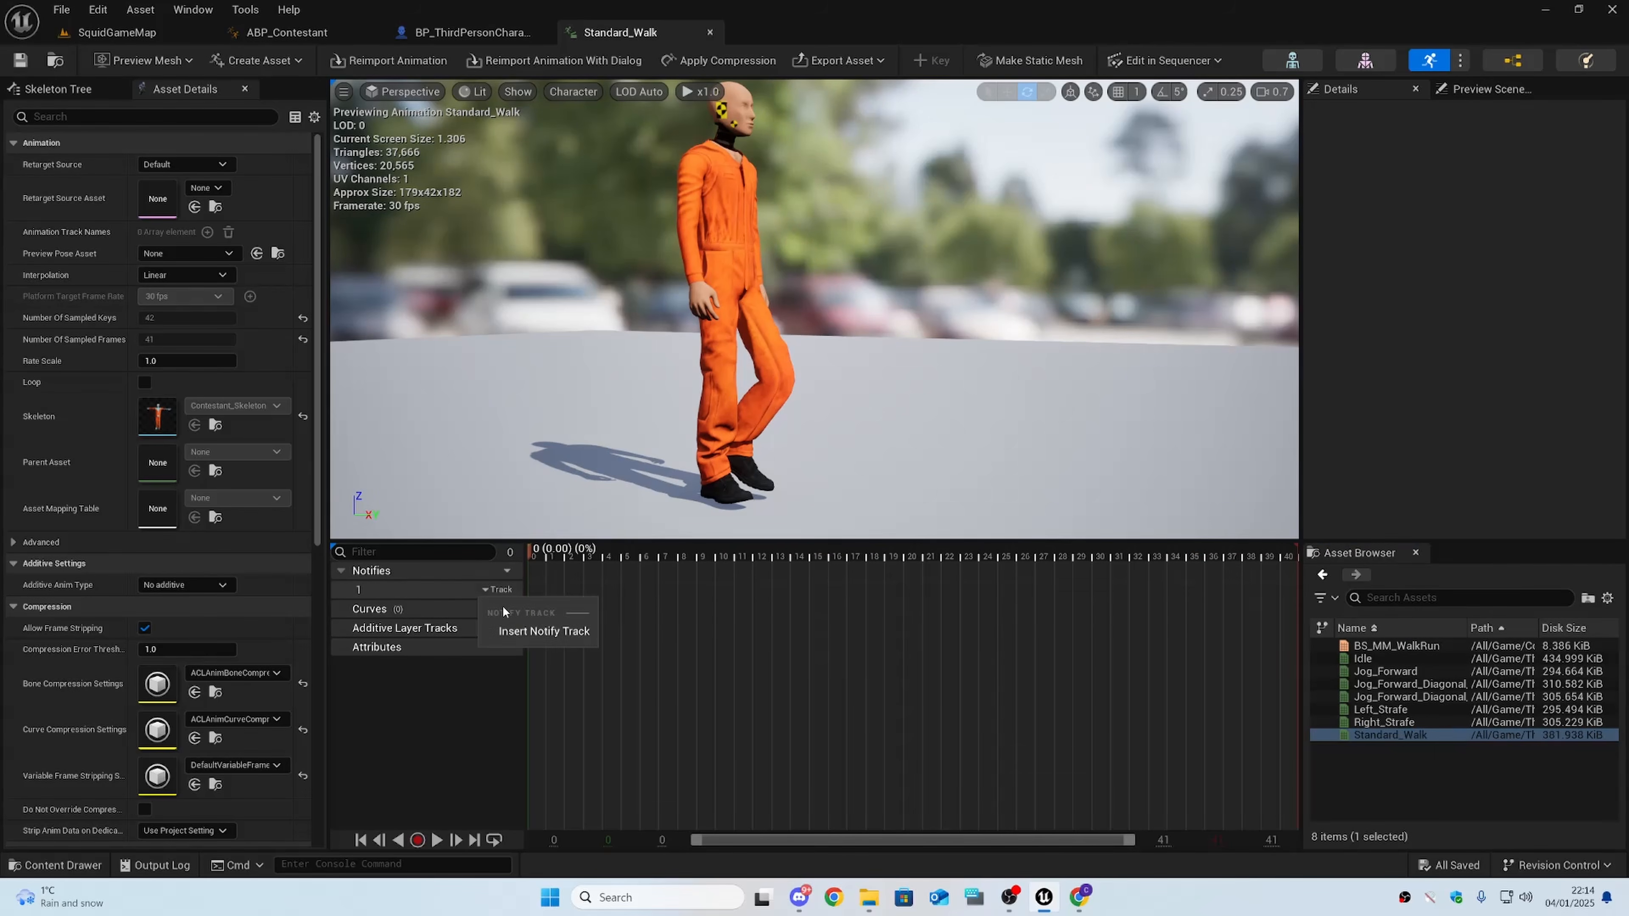
click(531, 623)
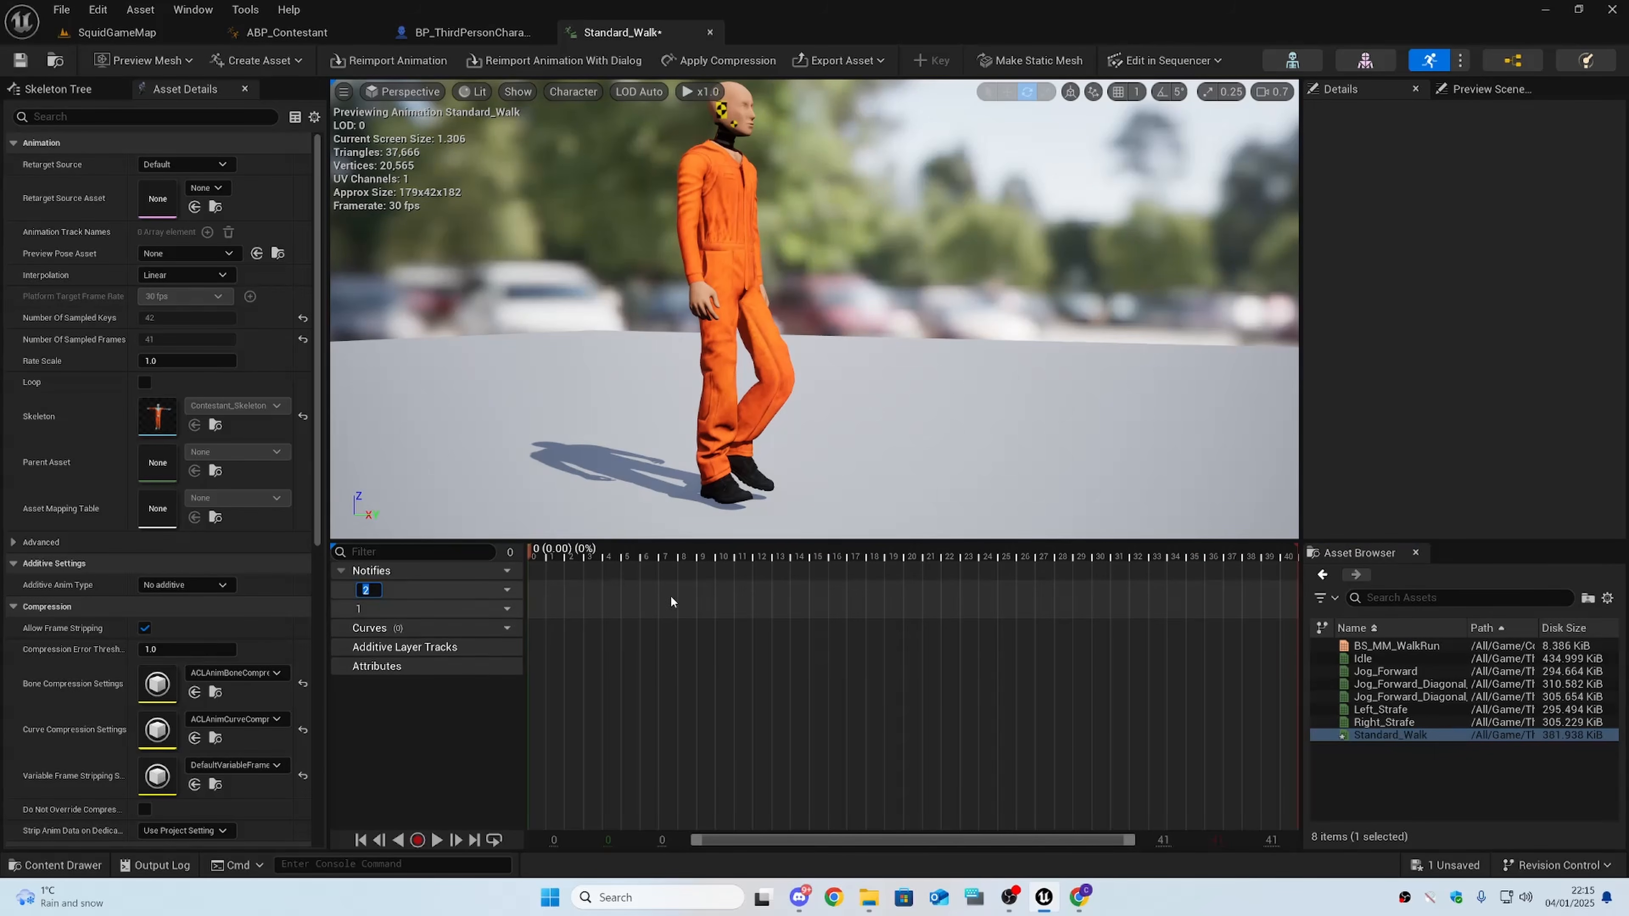
text(footstep)
key(Return)
- Add a Play Sound notify to Standard_Walk's footstep track at the first foot landing, about 0.42 s
drag(537, 552, 765, 553)
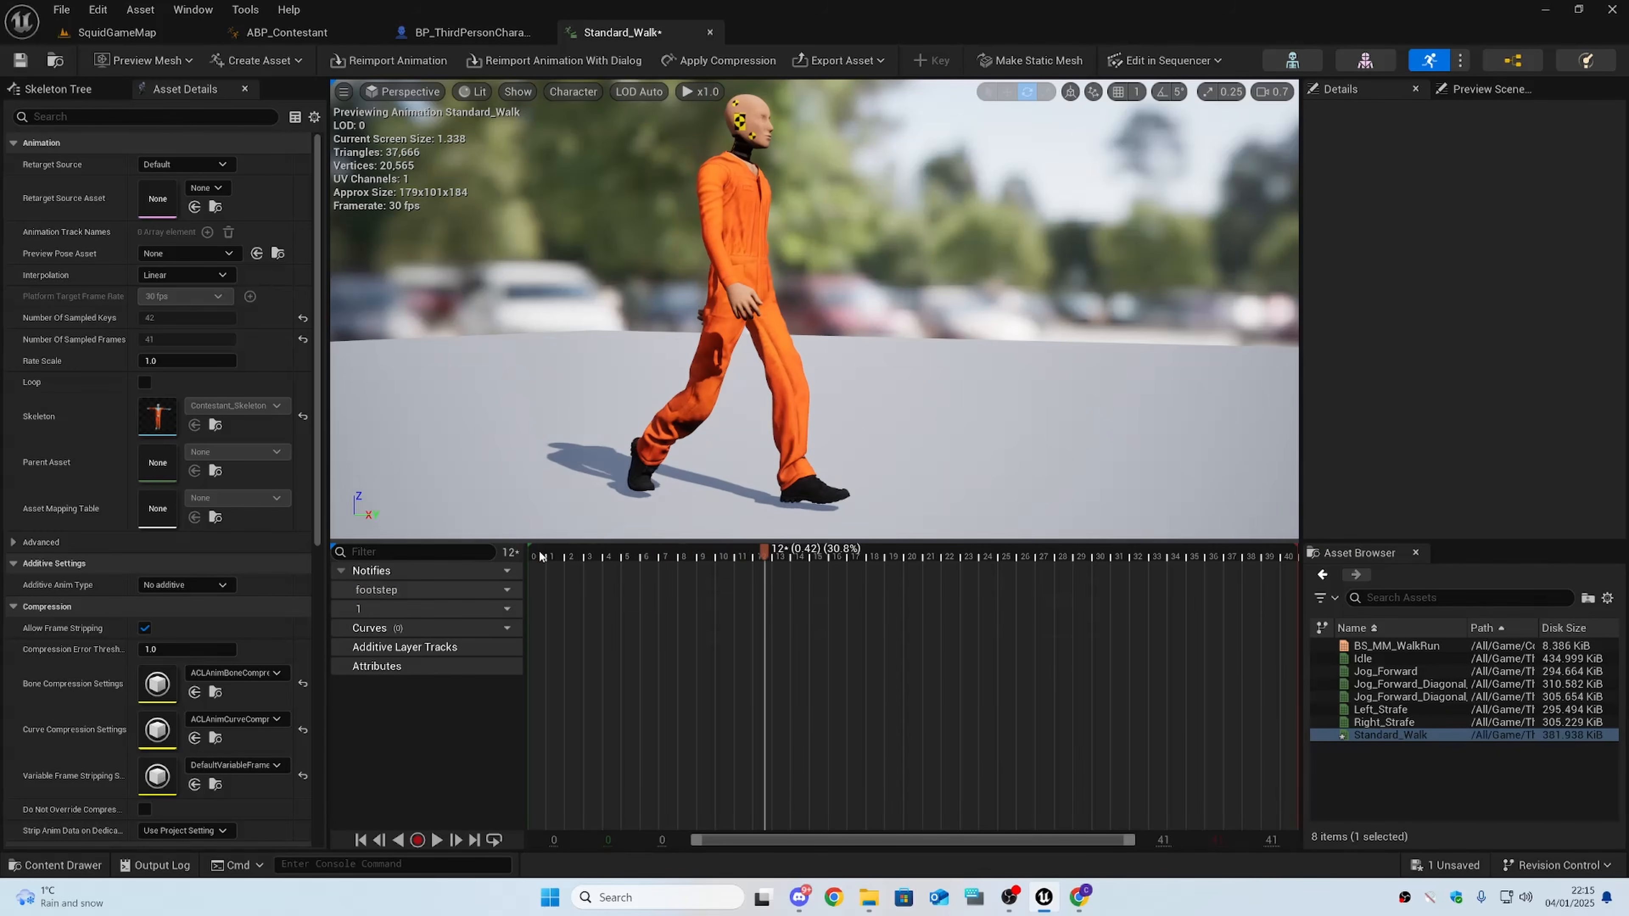
right_click(764, 582)
mouse_move(821, 617)
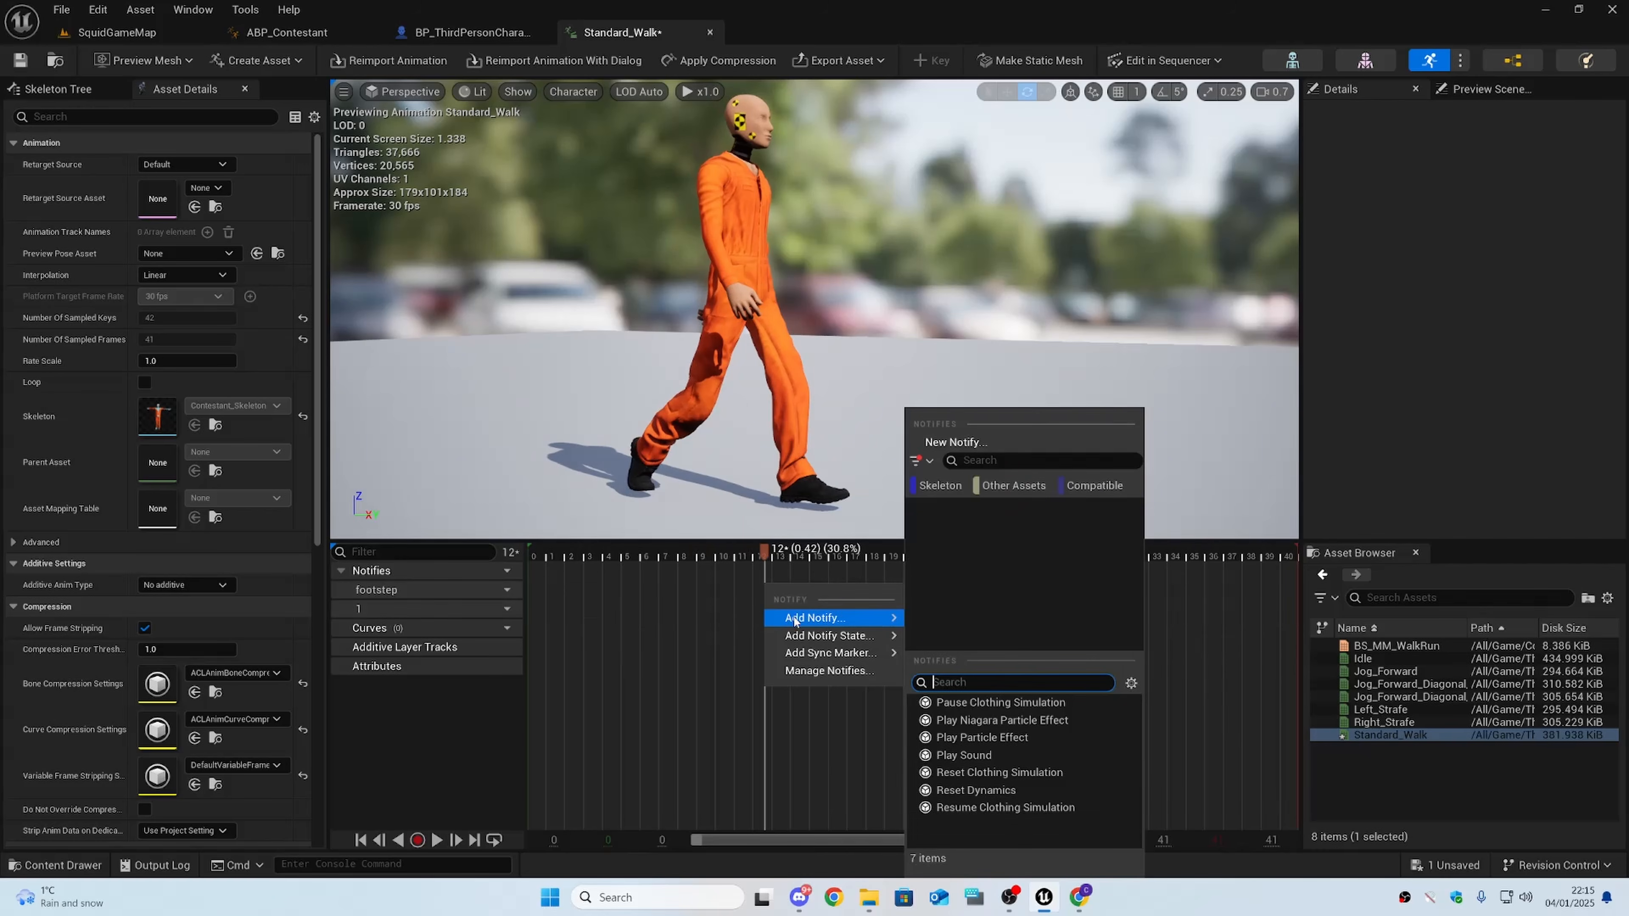
click(997, 753)
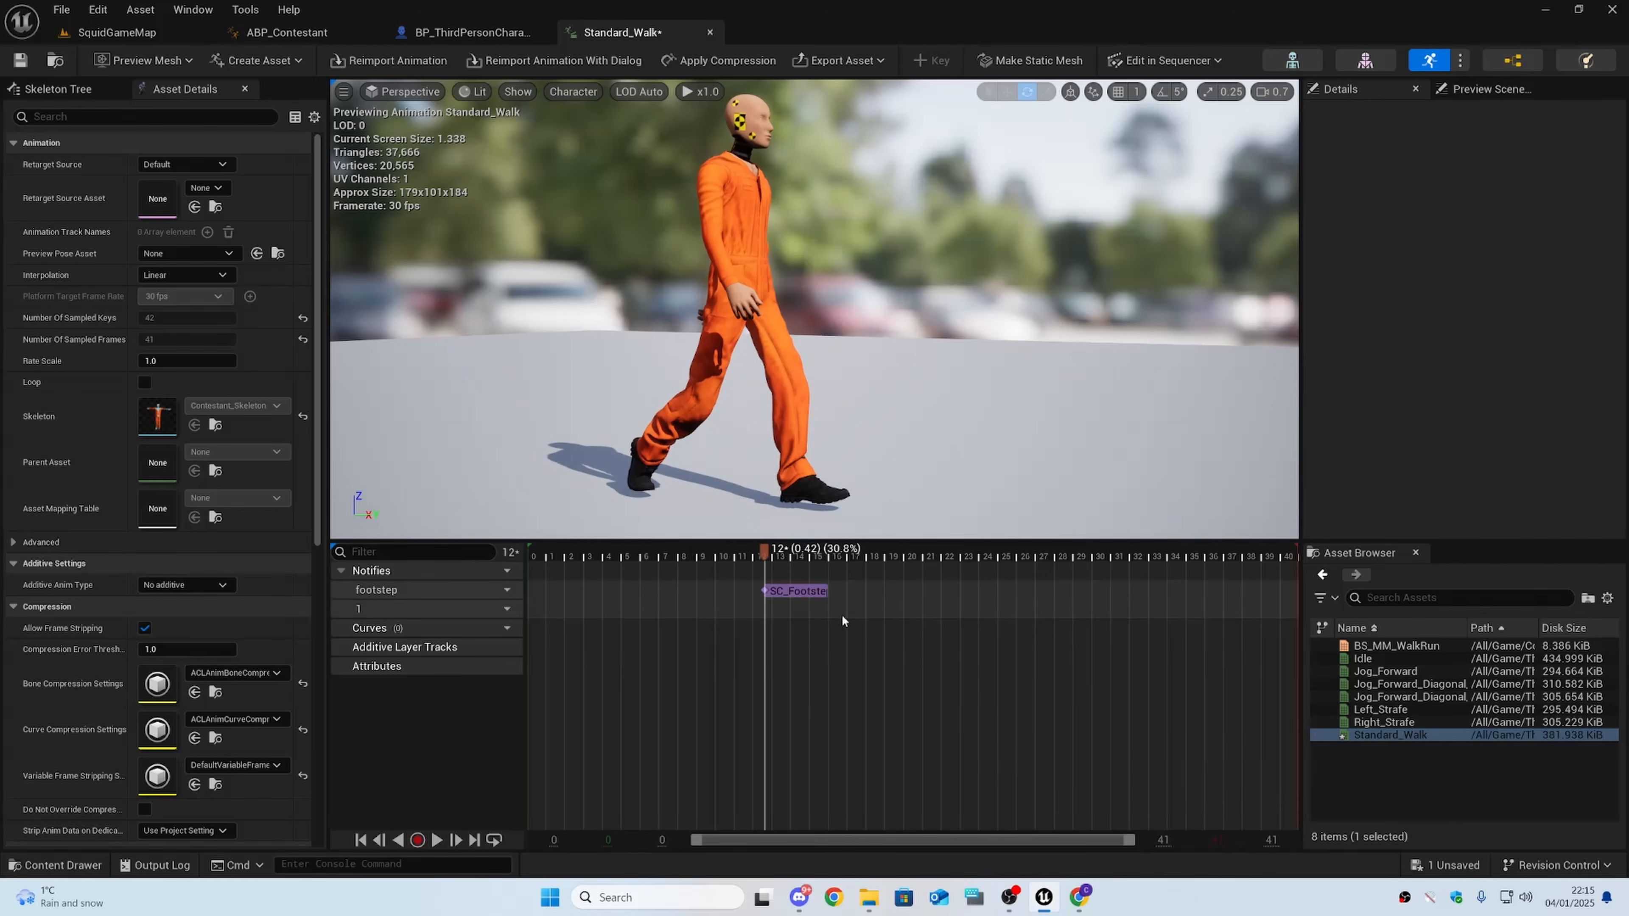
- Select the walk animation's new sound notify and replay Standard_Walk to check its timing against the foot landing
click(799, 590)
key(space)
click(663, 556)
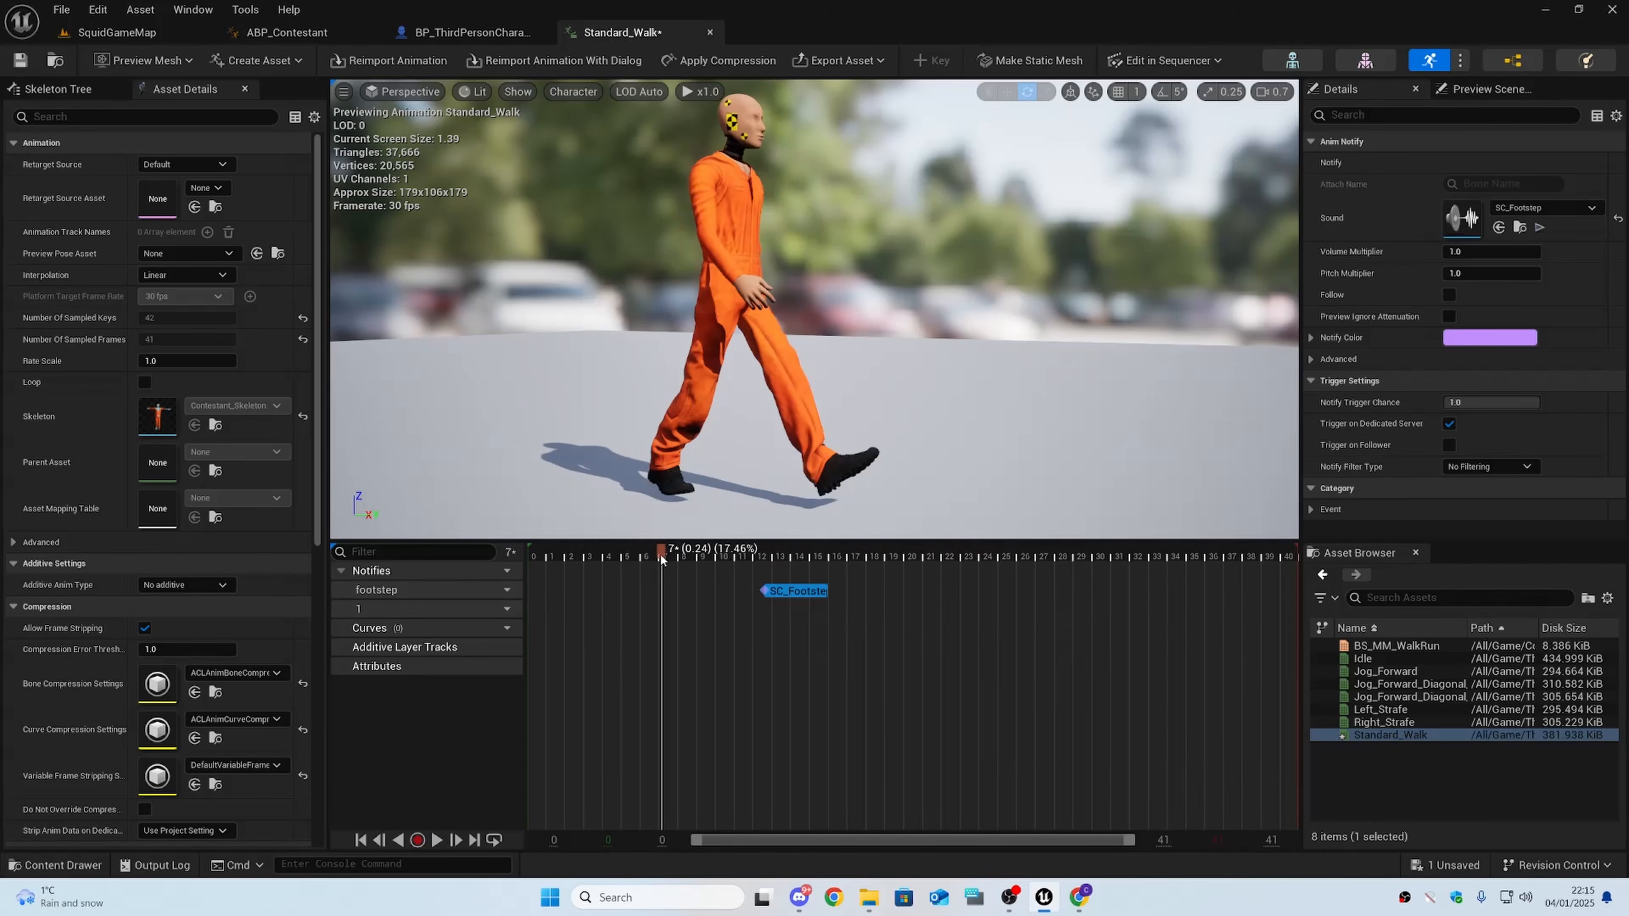
key(space)
key(space)
key(space)
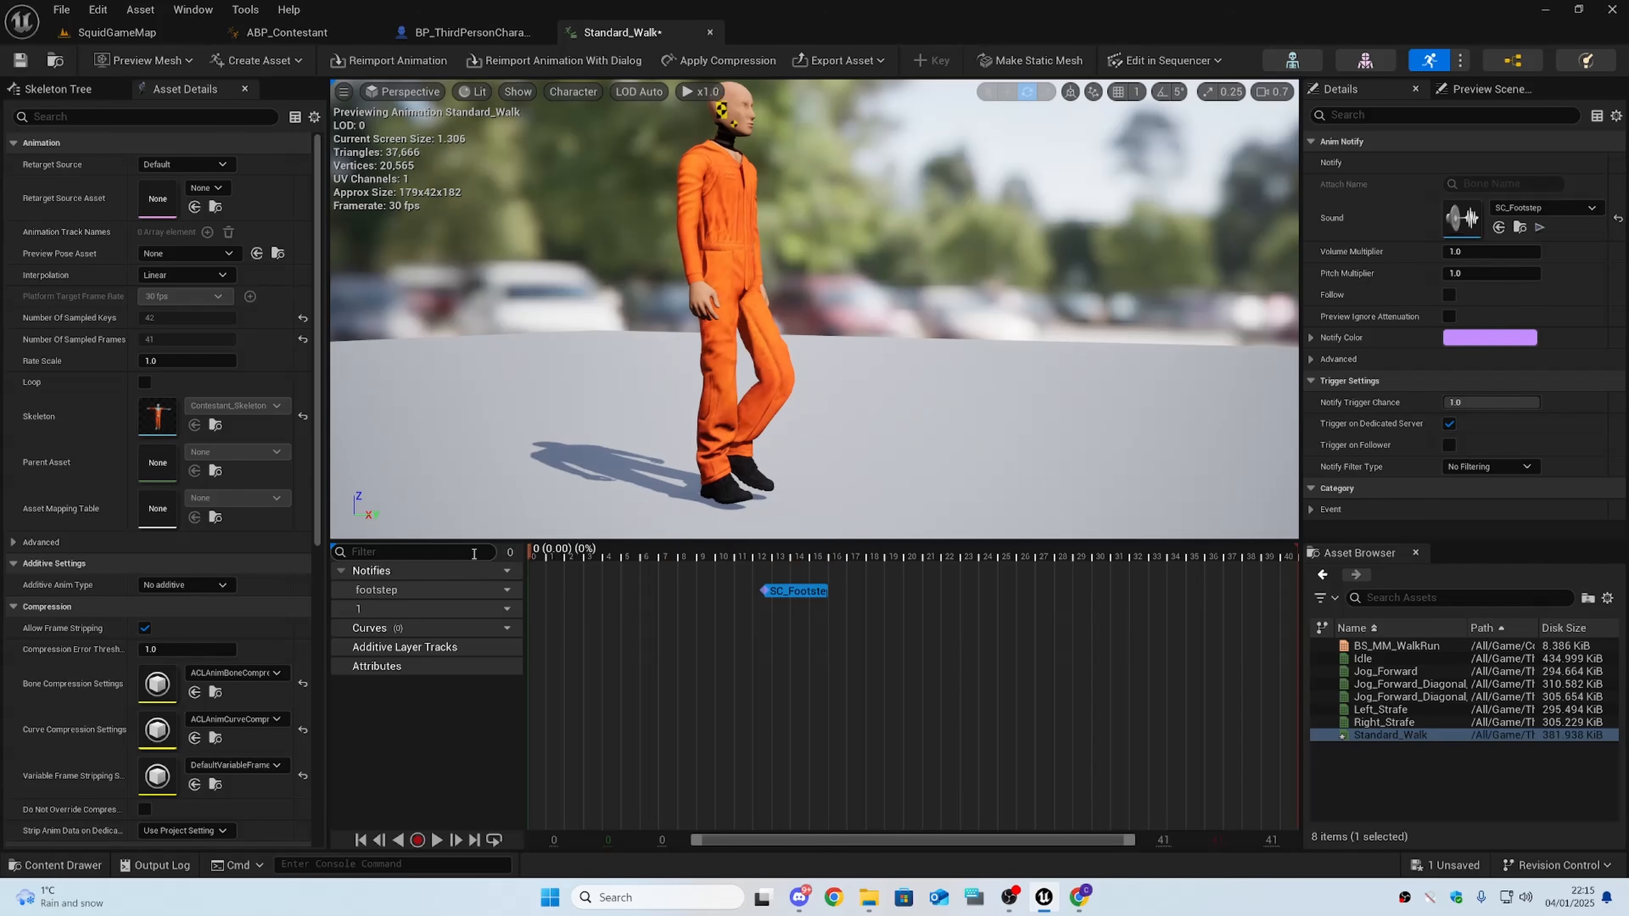
key(space)
key(space)
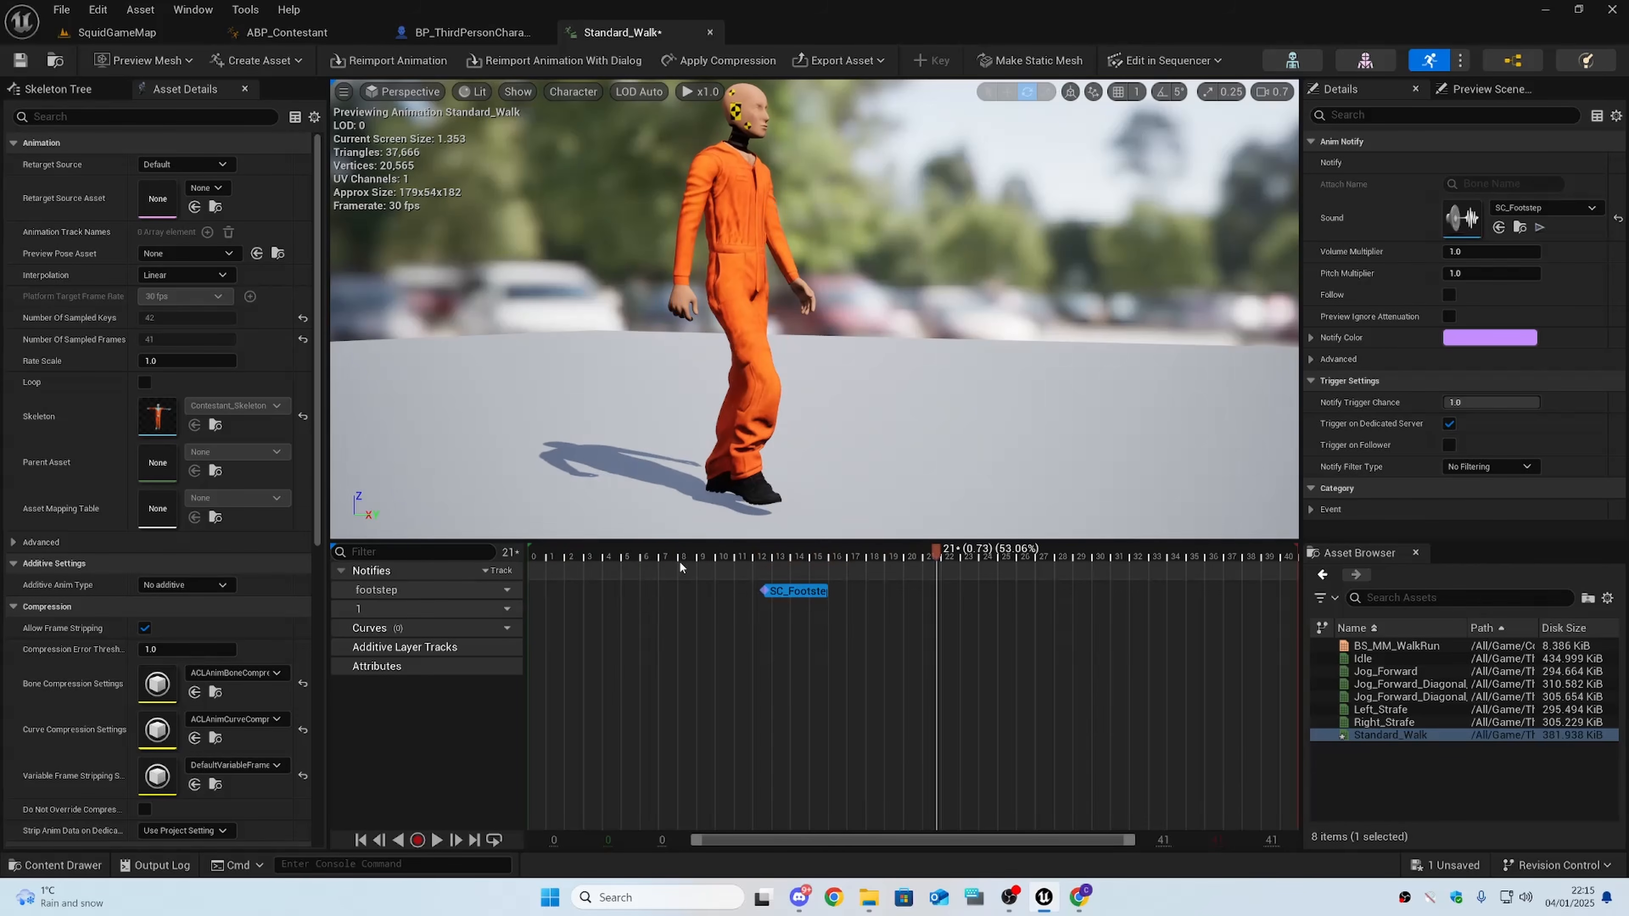
key(space)
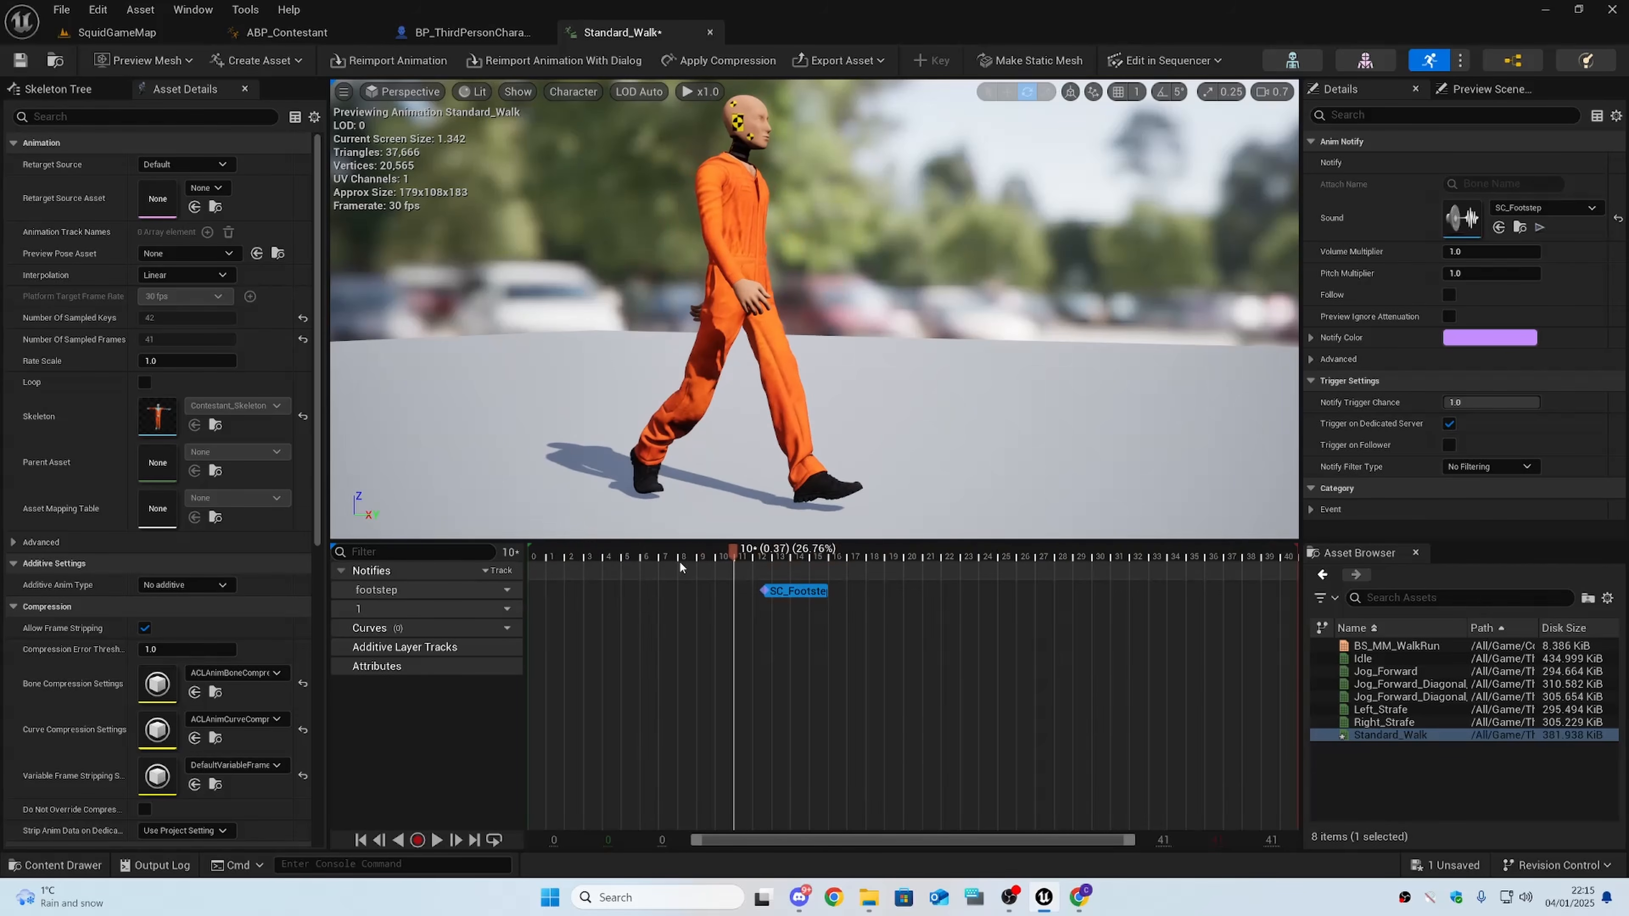
- Move Standard_Walk's first footstep notify earlier, to about 0.36 s, and replay the animation to check its timing
drag(733, 557, 477, 562)
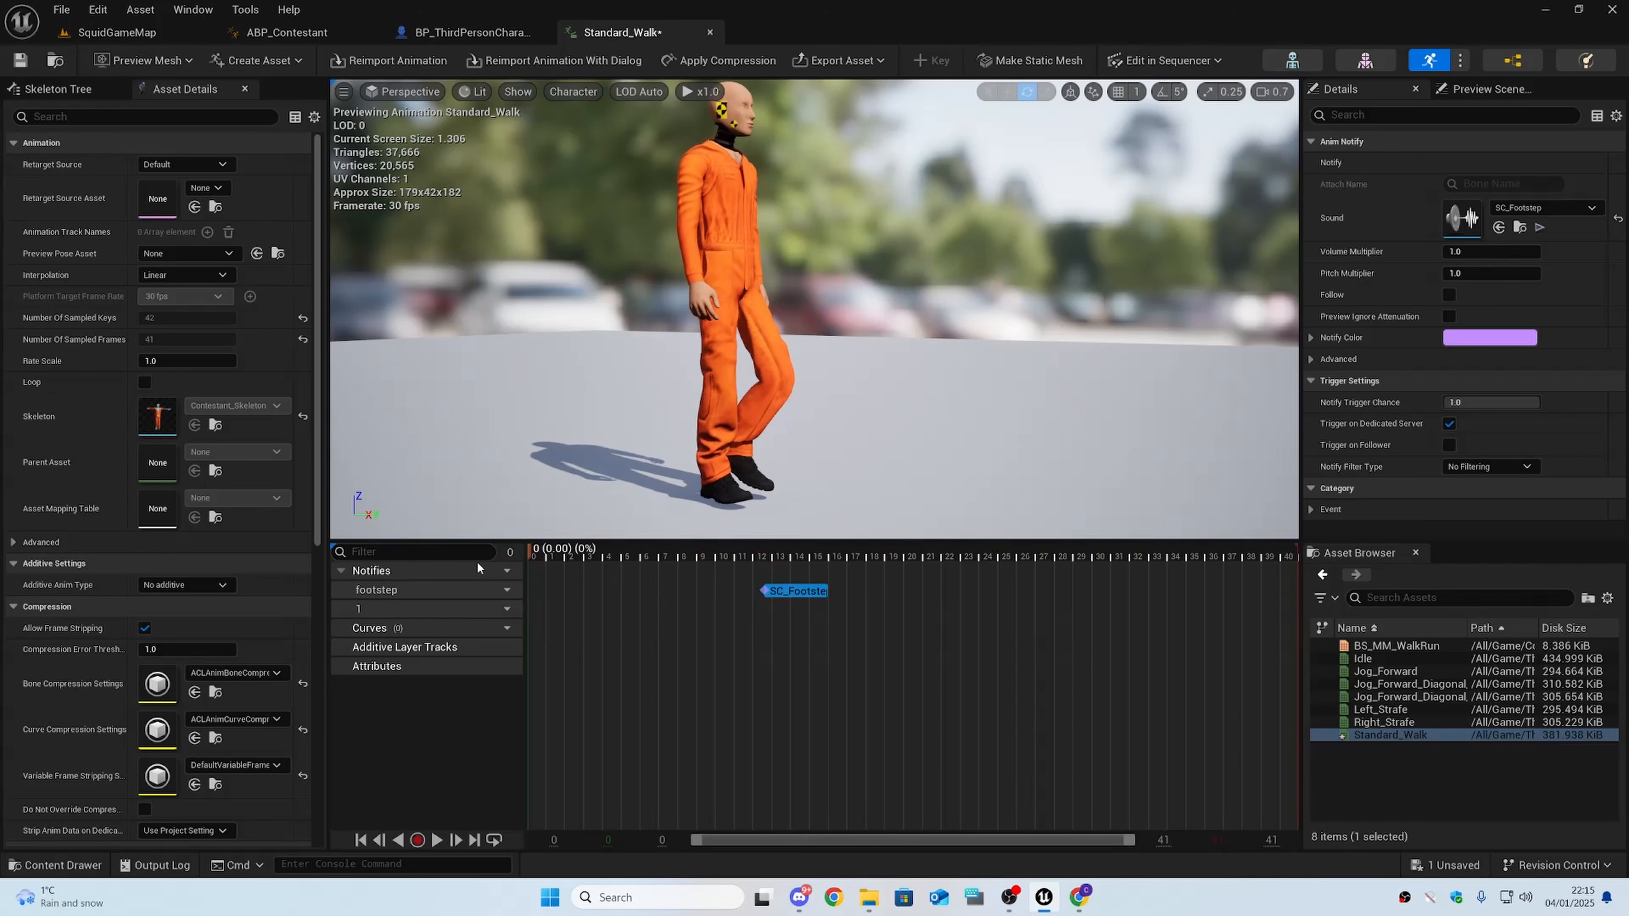
key(space)
key(space)
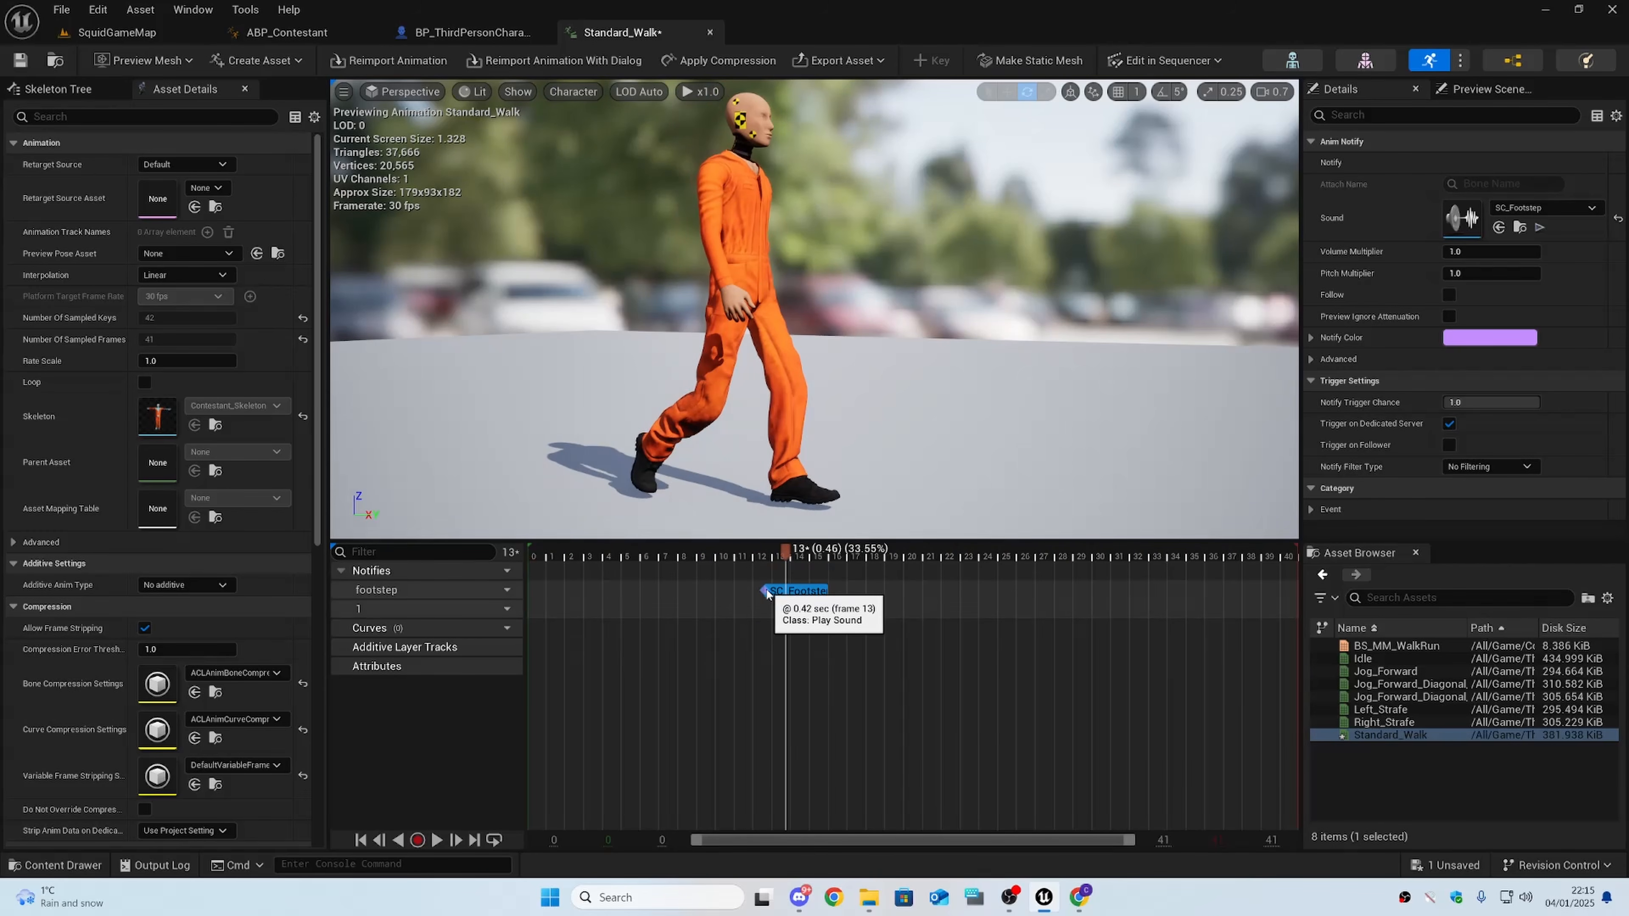
drag(764, 591, 729, 595)
key(space)
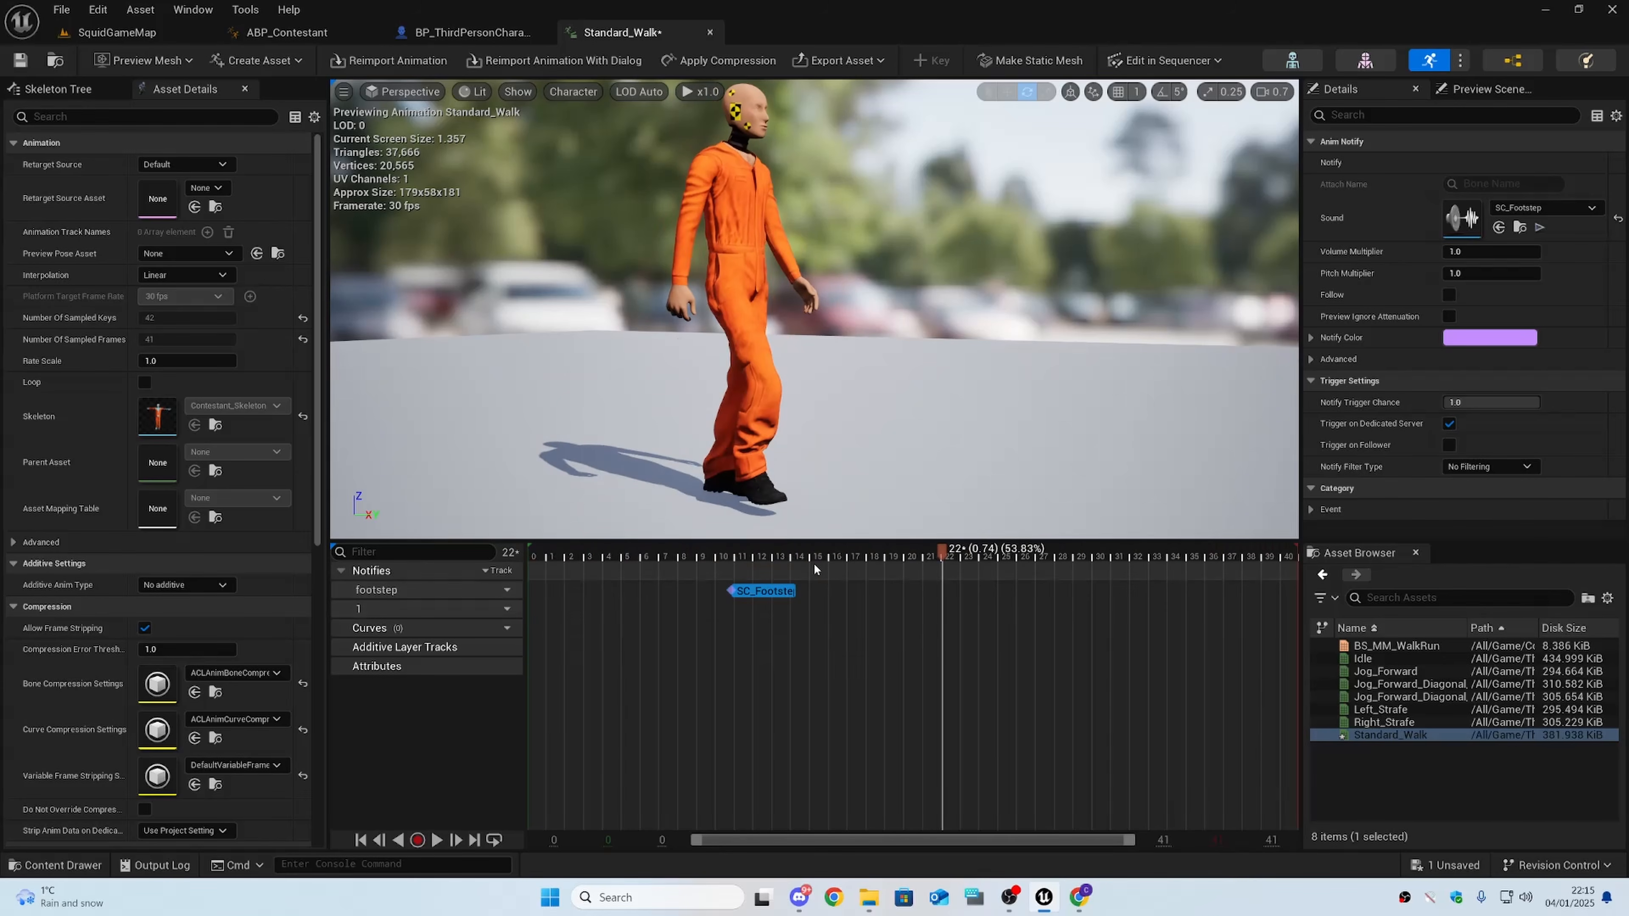
key(space)
key(space)
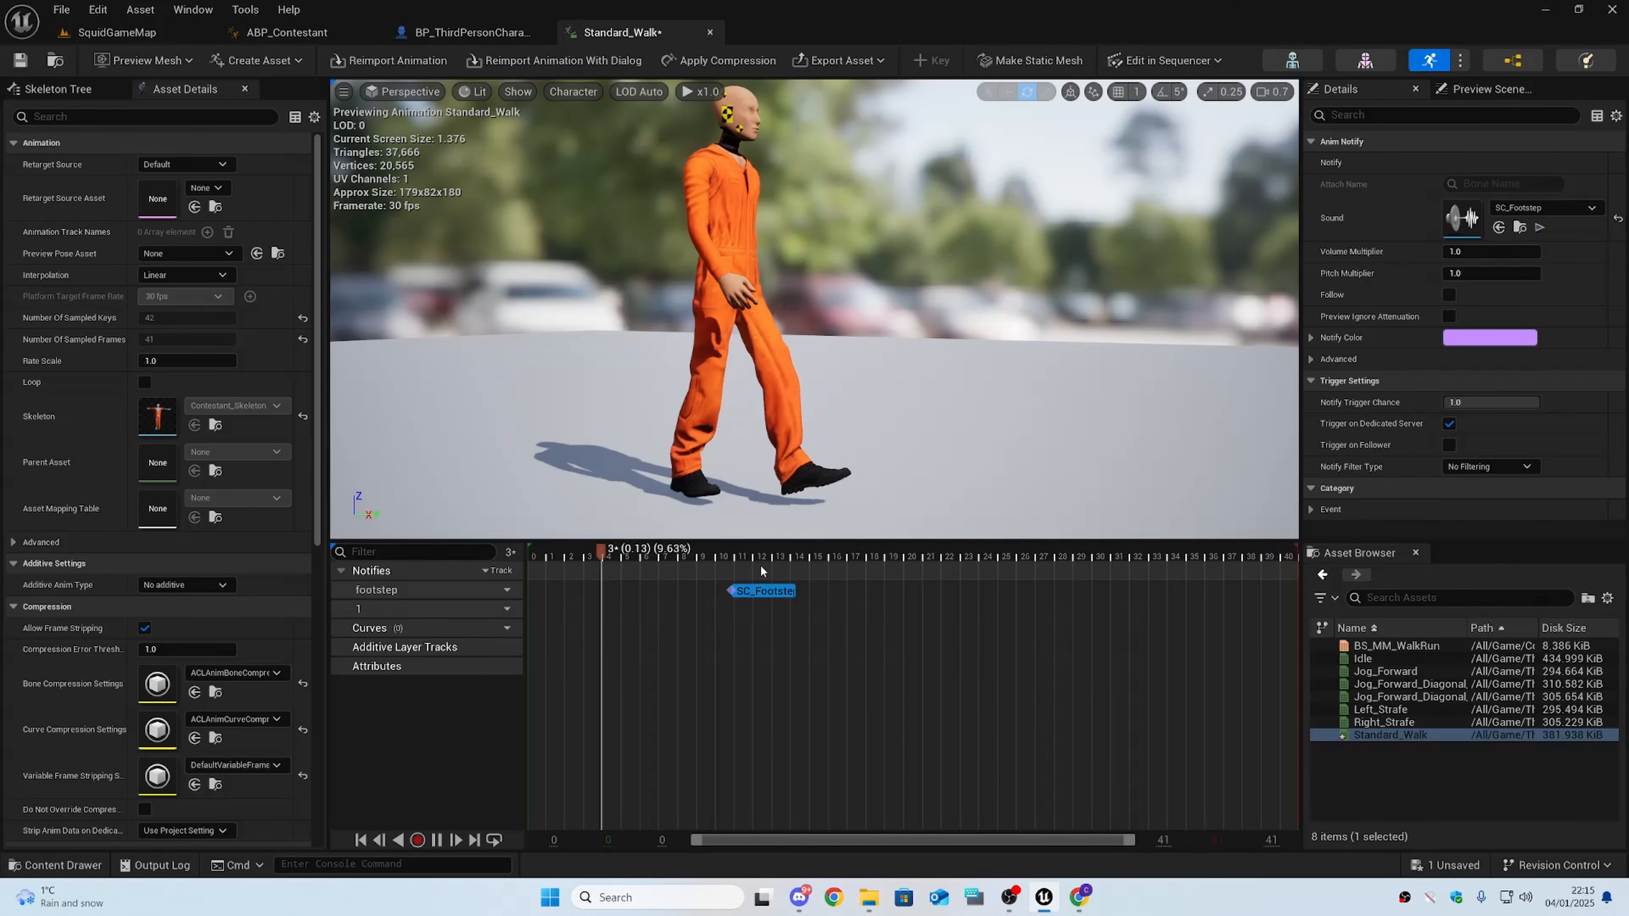
- Add a second SC_Footstep Play Sound notify to the footstep track at the other foot's landing, about 1.10 s, and replay the walk
key(space)
key(space)
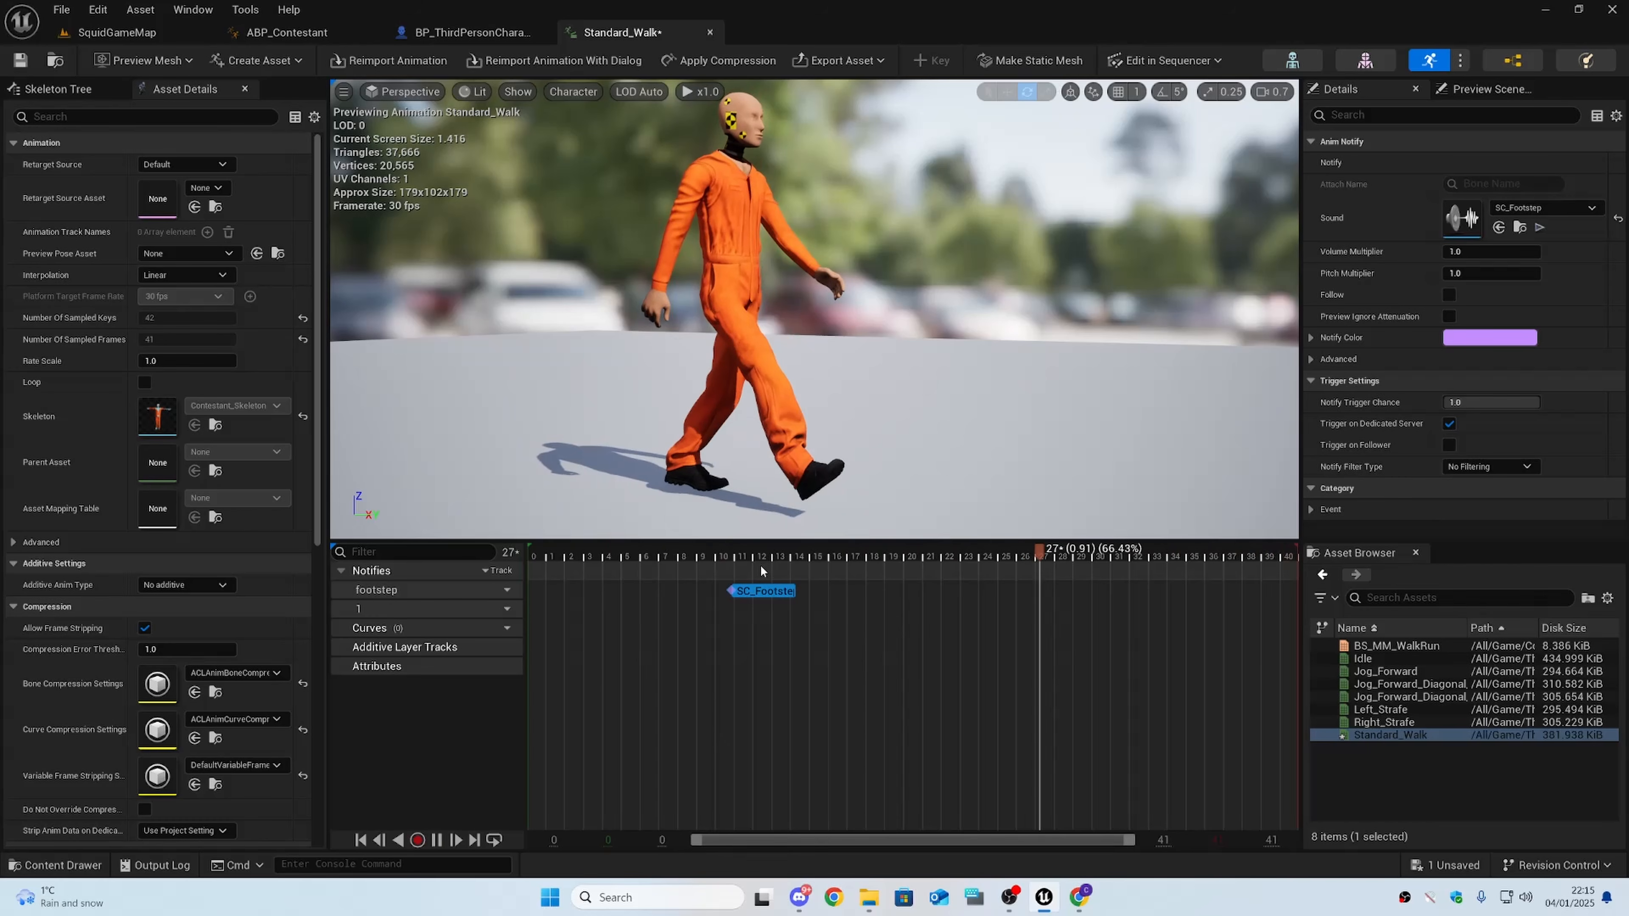
key(space)
right_click(1151, 586)
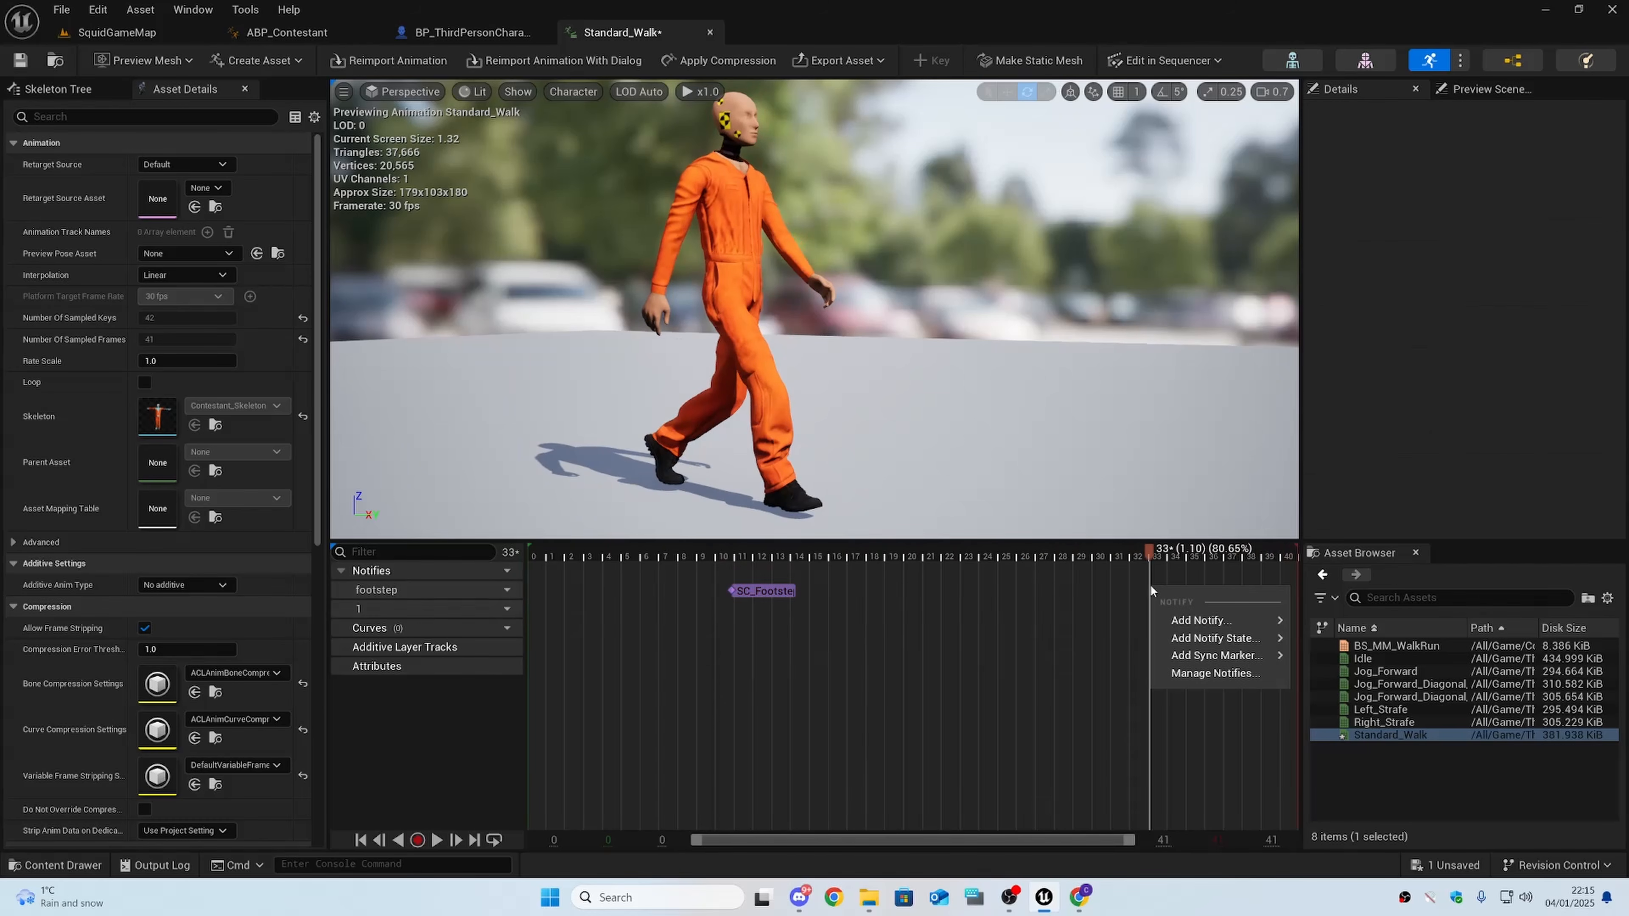
mouse_move(1206, 620)
click(1389, 751)
key(space)
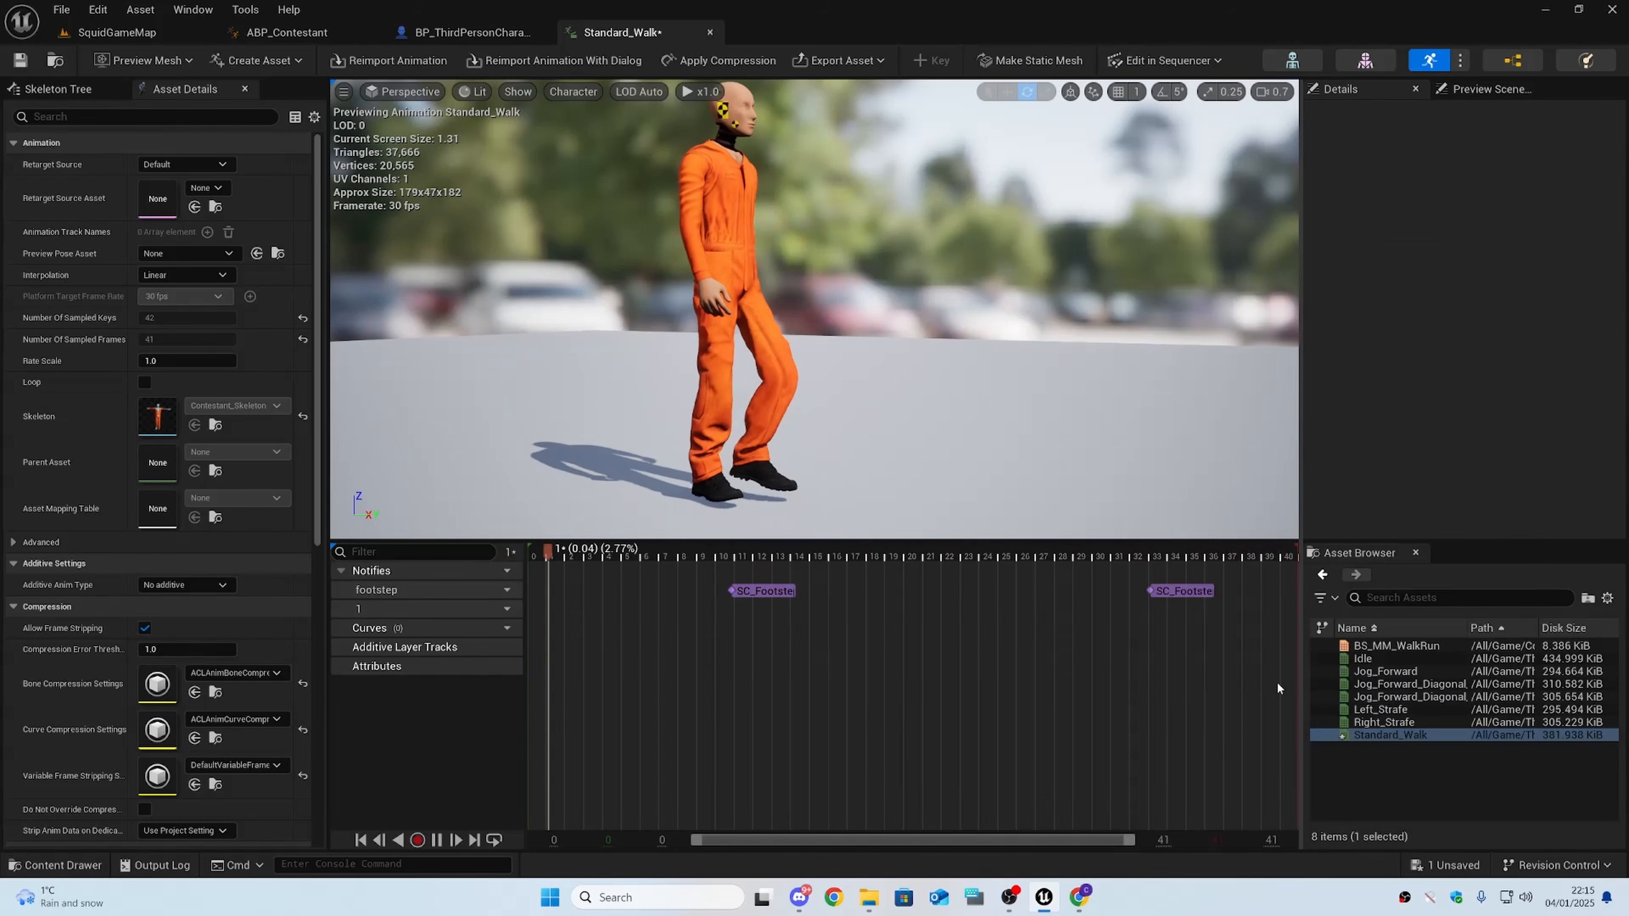
- Shift the second footstep notify slightly earlier, to about frame 32, replaying the walk between adjustments
key(space)
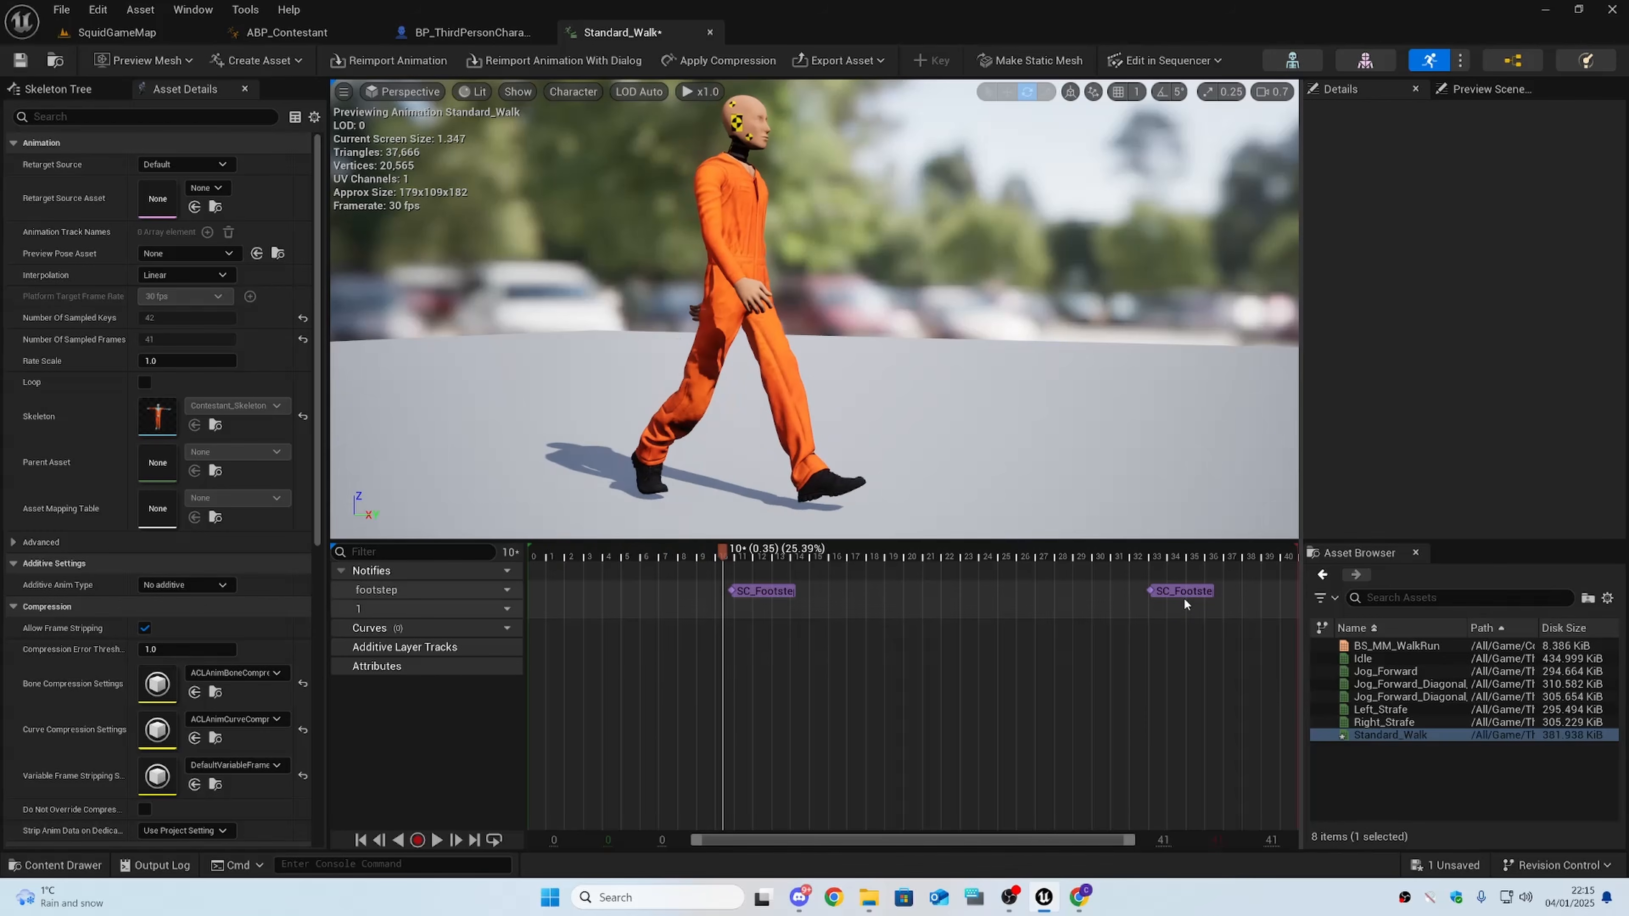
drag(1164, 593, 1133, 604)
key(space)
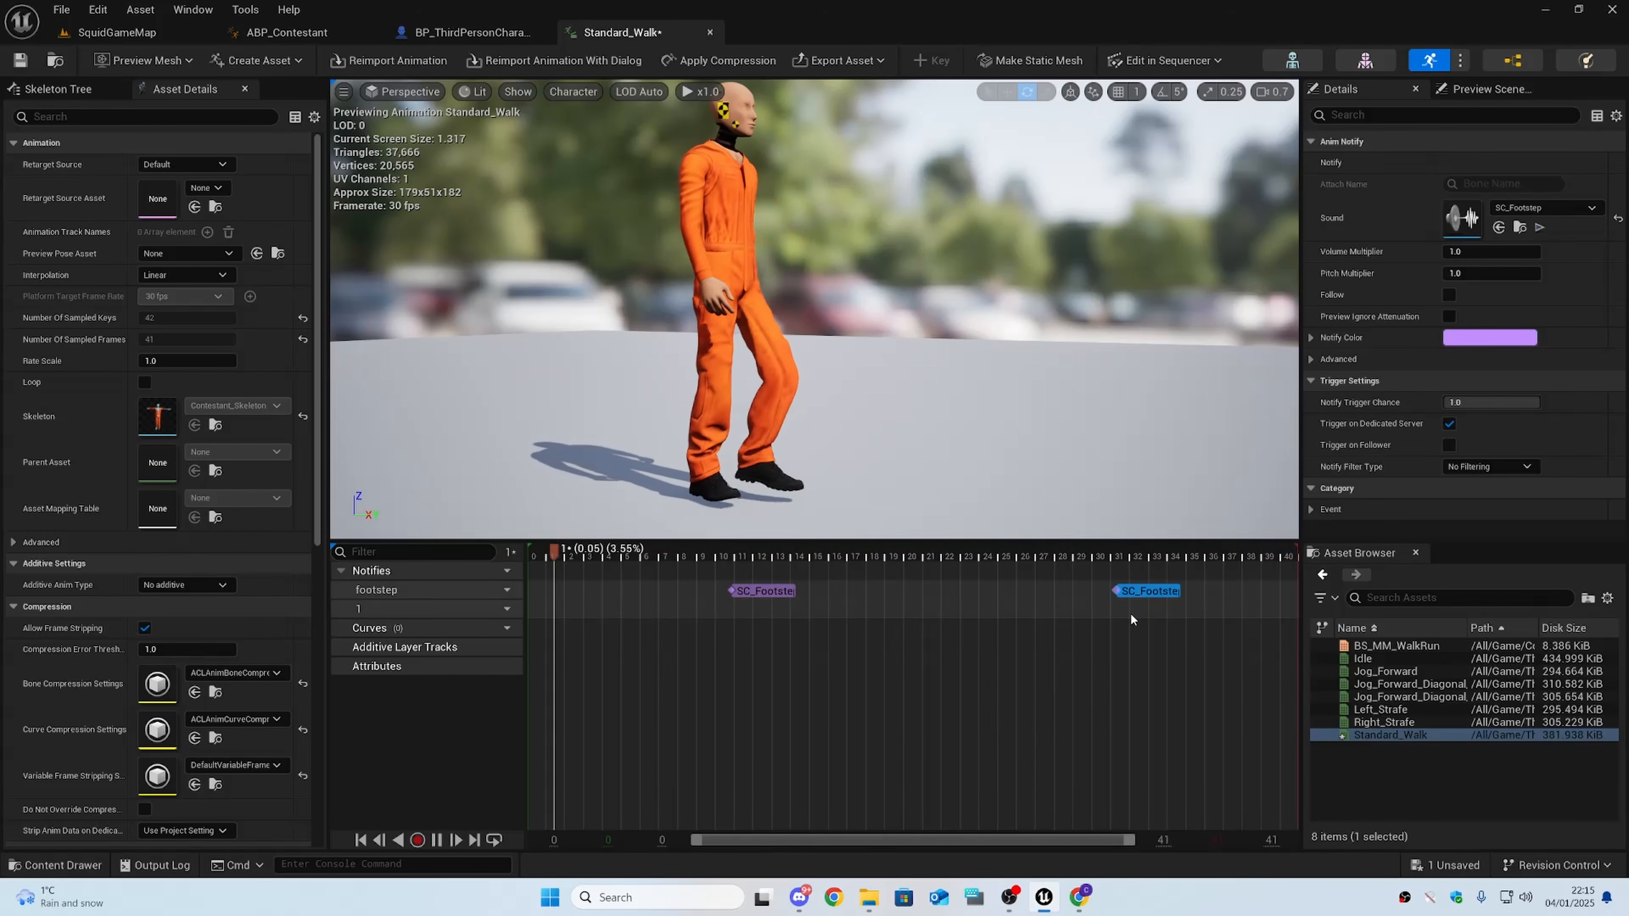
key(space)
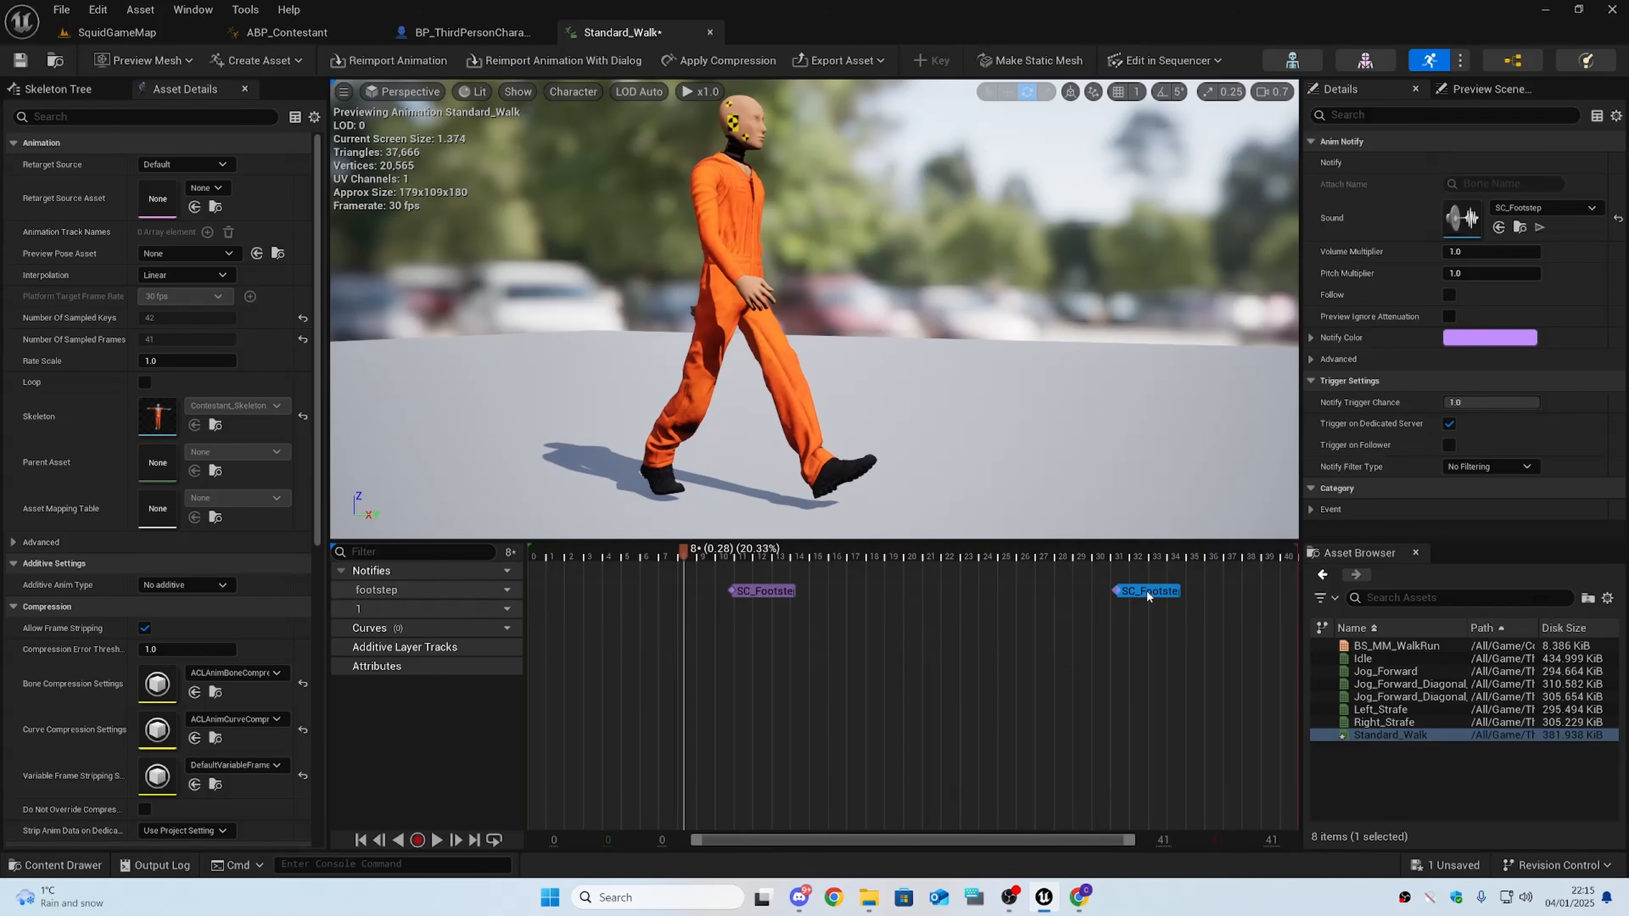
drag(1147, 590, 1160, 589)
key(space)
- Move the first footstep notify earlier to about 0.318 s, replay the walk, and save the animation
click(905, 596)
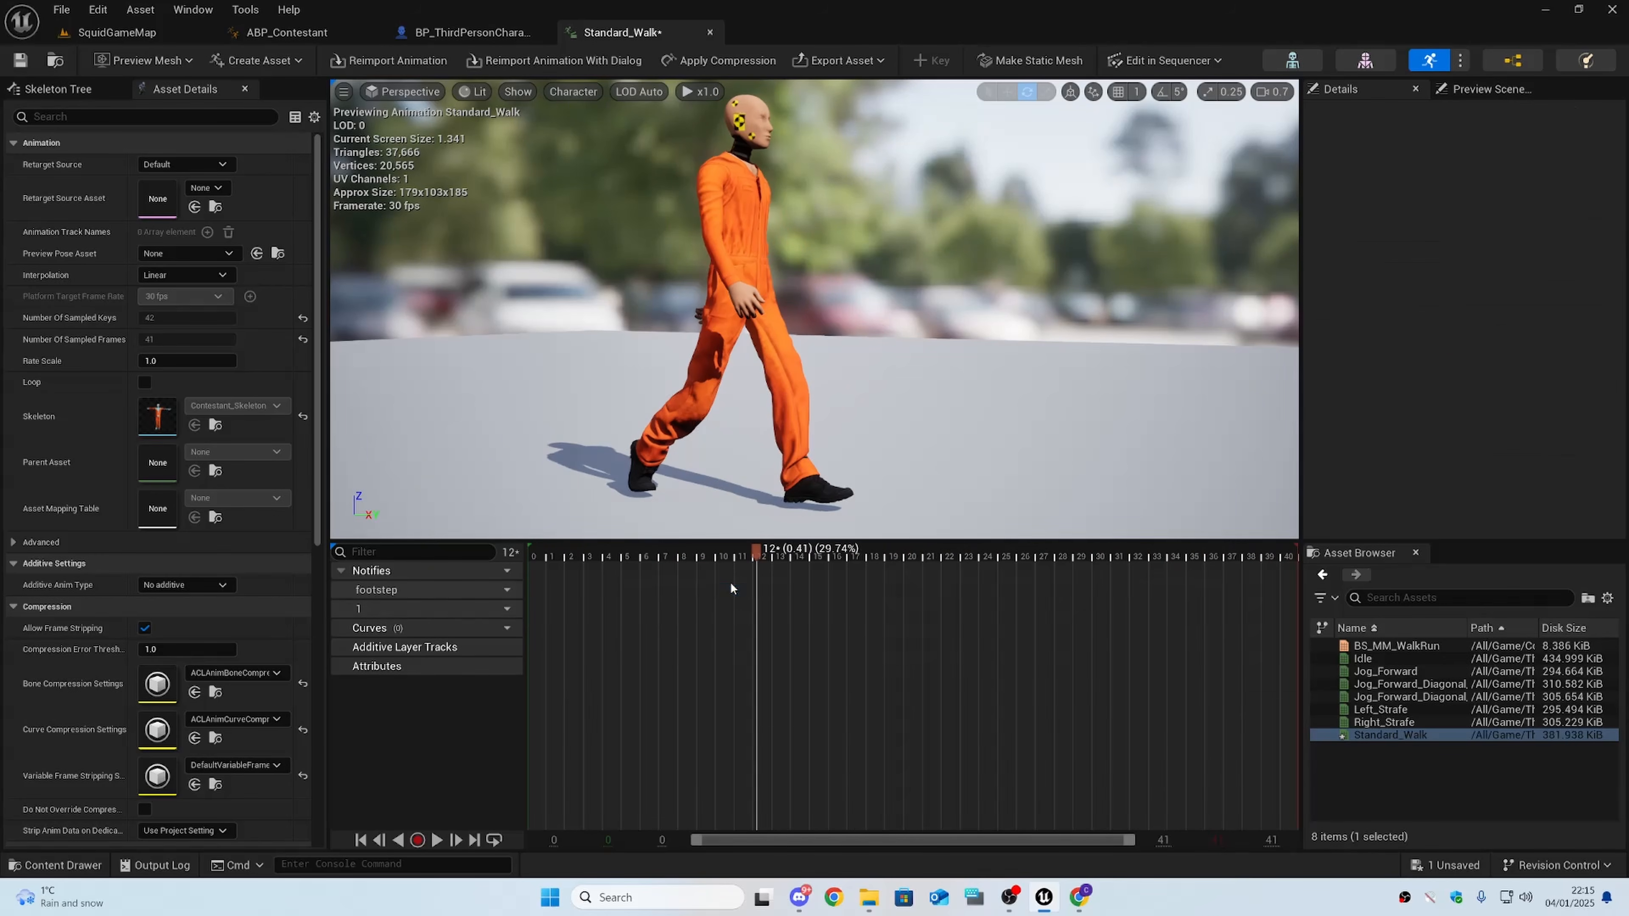
drag(758, 591, 734, 591)
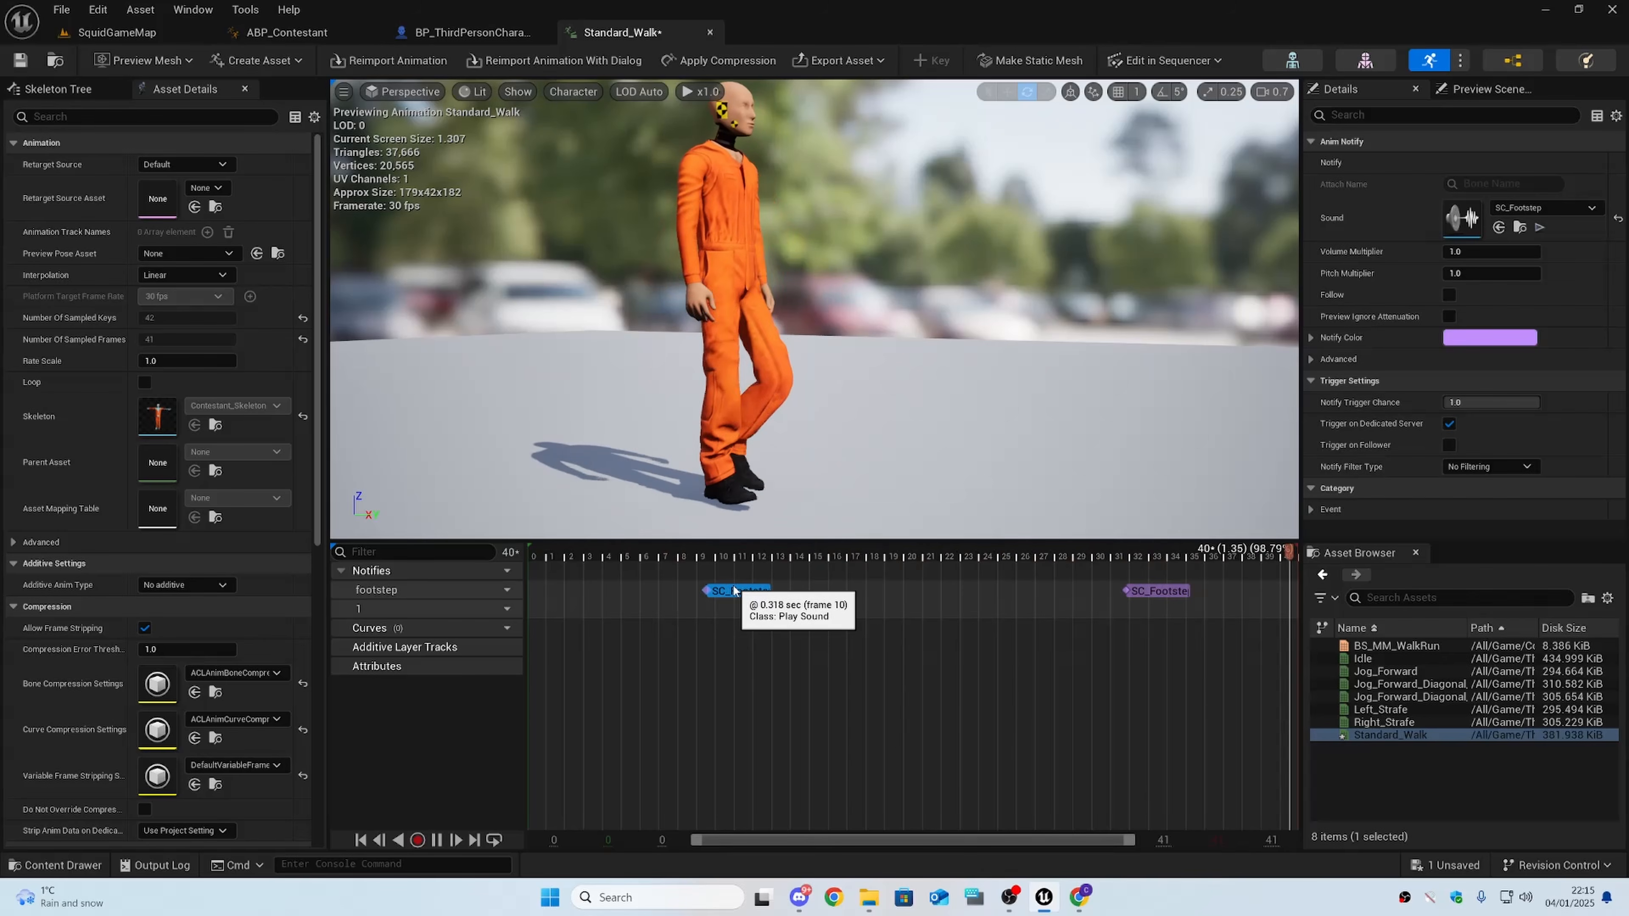
key(space)
key(ctrl+s)
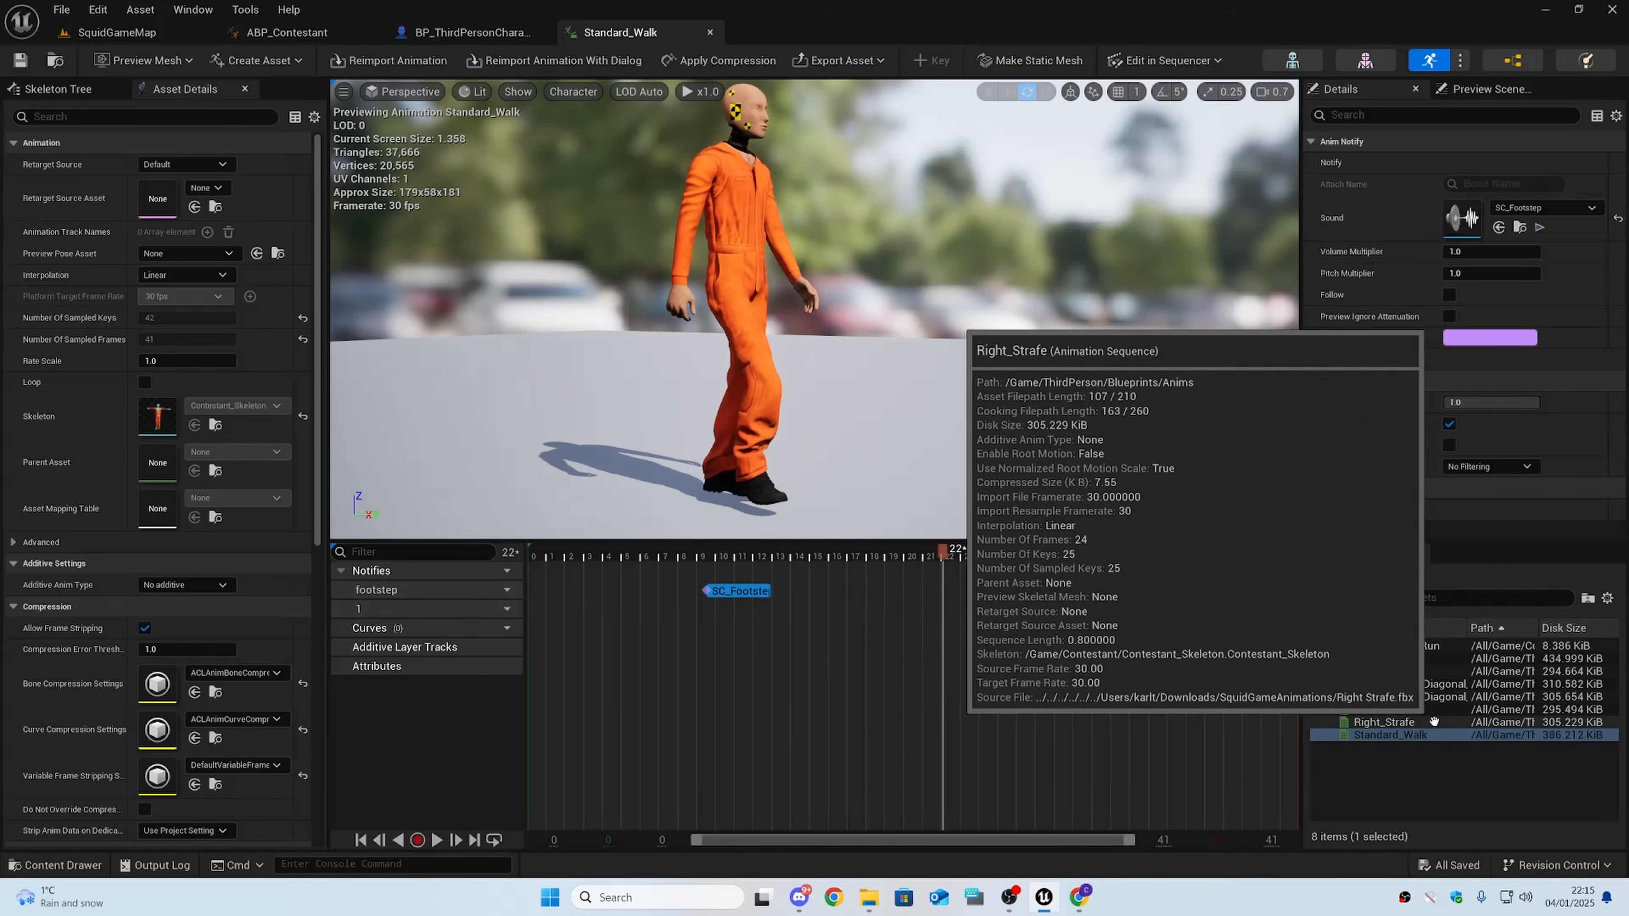
- Leave the Standard_Walk animation and return to the SquidGameMap level
click(1386, 671)
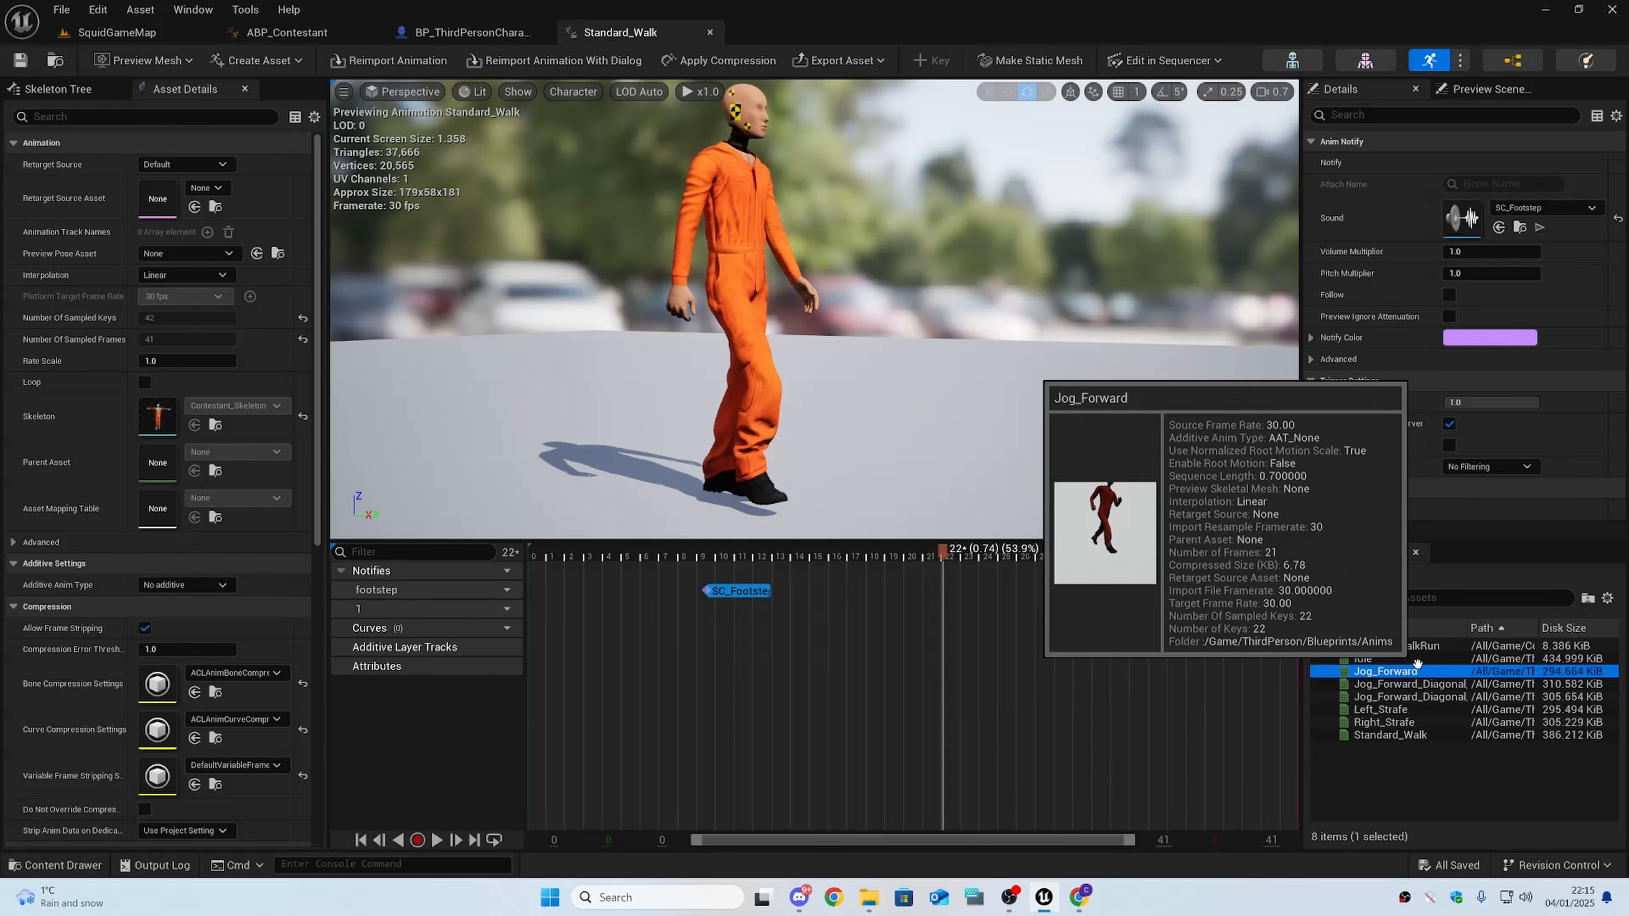
click(1416, 659)
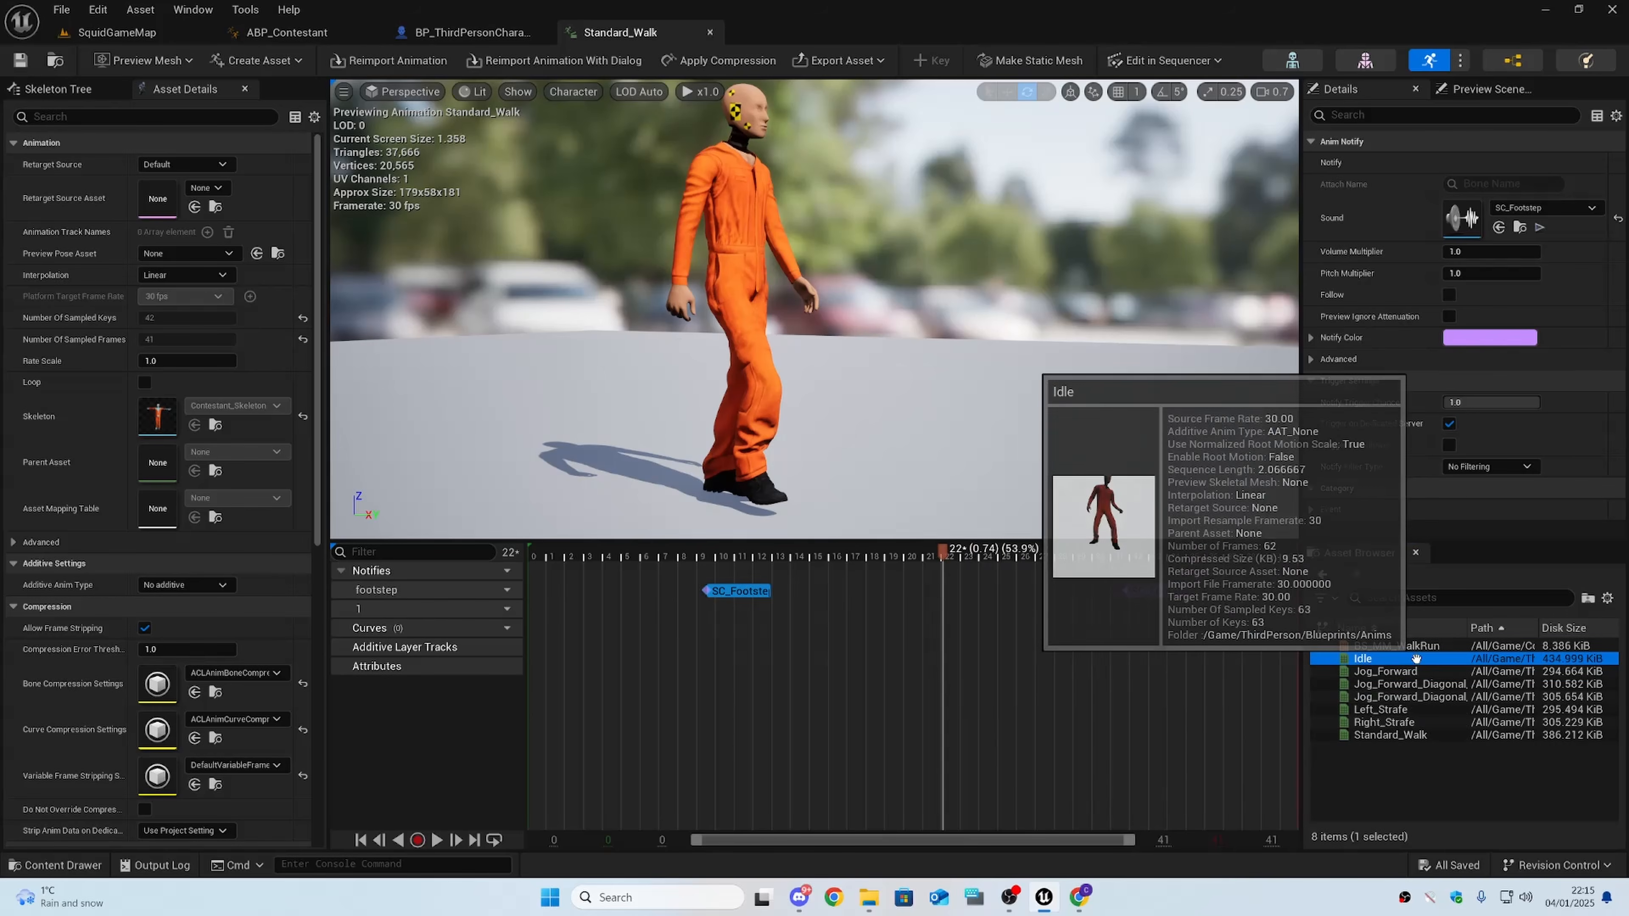
click(24, 66)
click(472, 32)
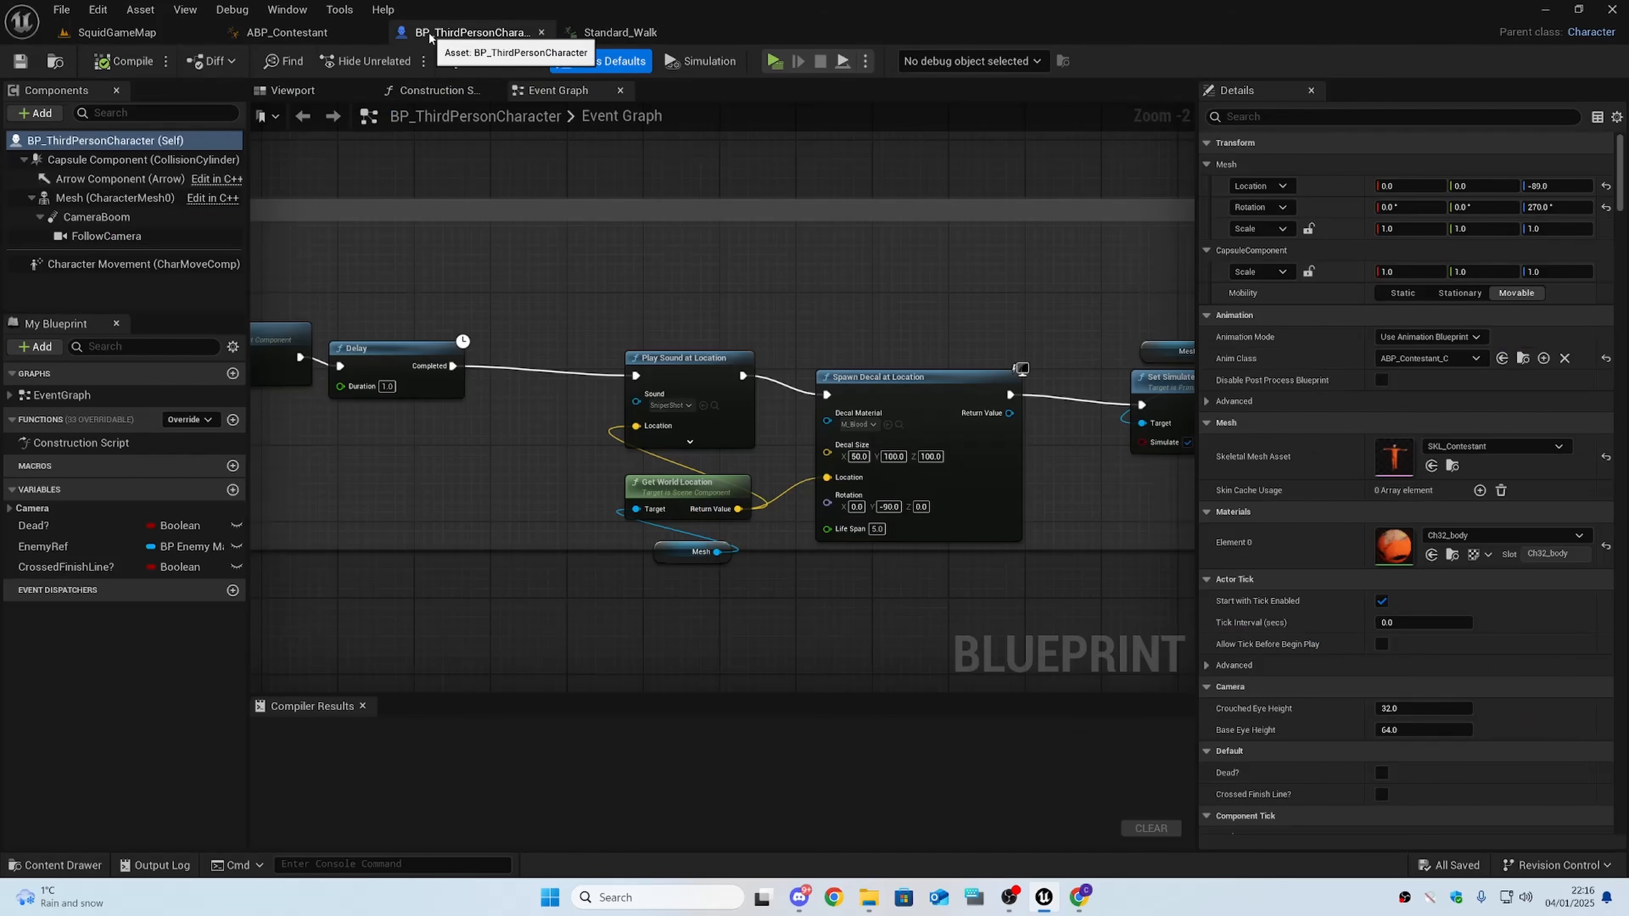
click(117, 33)
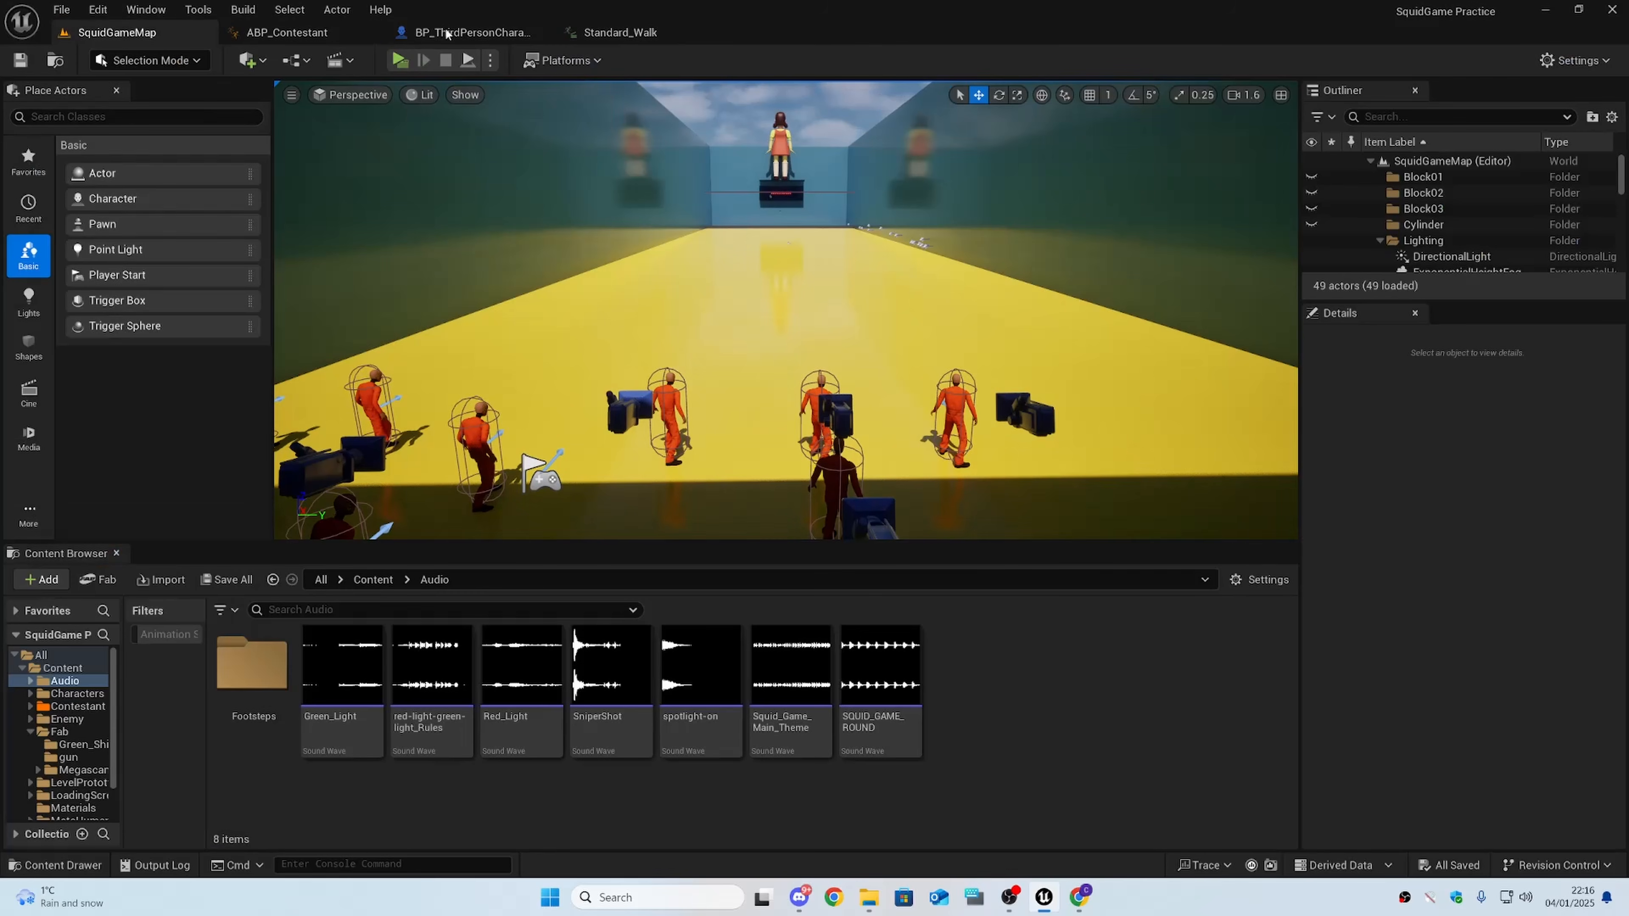
right_click(1103, 682)
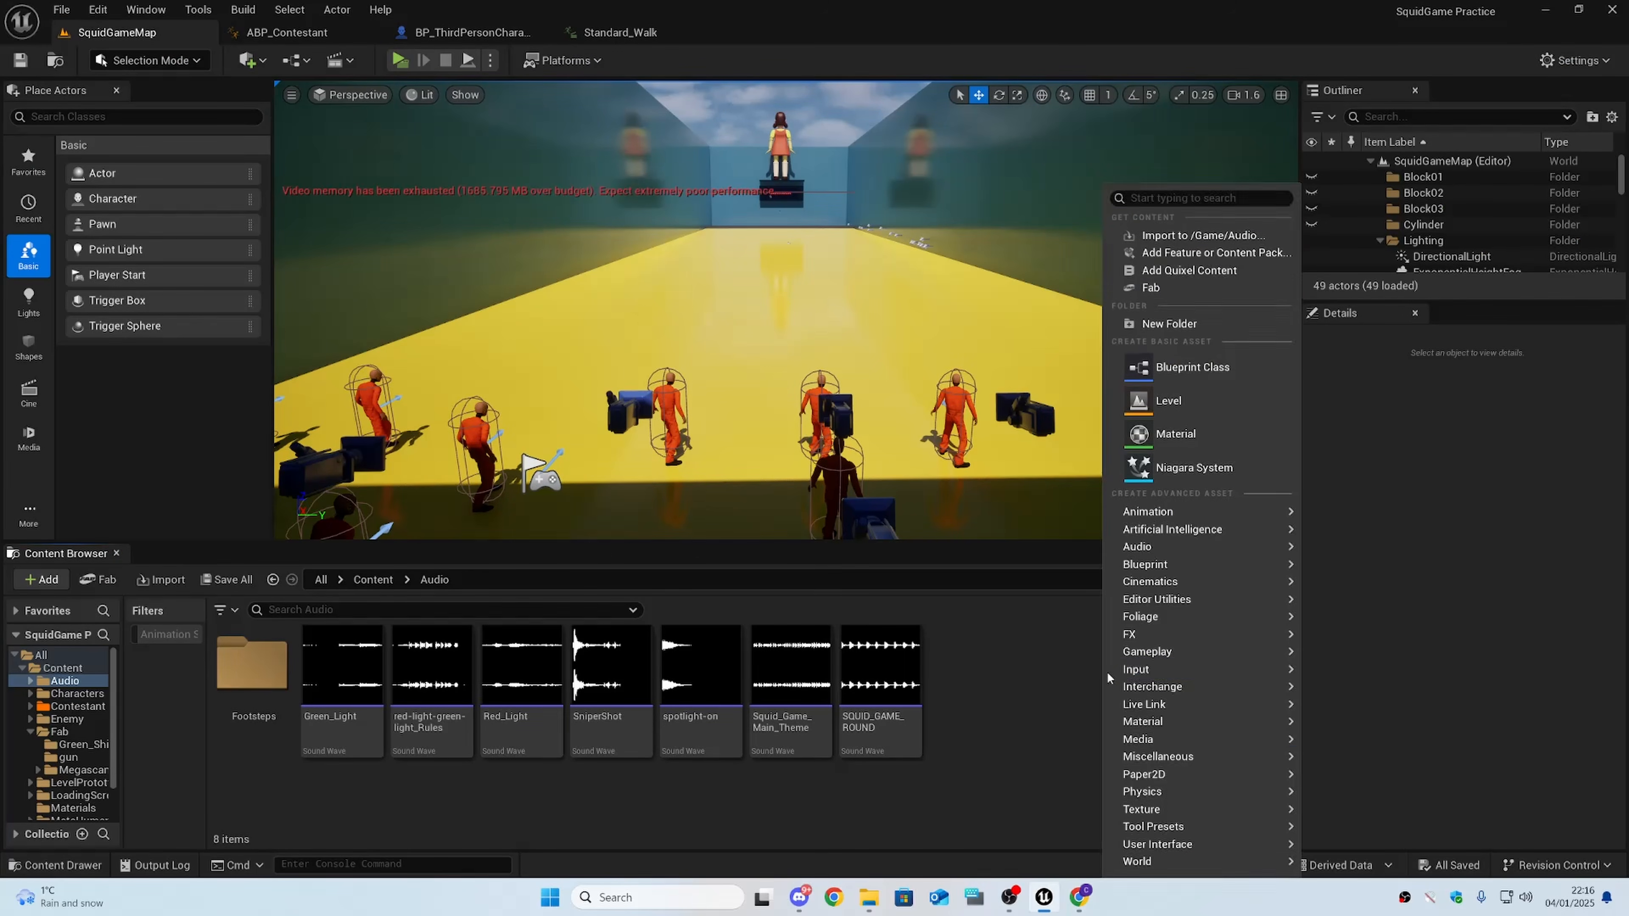
mouse_move(1116, 671)
click(1070, 682)
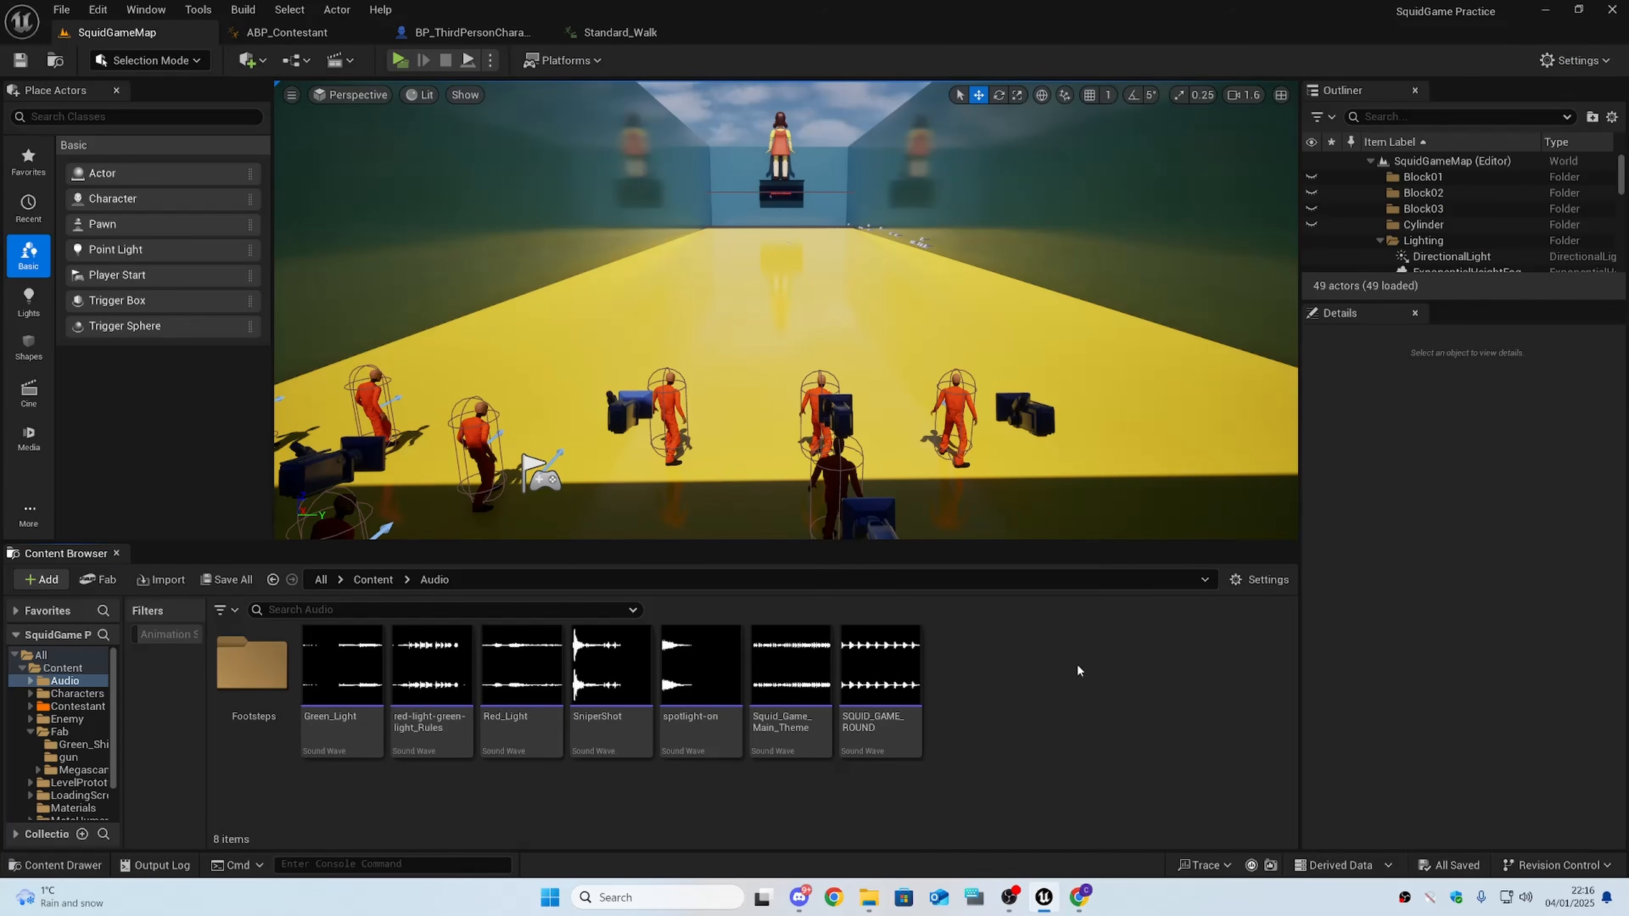
mouse_move(801, 674)
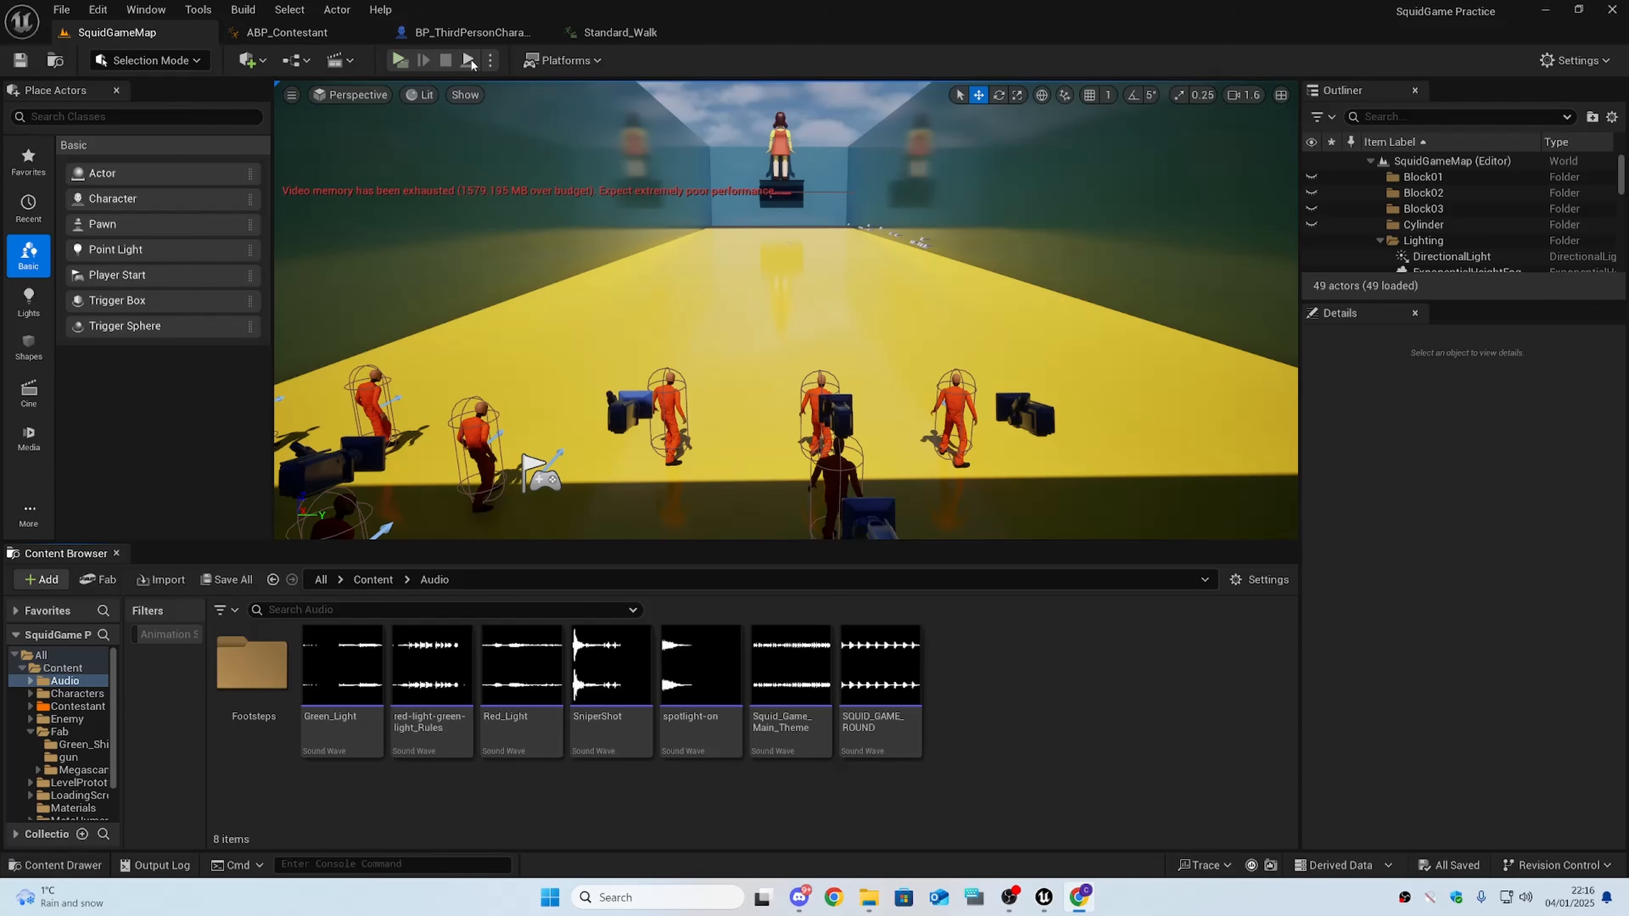
- Run SquidGameMap in a new editor window and end the play session
click(490, 60)
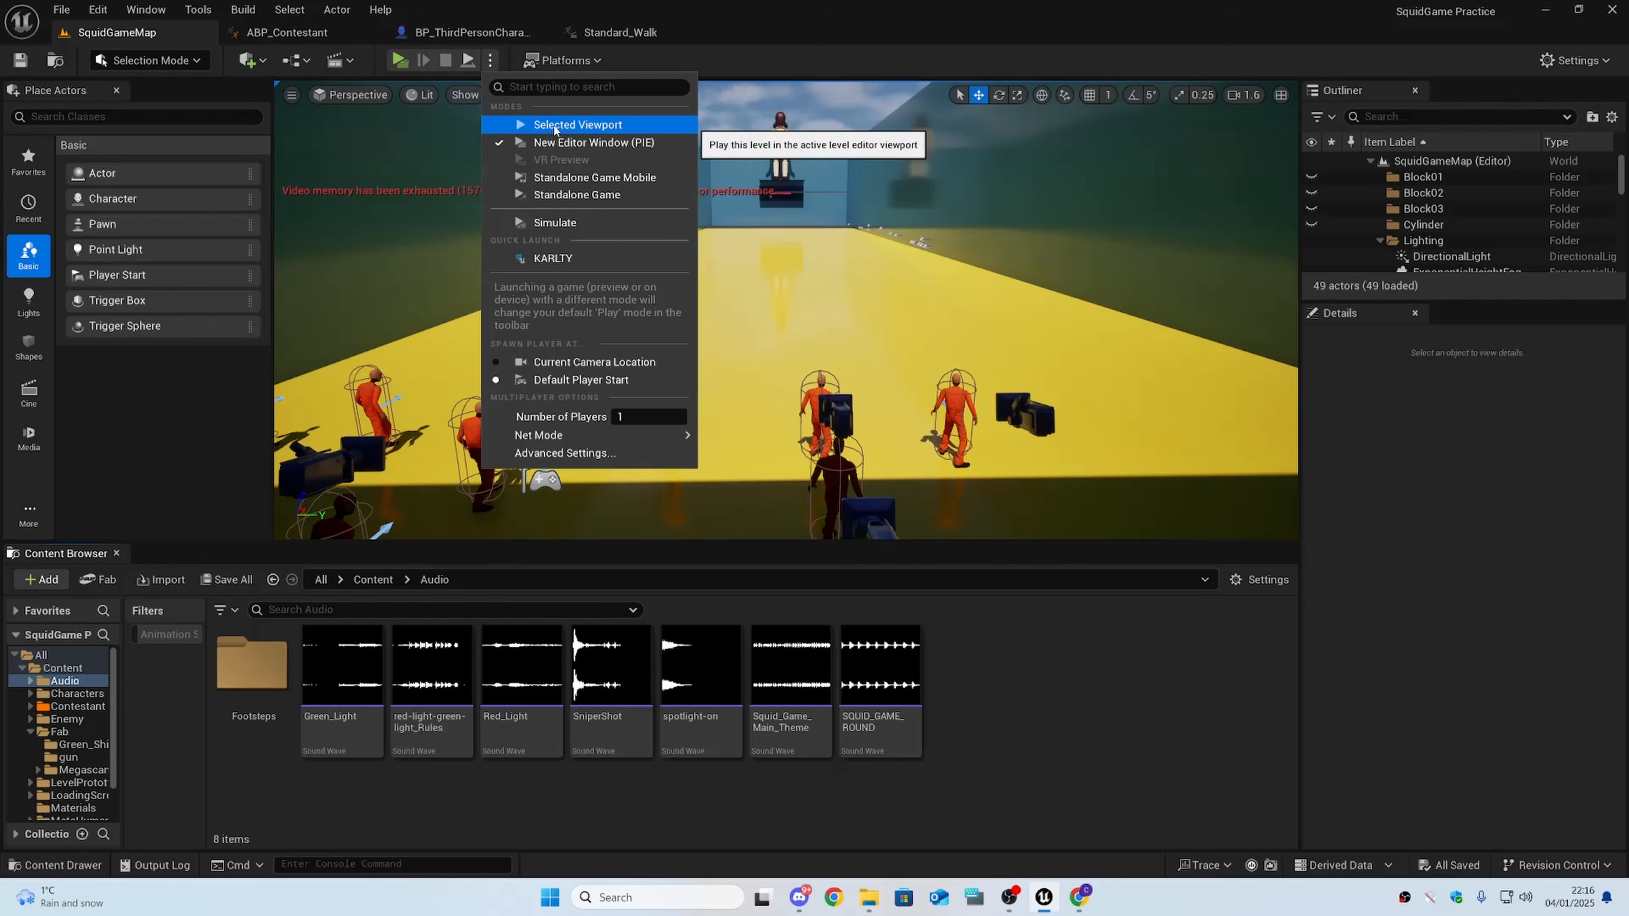
click(570, 147)
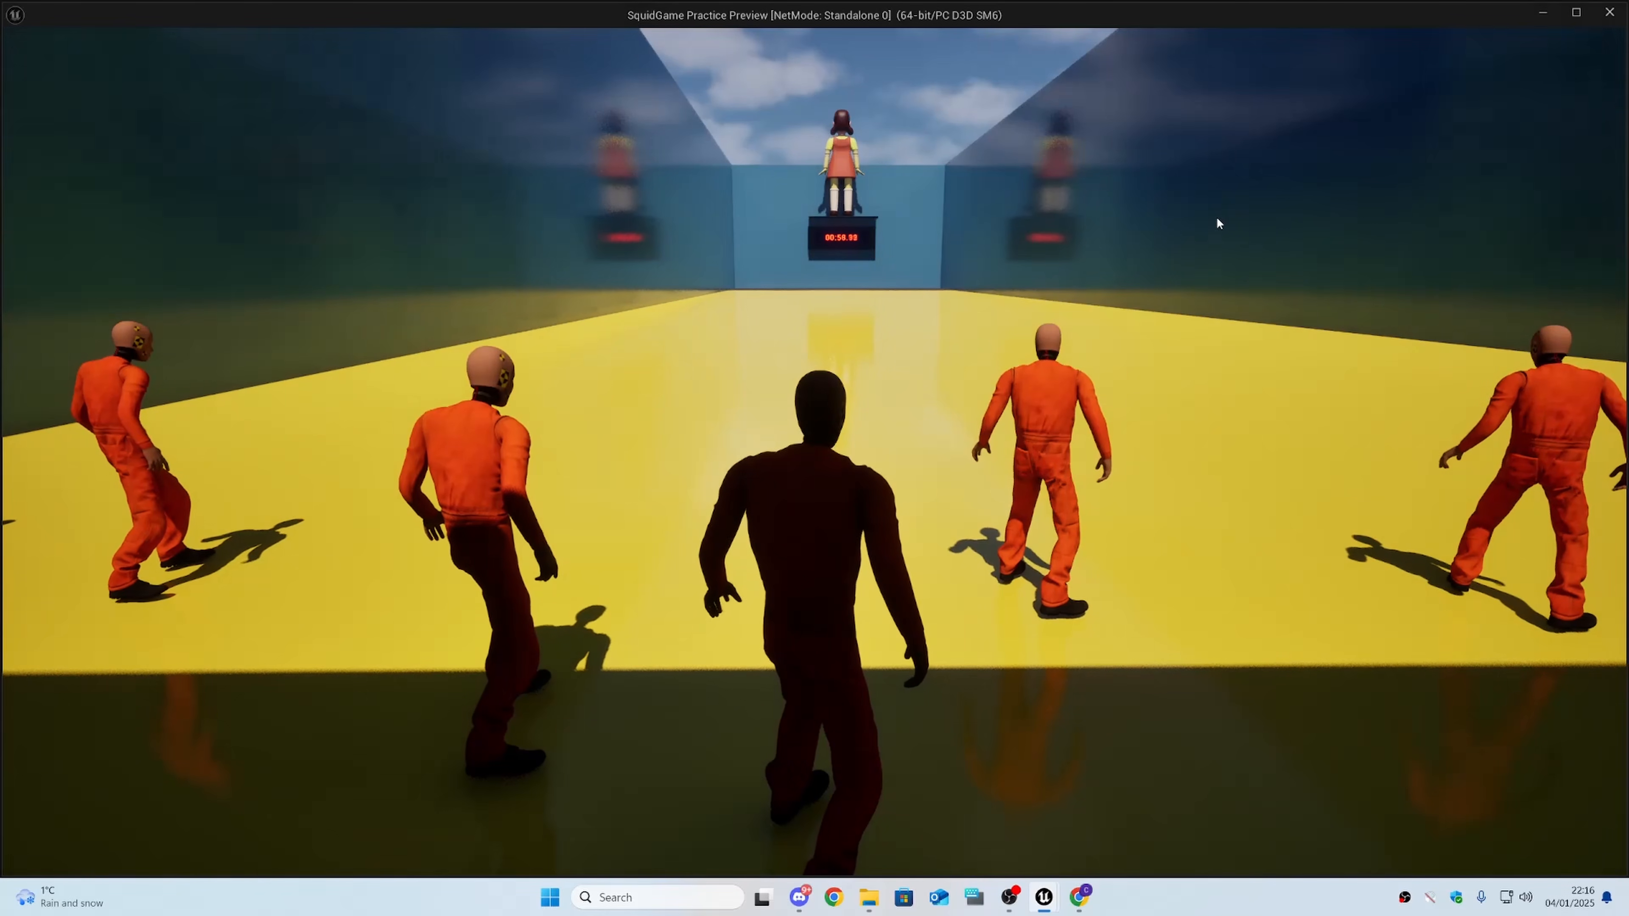
key(Escape)
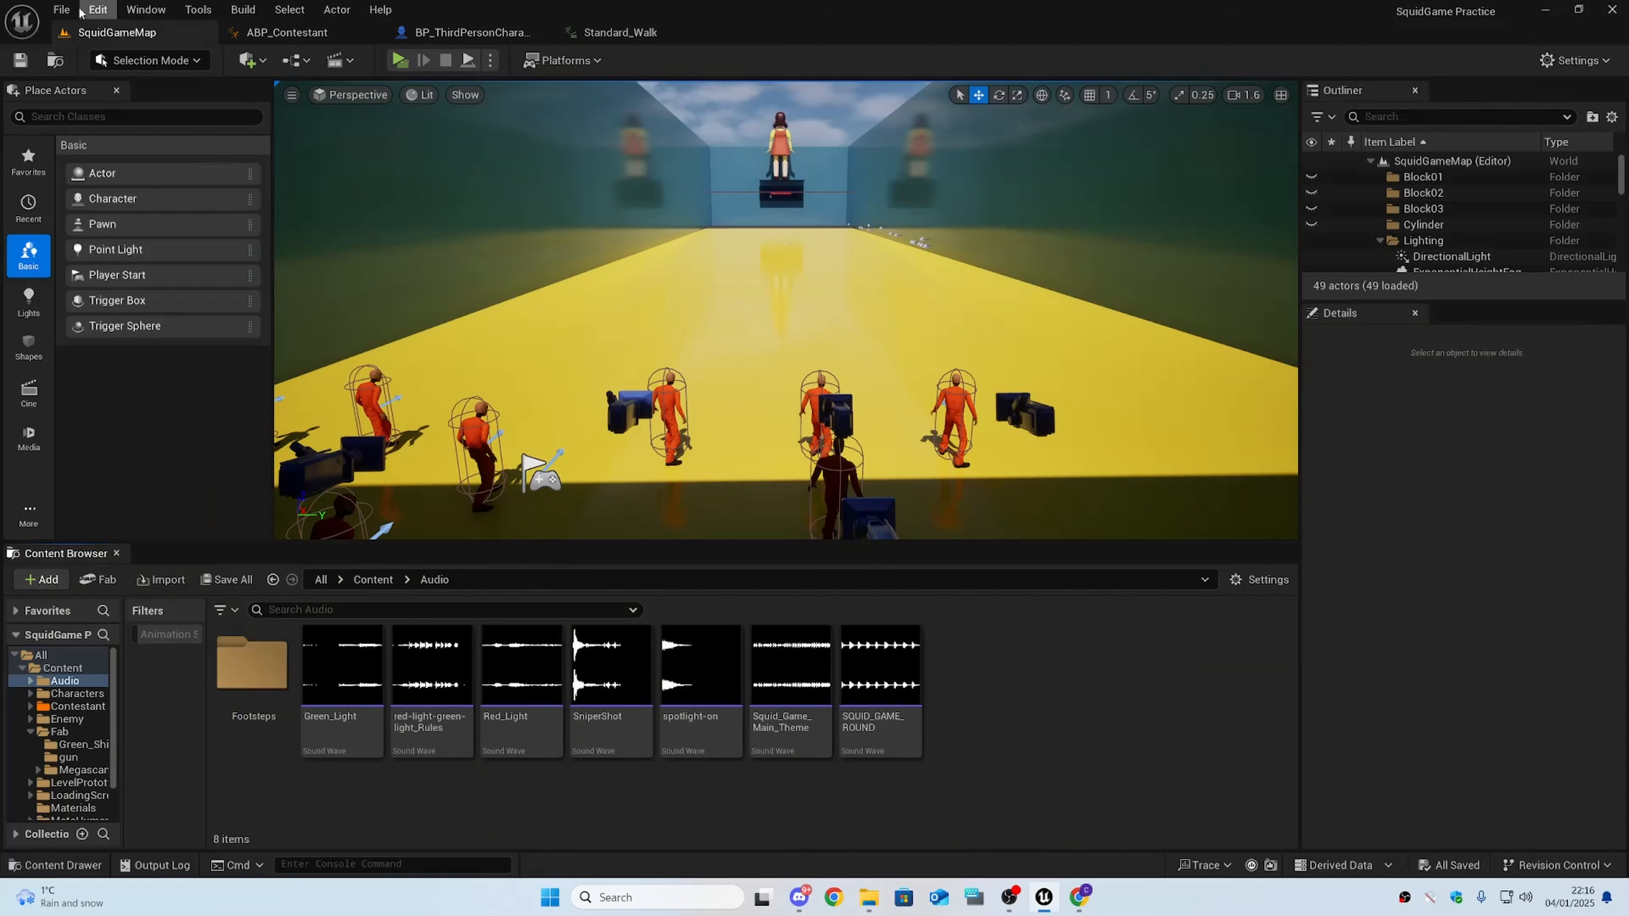
- Open the EmptyMenuLevel level in place of SquidGameMap
click(61, 9)
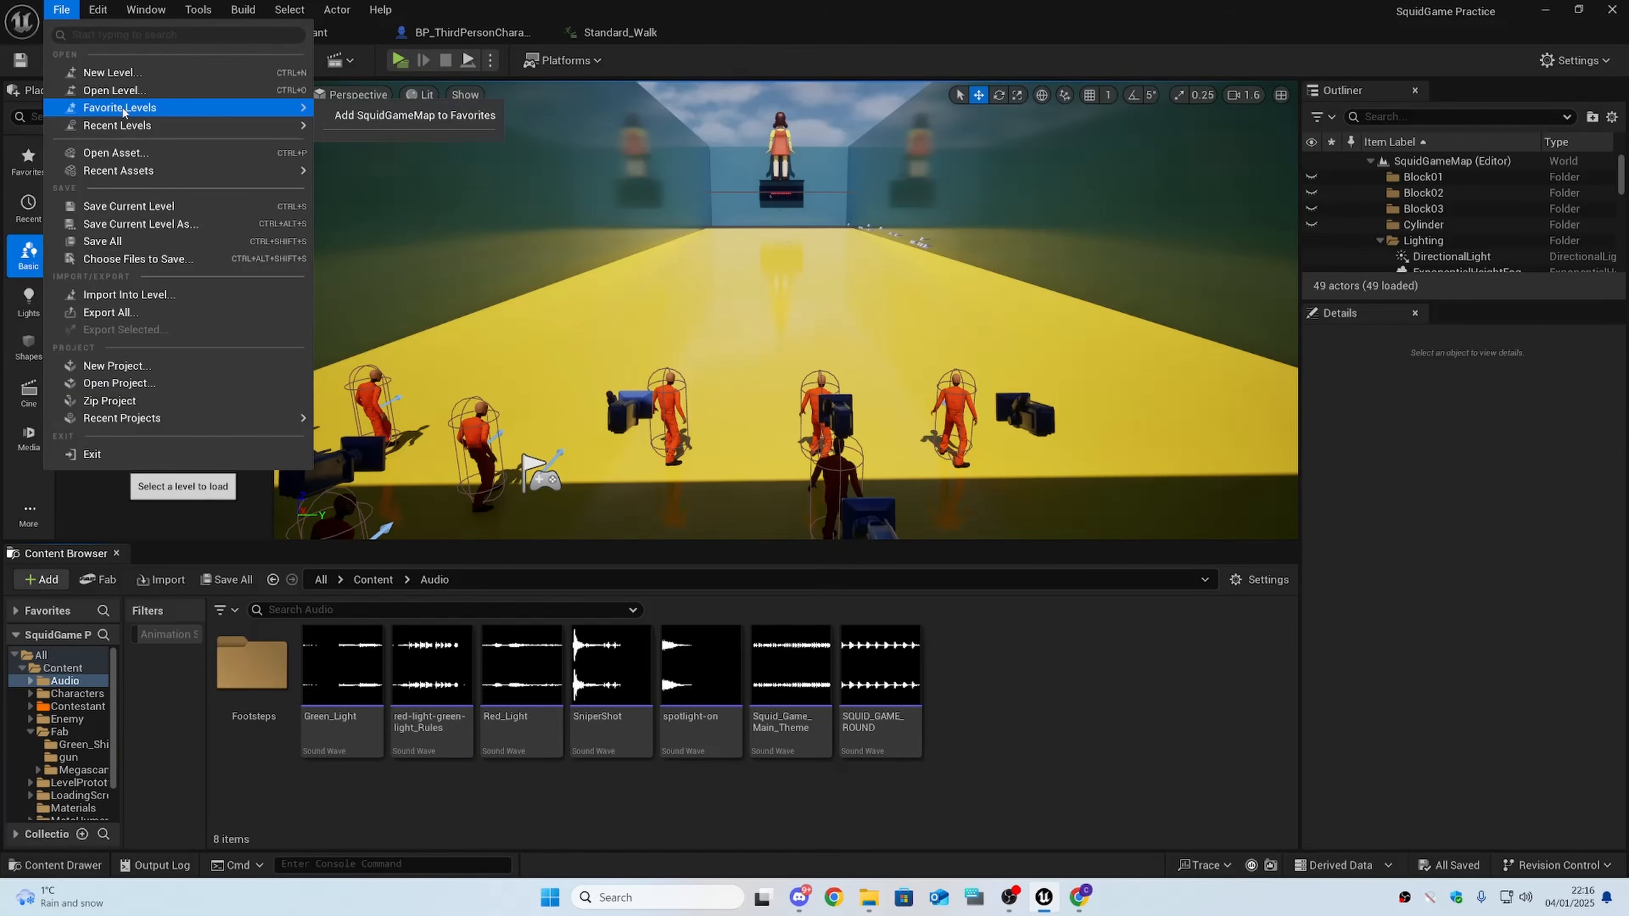
click(114, 89)
click(868, 577)
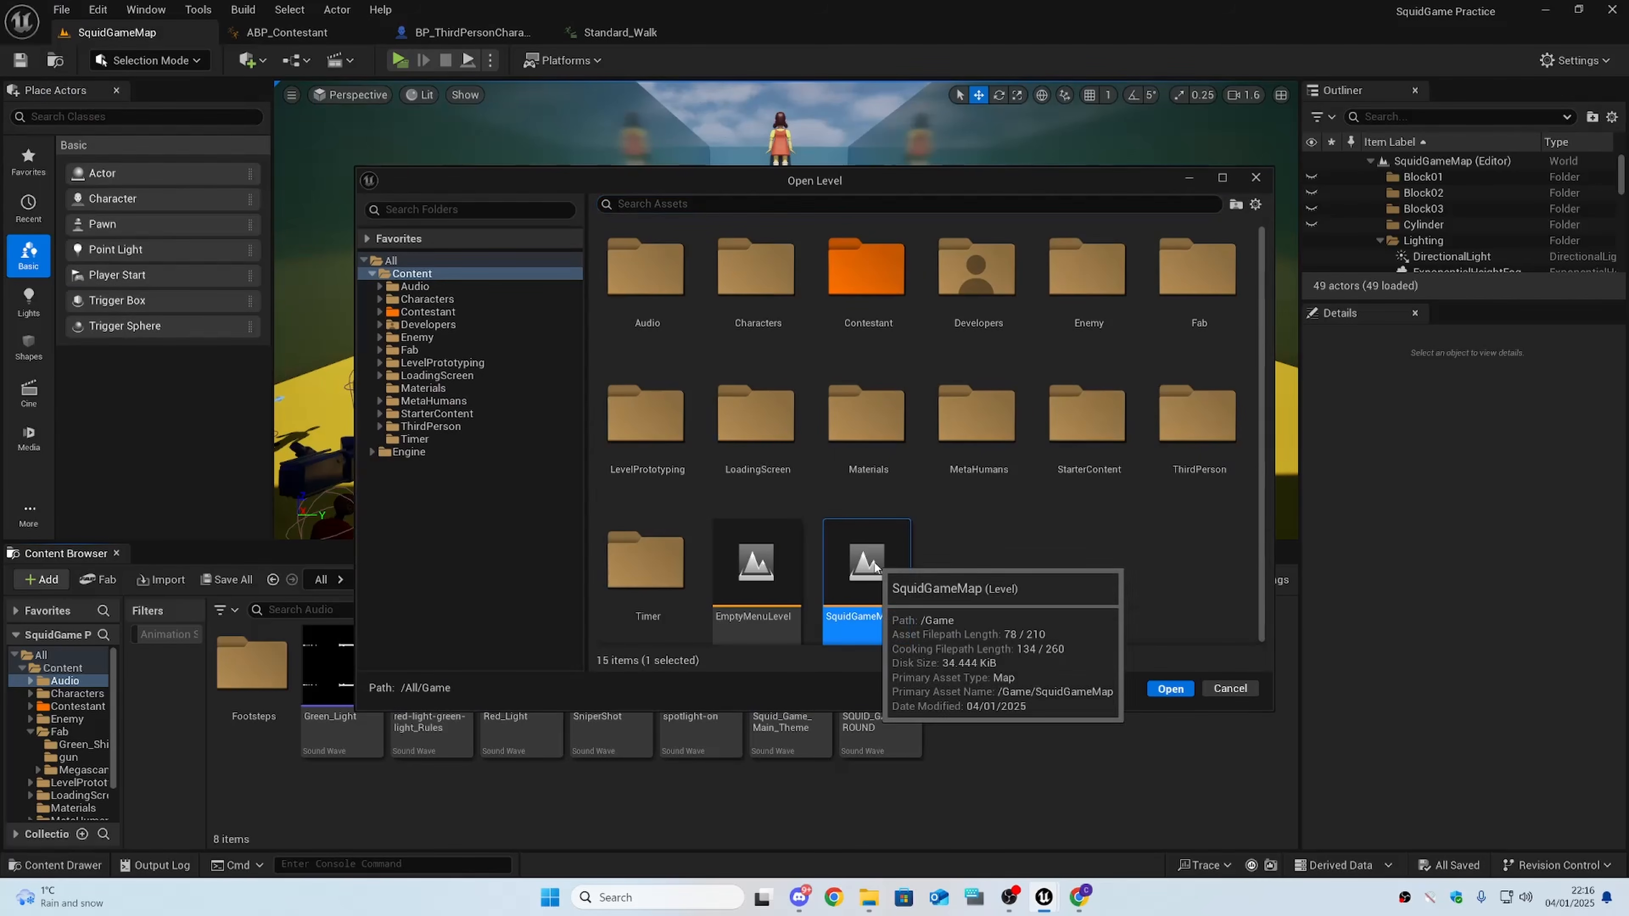
click(756, 578)
click(1171, 689)
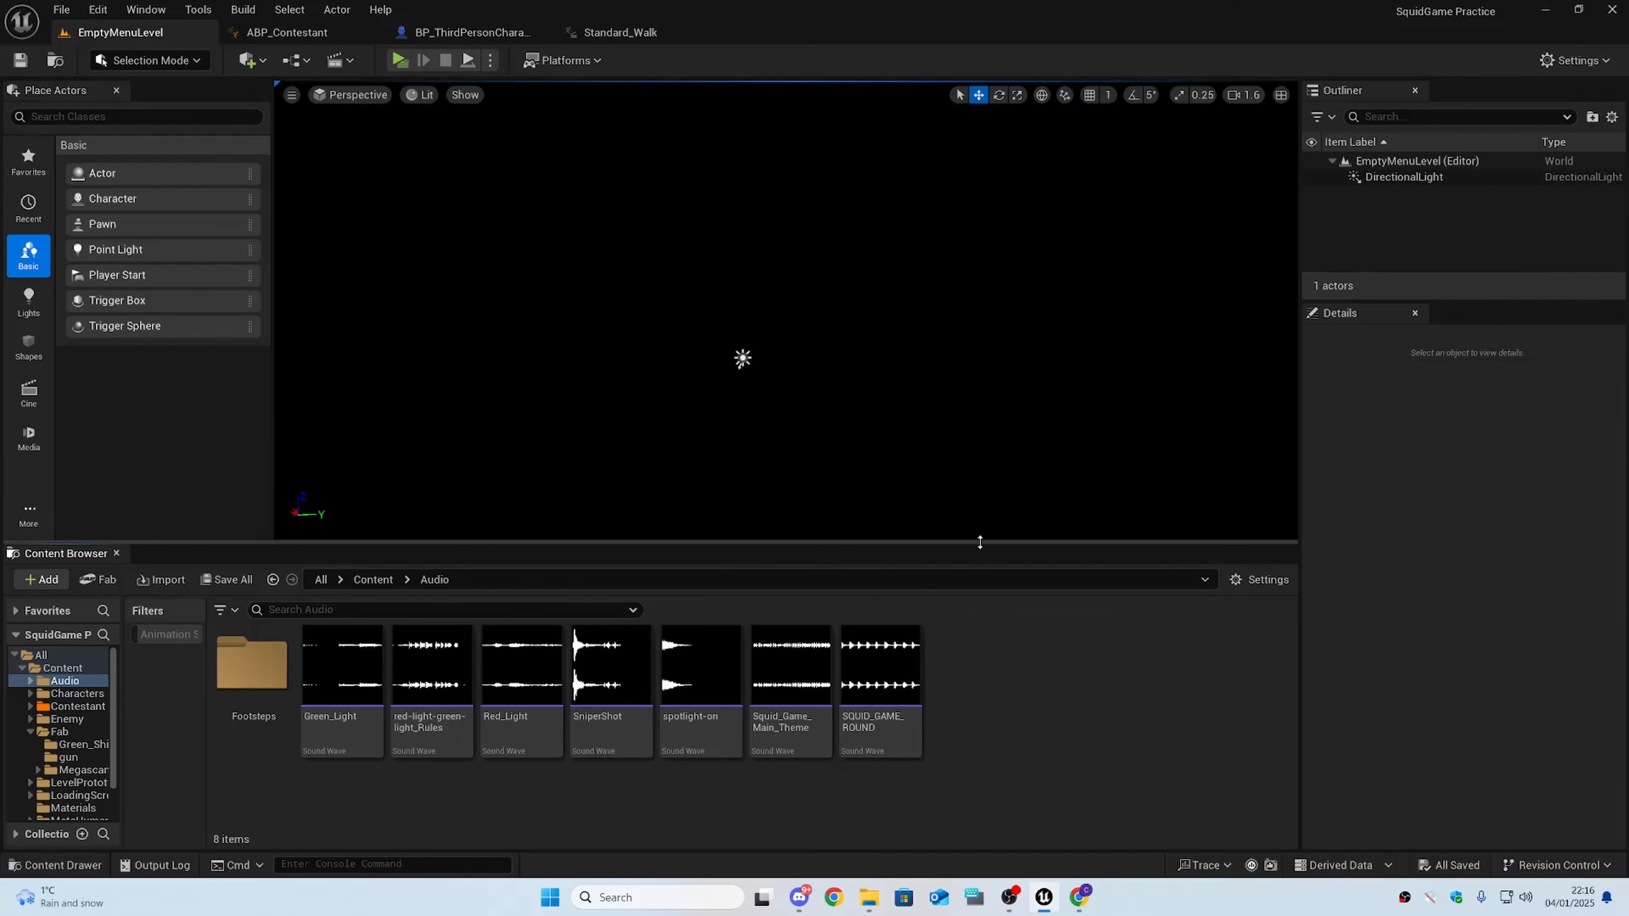
- Enlarge the level viewport and play-test from EmptyMenuLevel, moving the contestant forward to check the footstep sounds, and end the session
drag(978, 539, 981, 684)
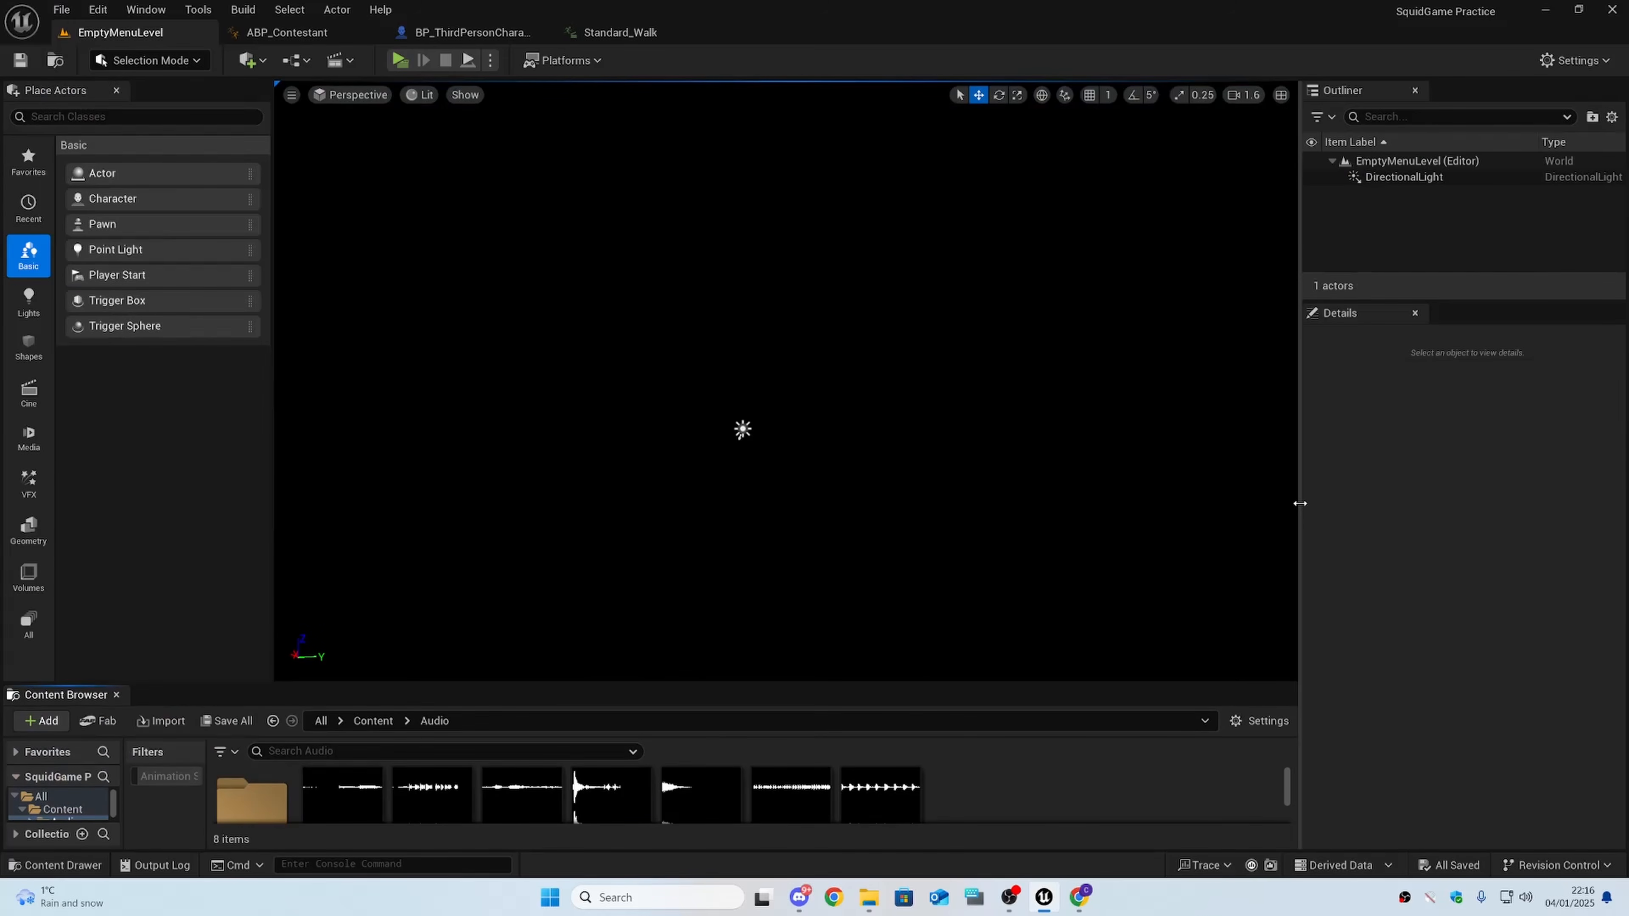
drag(1299, 503, 1414, 505)
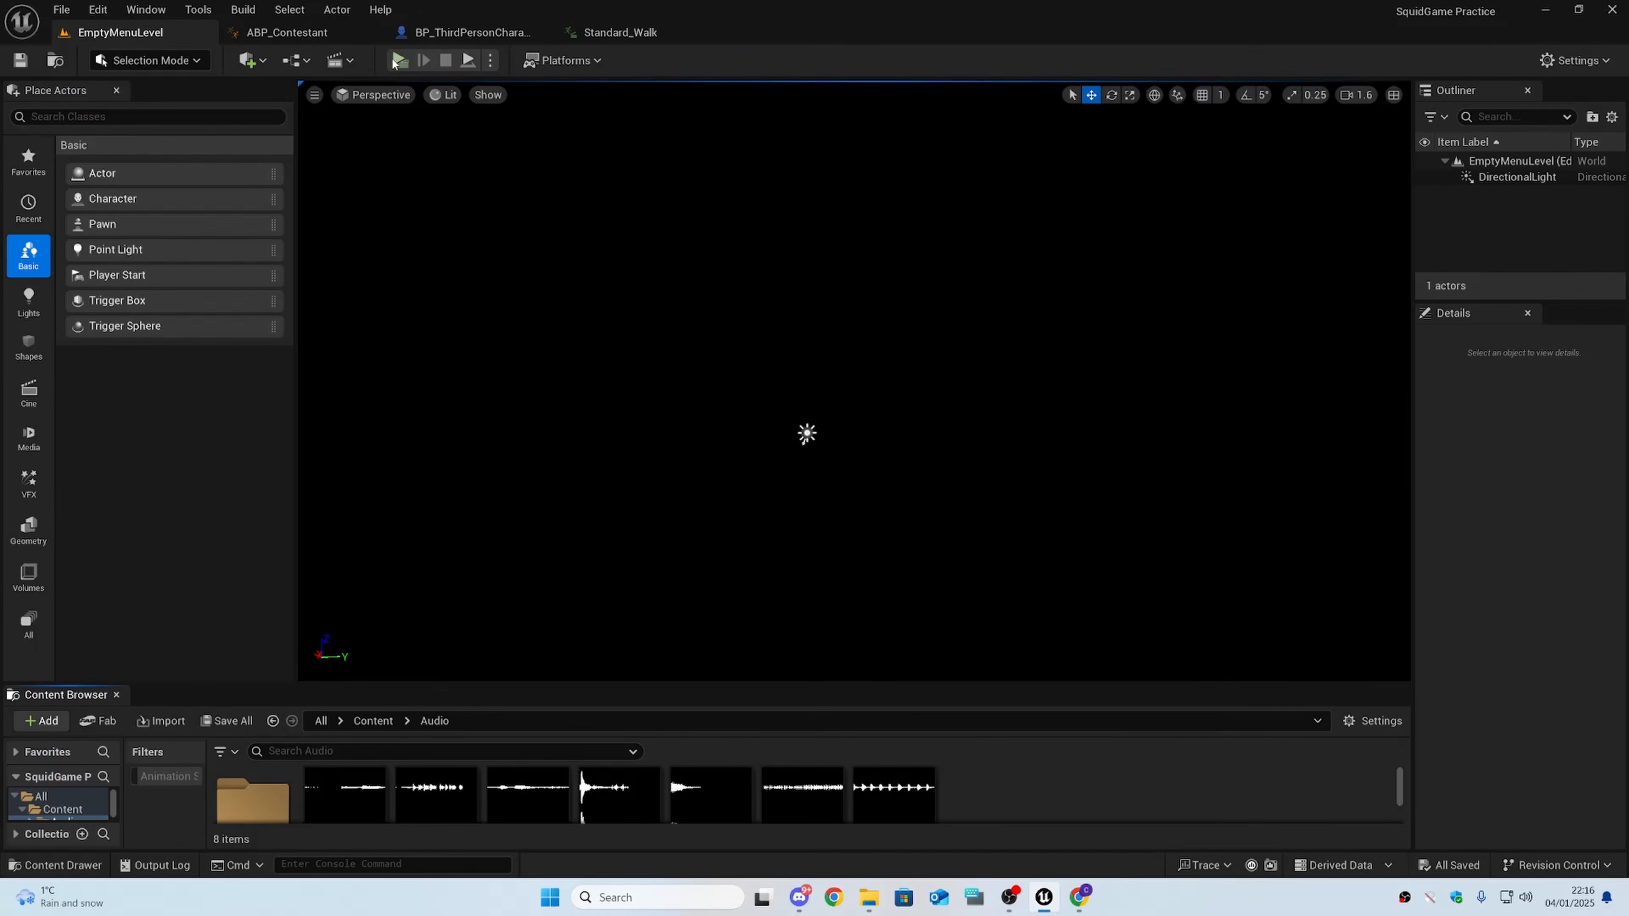
click(398, 61)
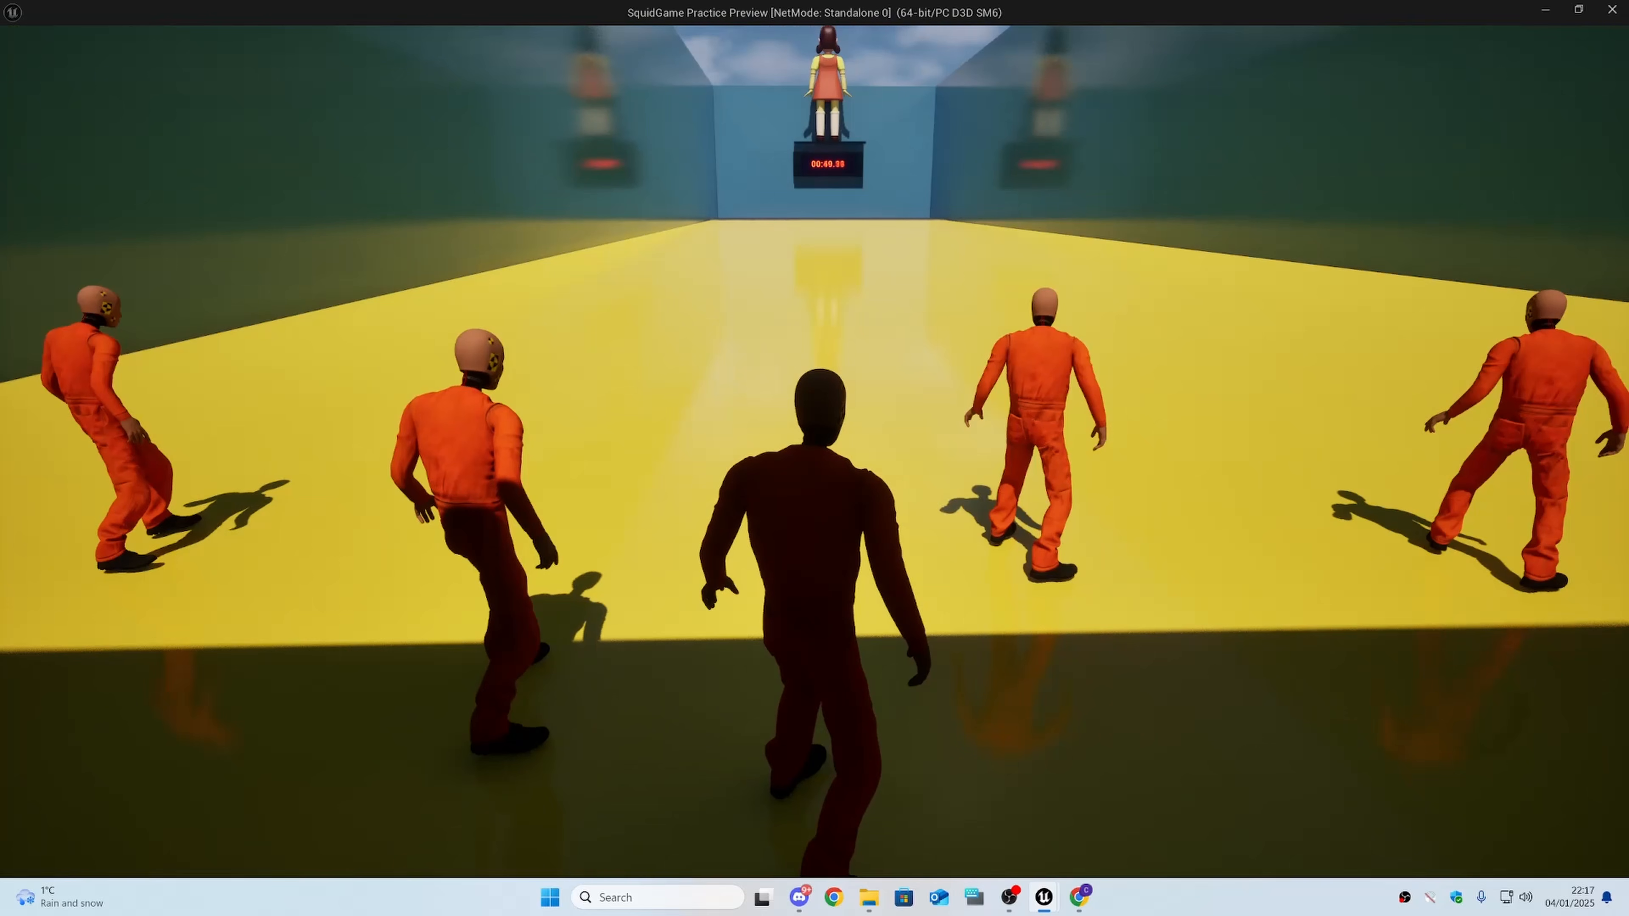
key(w)
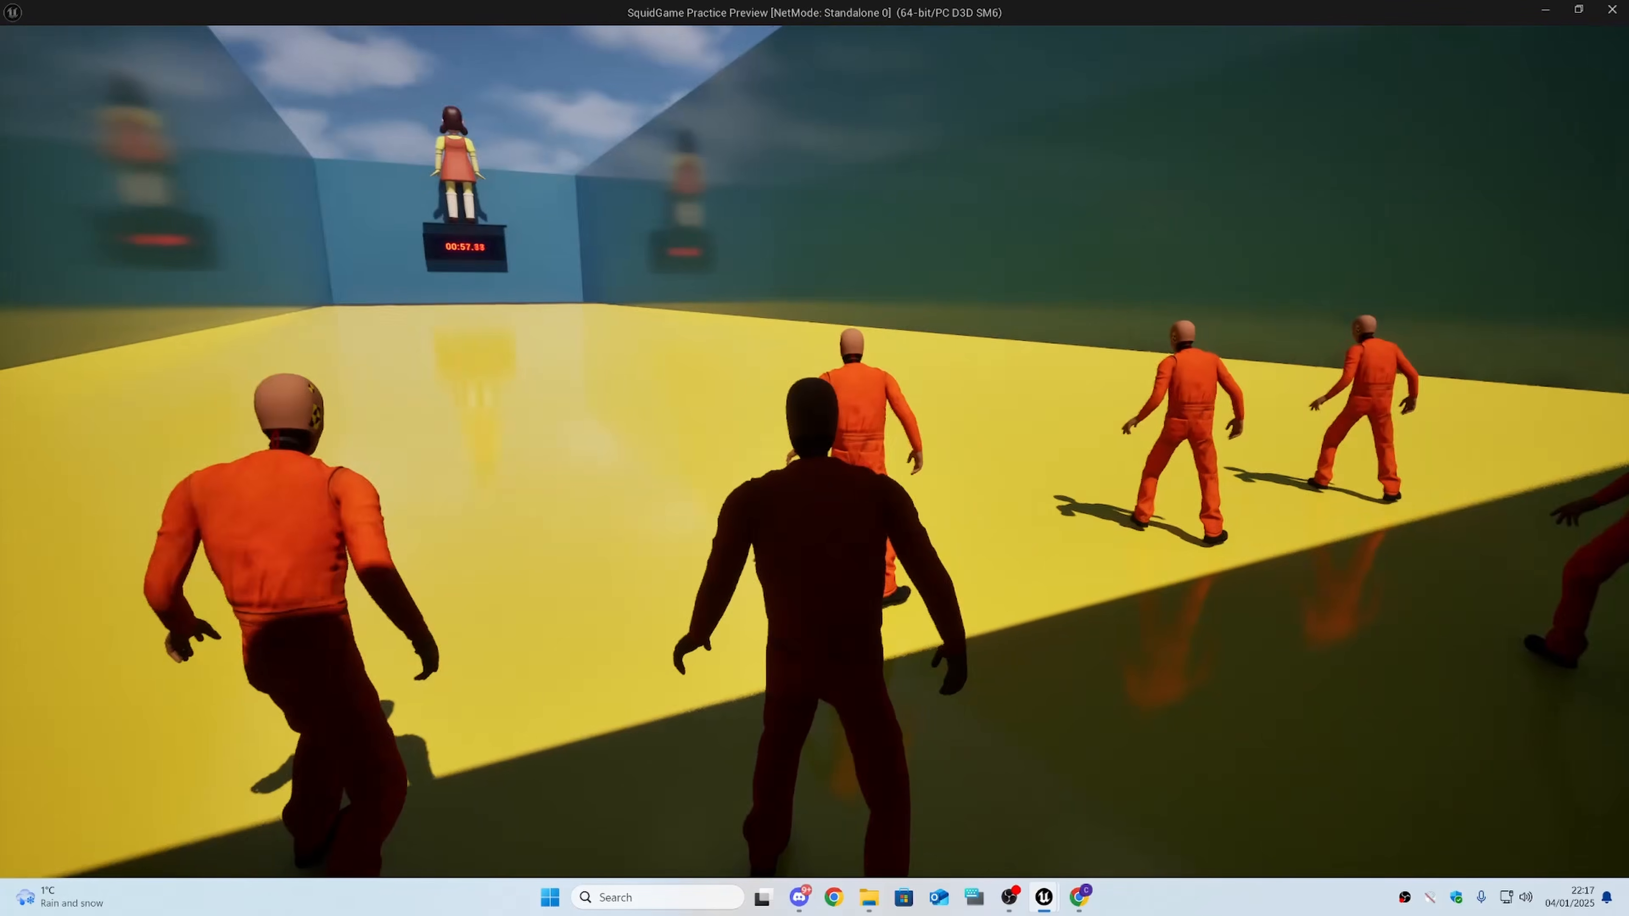
key(Escape)
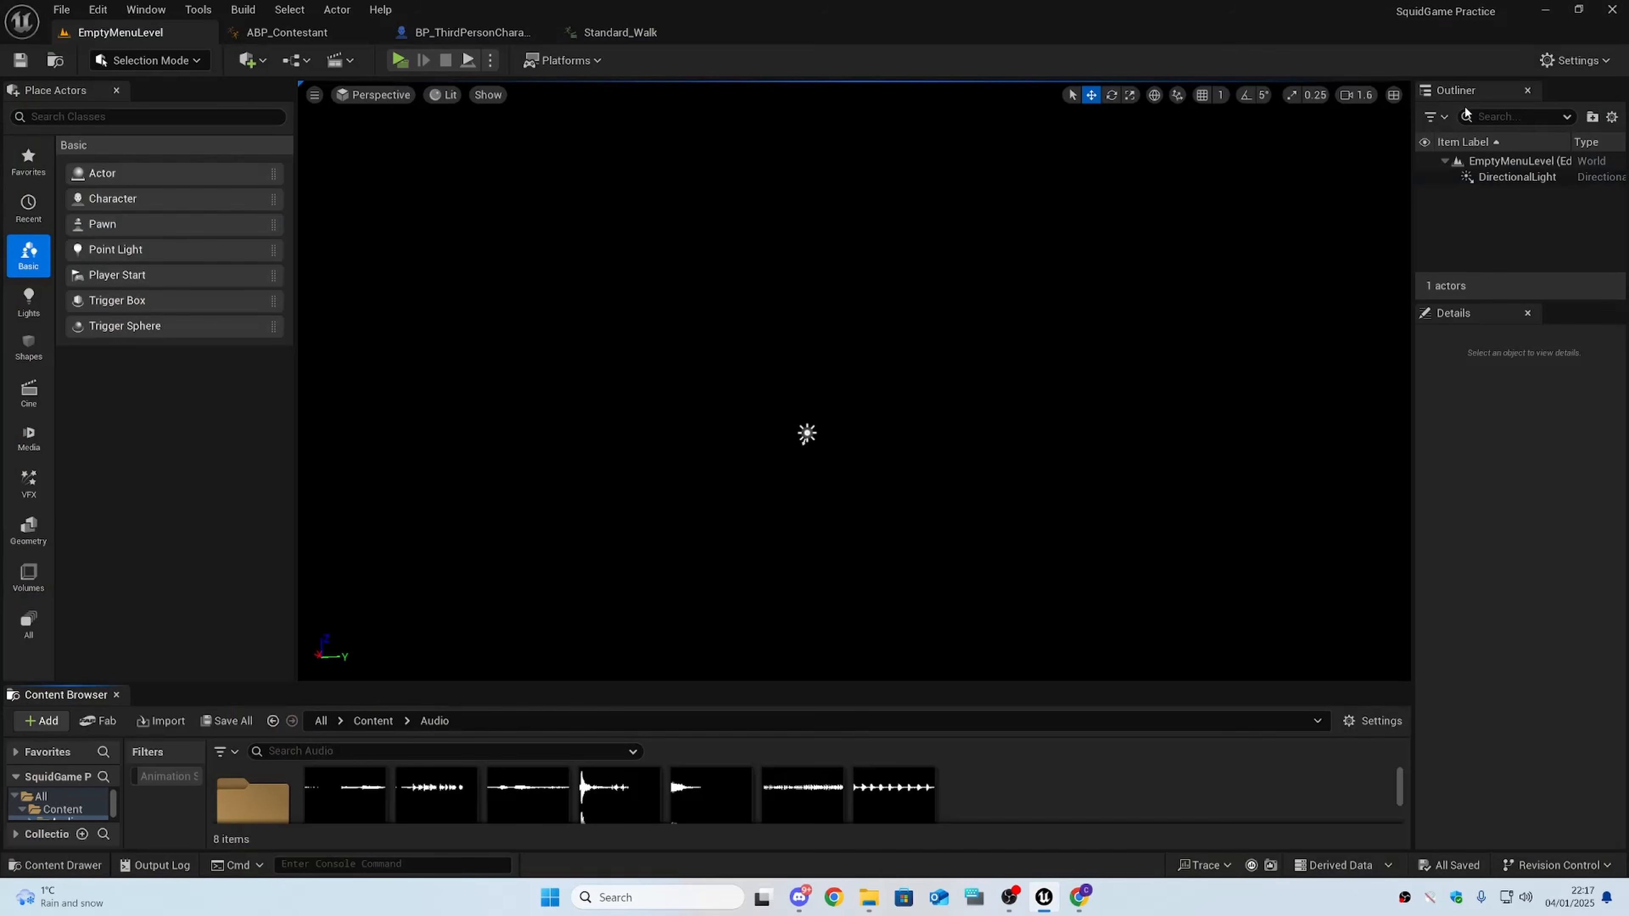